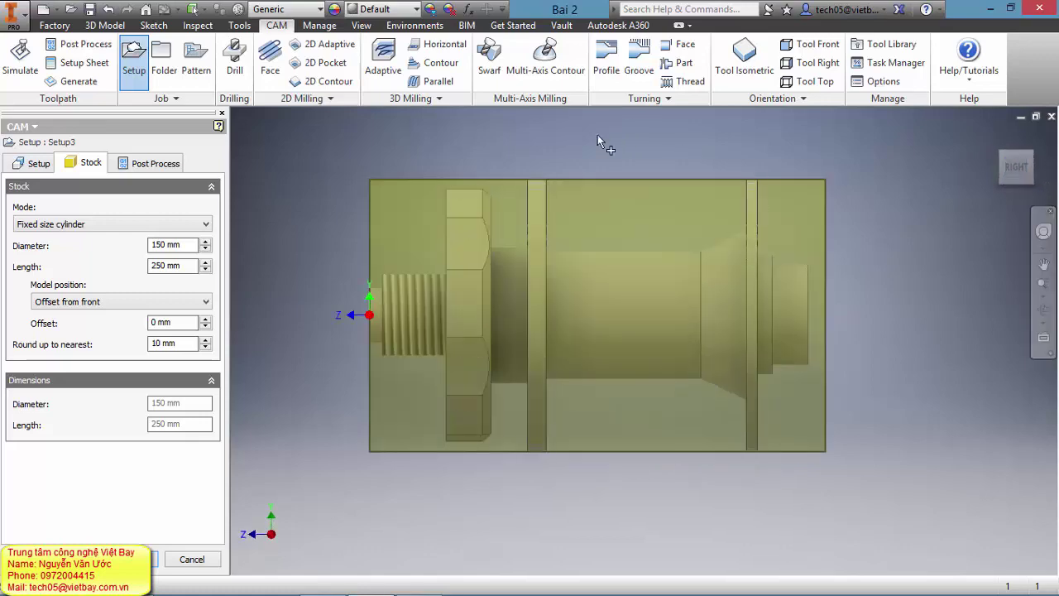
Set the cylindrical stock to a 5 mm front offset, length rounding up to the nearest 30 mm, and a 160 mm diameter.
{"action": "middle_click_drag", "start_coordinate": [273, 252], "coordinate": [310, 258]}
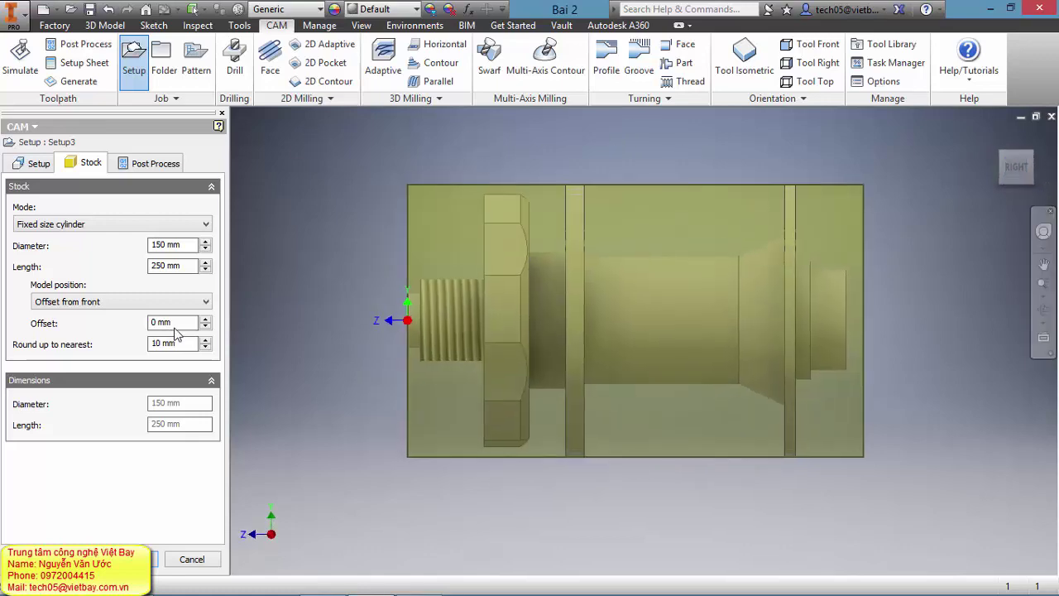
{"action": "left_click_drag", "start_coordinate": [175, 323], "coordinate": [128, 346]}
{"action": "type", "text": "5"}
{"action": "type", "text": "30"}
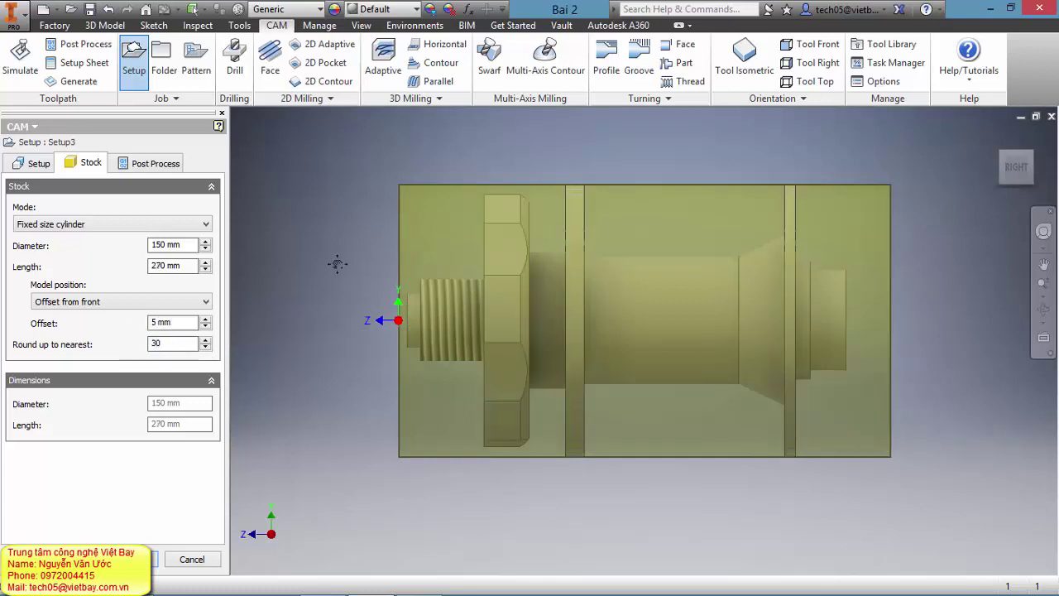
{"action": "key", "text": "Return"}
{"action": "left_click", "coordinate": [205, 241]}
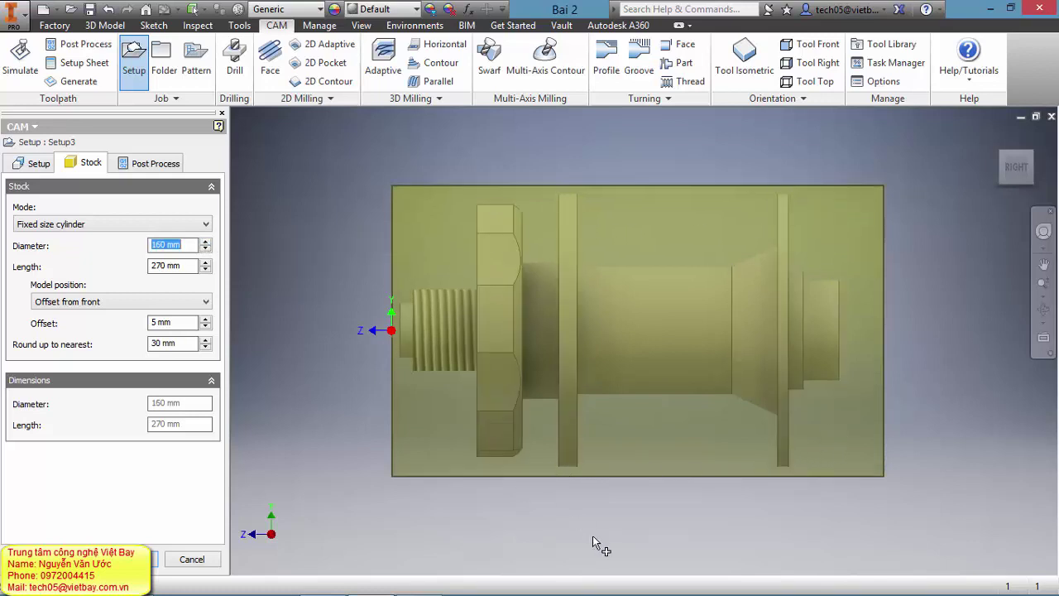
{"action": "key", "text": "F6"}
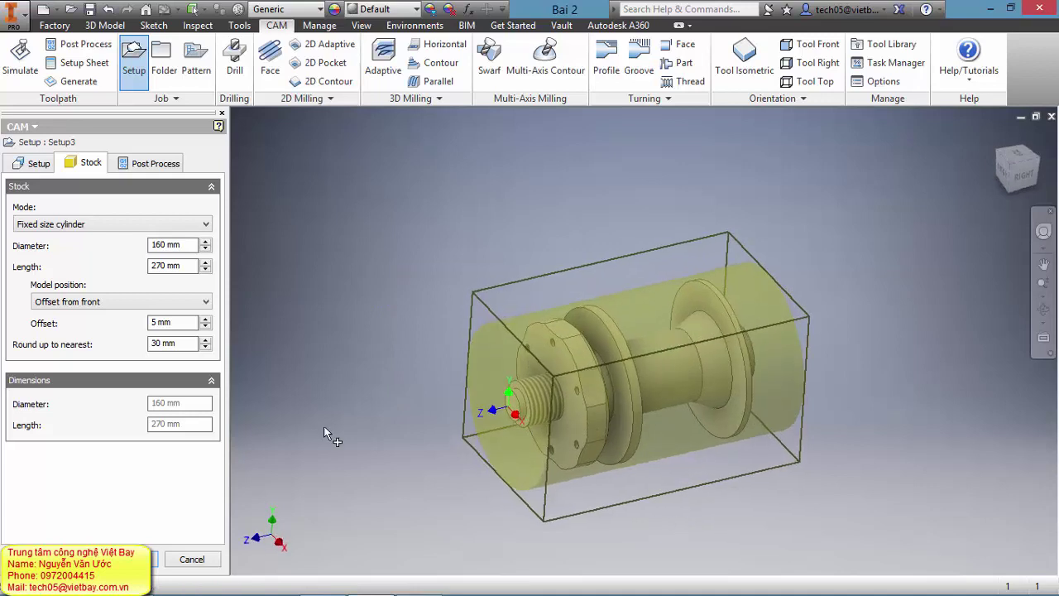
Set the setup's program number to 1003 and accept the setup.
{"action": "left_click", "coordinate": [152, 164]}
{"action": "left_click", "coordinate": [58, 223]}
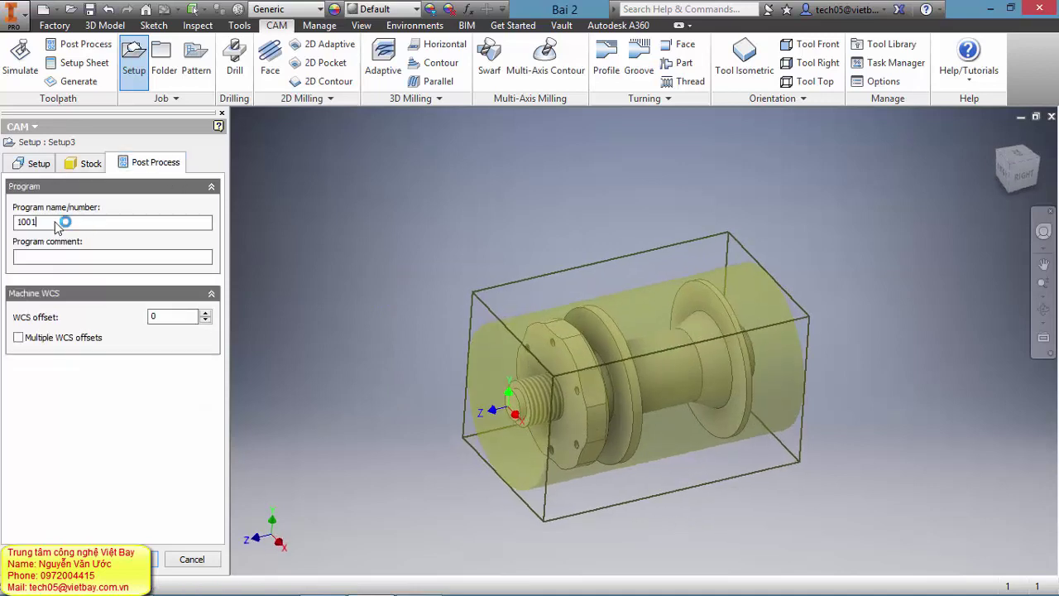
{"action": "key", "text": "BackSpace"}
{"action": "type", "text": "3"}
{"action": "left_click", "coordinate": [132, 560]}
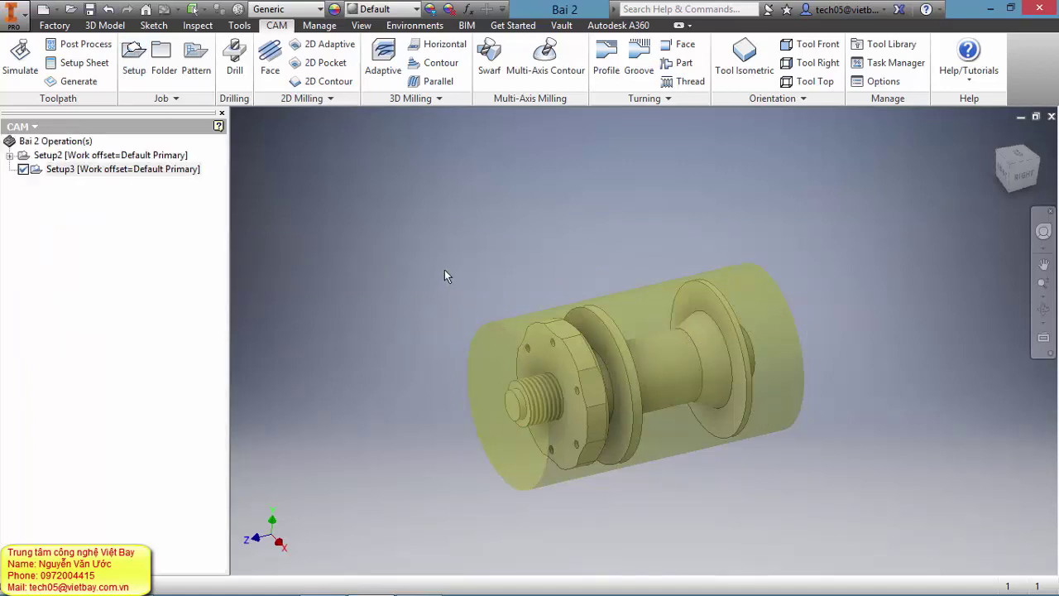
{"action": "middle_click_drag", "start_coordinate": [464, 279], "coordinate": [579, 228], "text": "shift"}
{"action": "scroll", "coordinate": [594, 250], "scroll_direction": "down", "scroll_amount": 3}
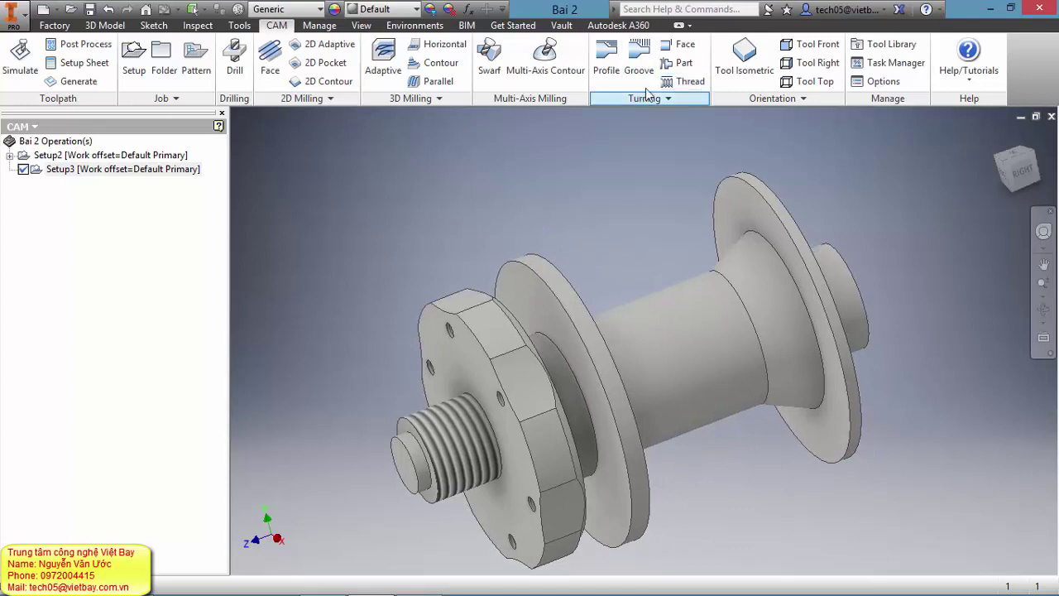
{"action": "left_click", "coordinate": [674, 102]}
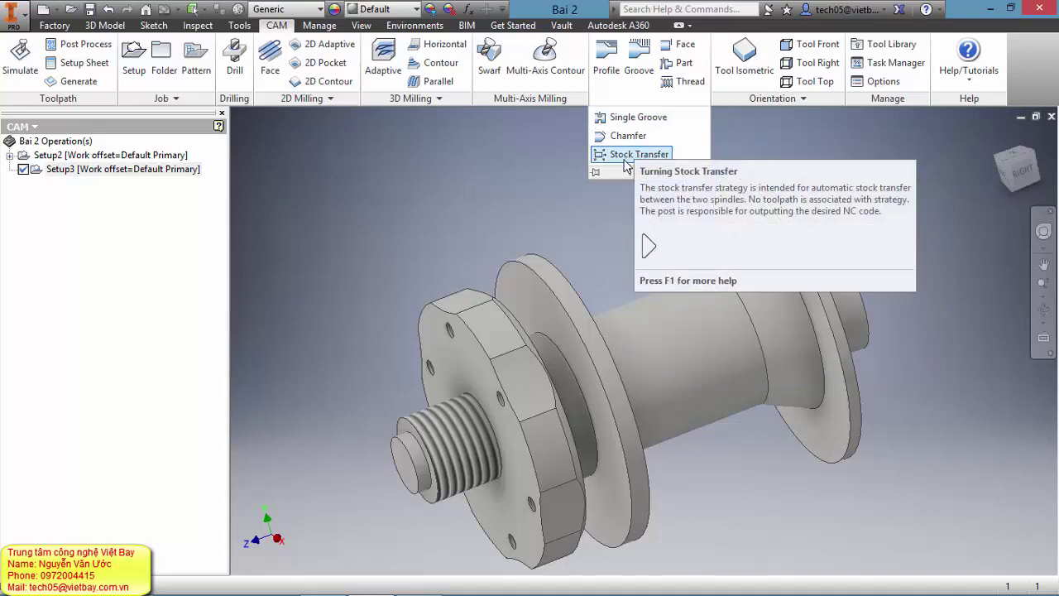
{"action": "middle_click_drag", "start_coordinate": [461, 208], "coordinate": [462, 196]}
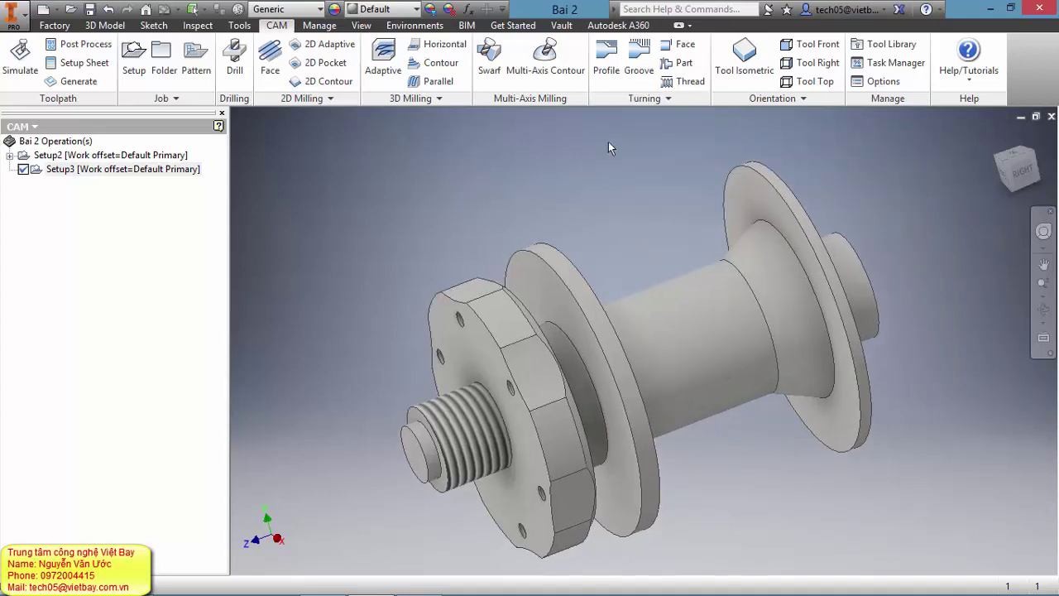
Start a turning Face operation using tool #1 - BNcT??X0 from the Dao tien 1 library.
{"action": "left_click", "coordinate": [680, 44]}
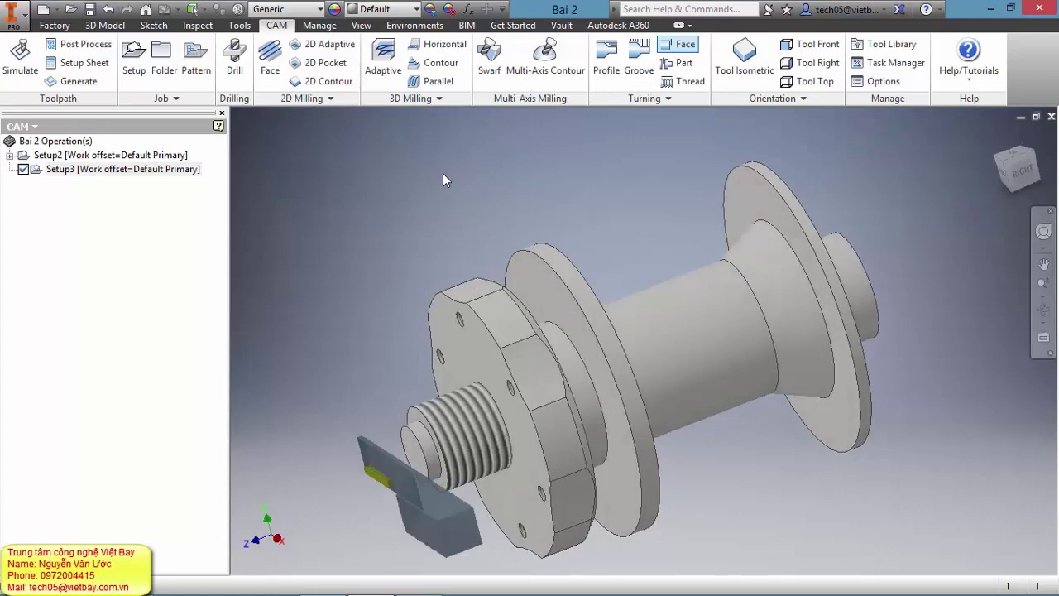
{"action": "middle_click_drag", "start_coordinate": [323, 232], "coordinate": [337, 209]}
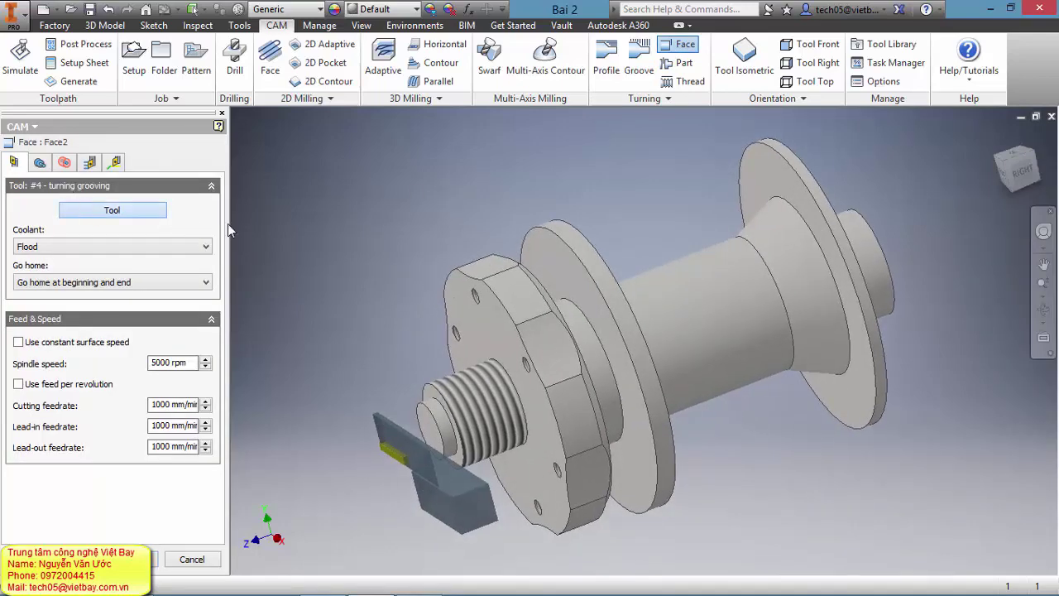
{"action": "left_click", "coordinate": [112, 210]}
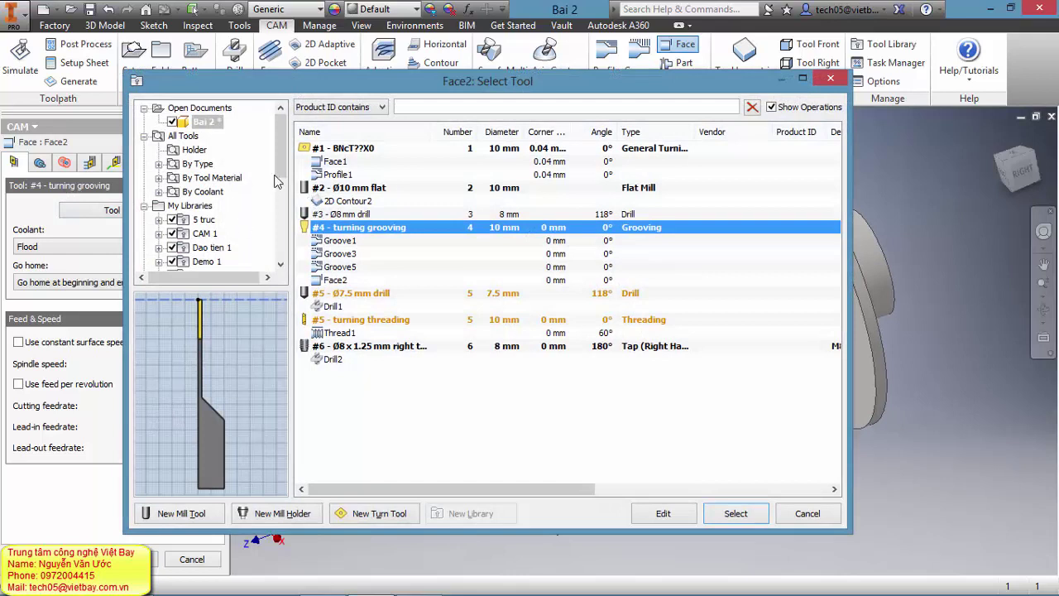
{"action": "scroll", "coordinate": [277, 182], "scroll_direction": "down", "scroll_amount": 1}
{"action": "left_click", "coordinate": [212, 219]}
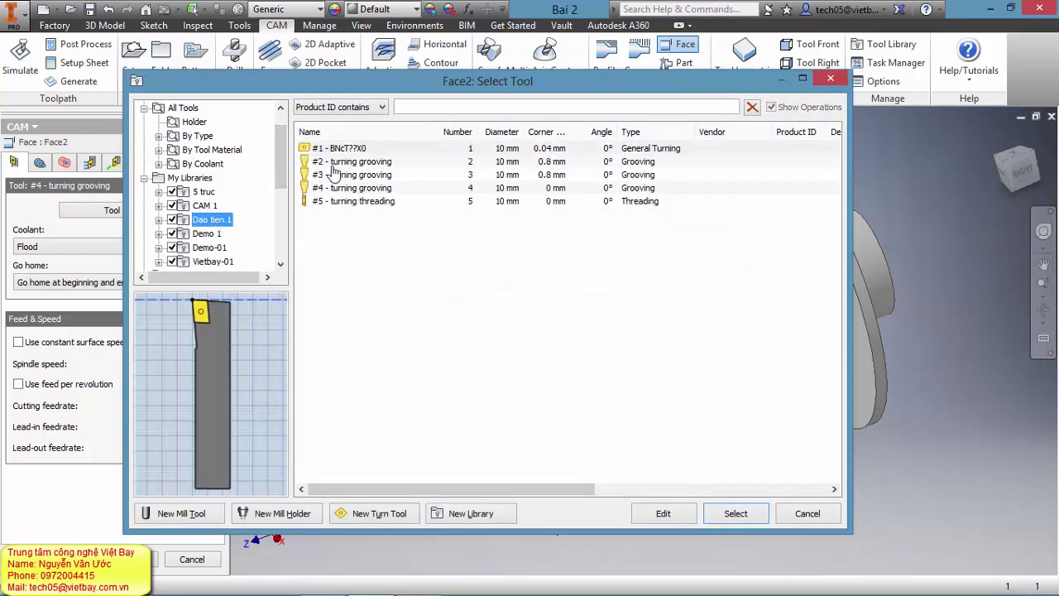
{"action": "left_click", "coordinate": [354, 150]}
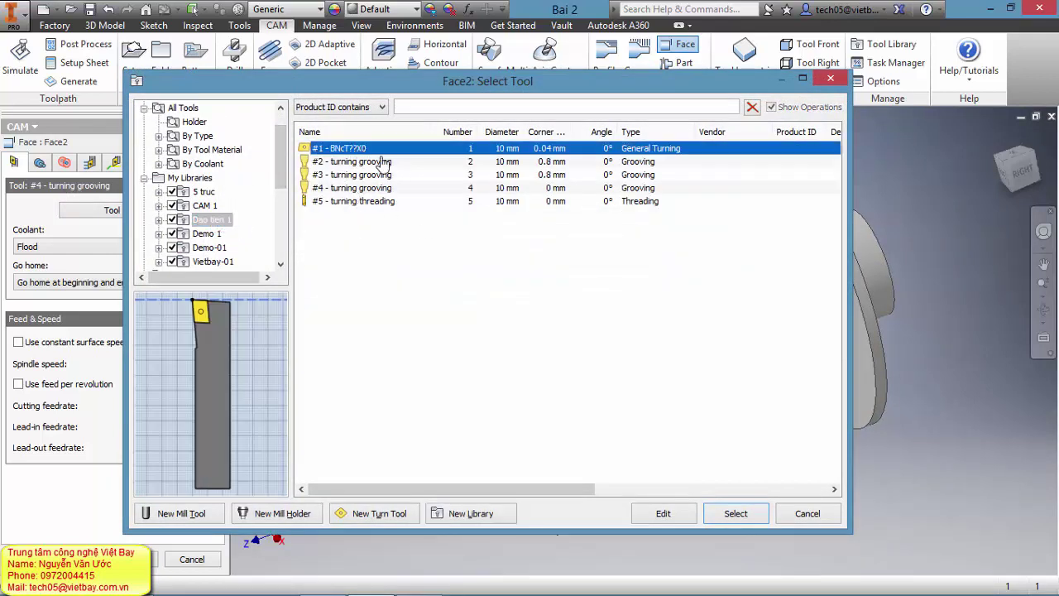
{"action": "left_click", "coordinate": [736, 513]}
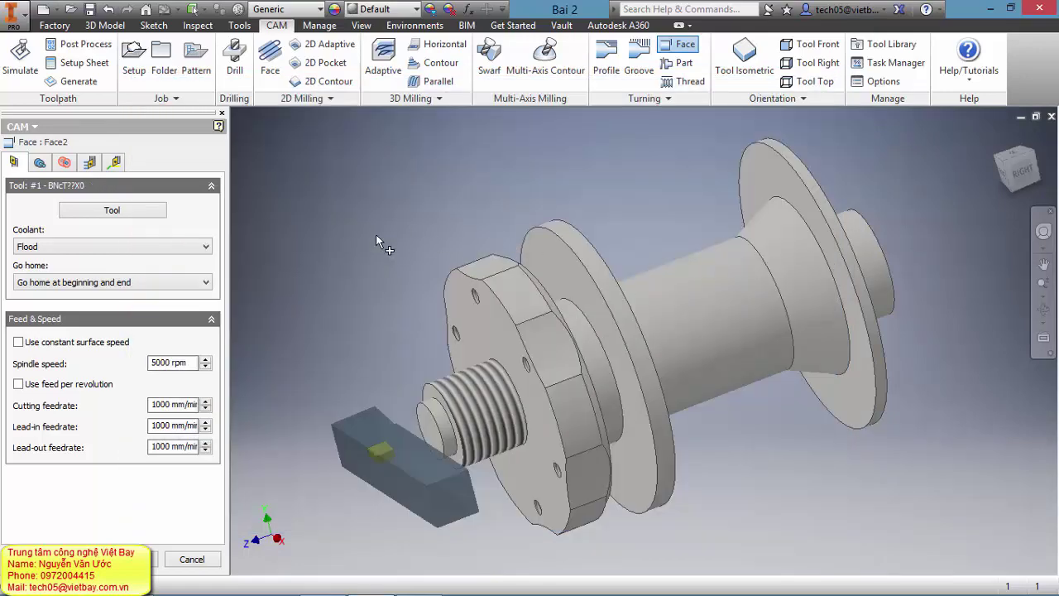
Review the facing operation's geometry, passes and linking settings, and generate its toolpath with the existing values.
{"action": "middle_click_drag", "start_coordinate": [376, 234], "coordinate": [784, 329], "text": "shift"}
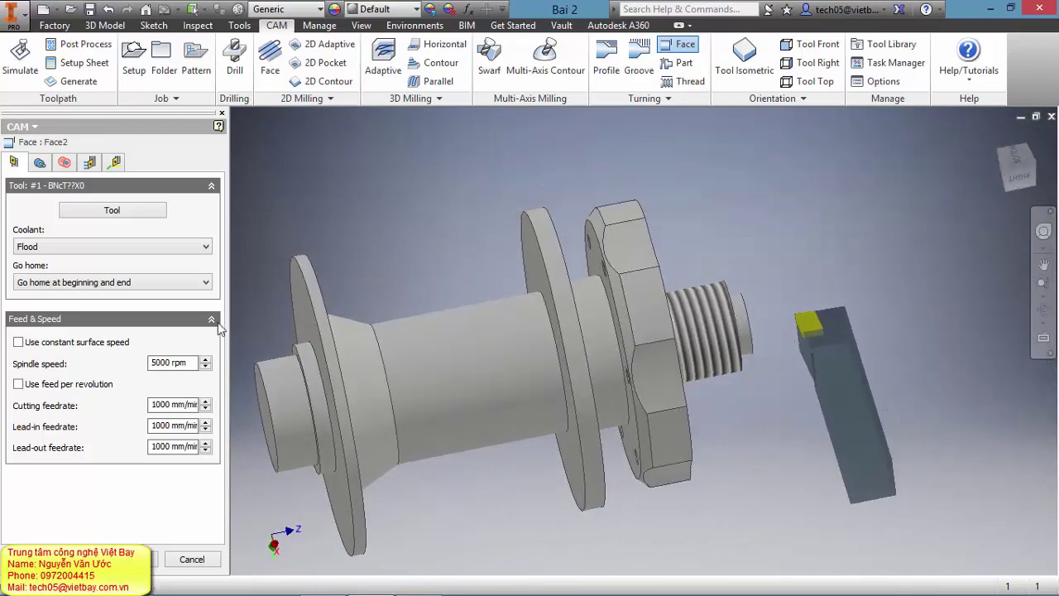
{"action": "left_click", "coordinate": [40, 163]}
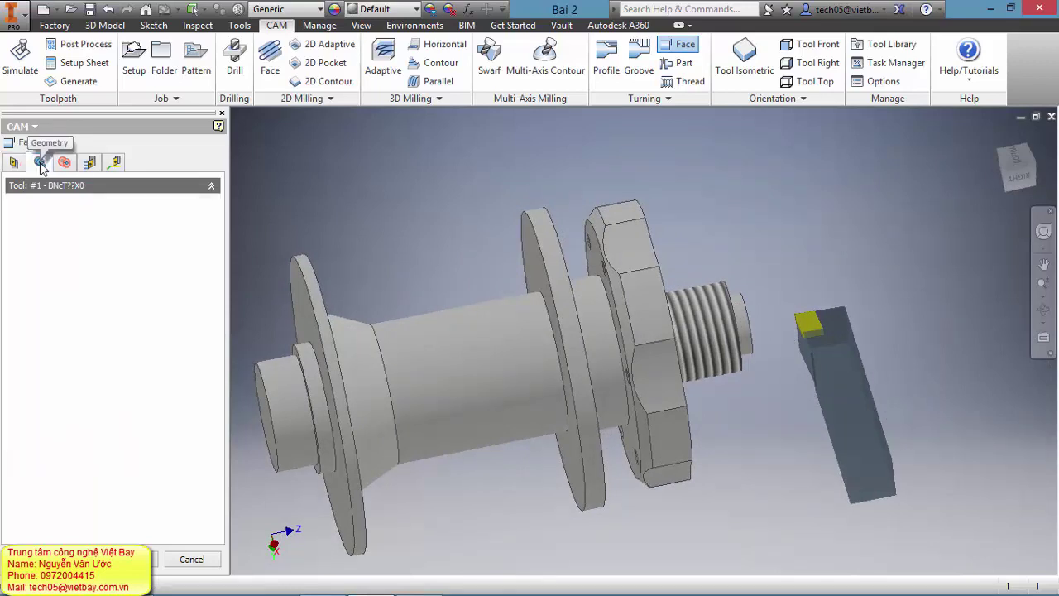
{"action": "left_click", "coordinate": [89, 163]}
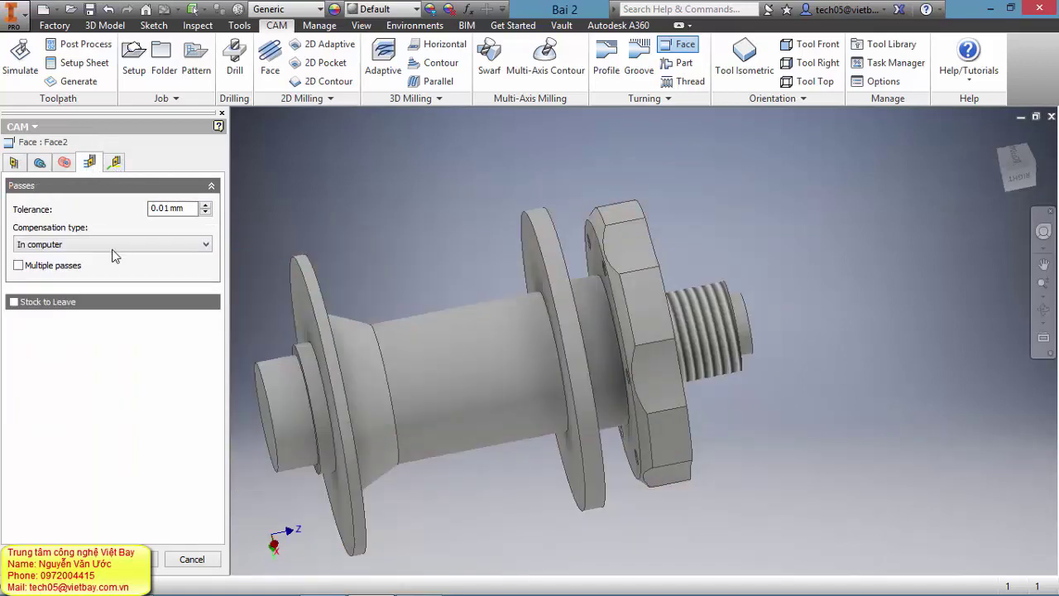
{"action": "left_click", "coordinate": [116, 163]}
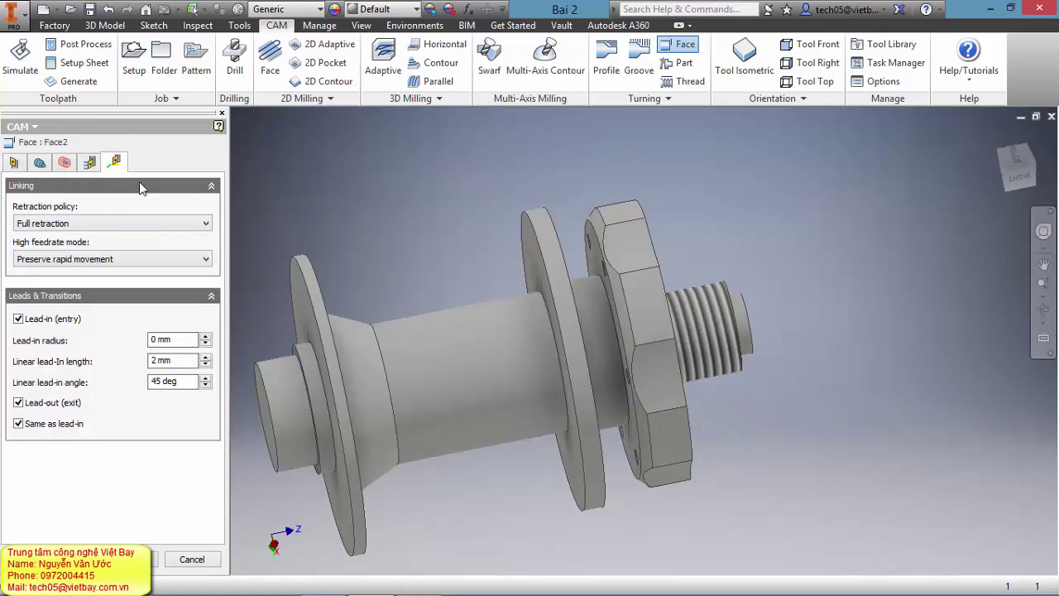
{"action": "left_click", "coordinate": [133, 559]}
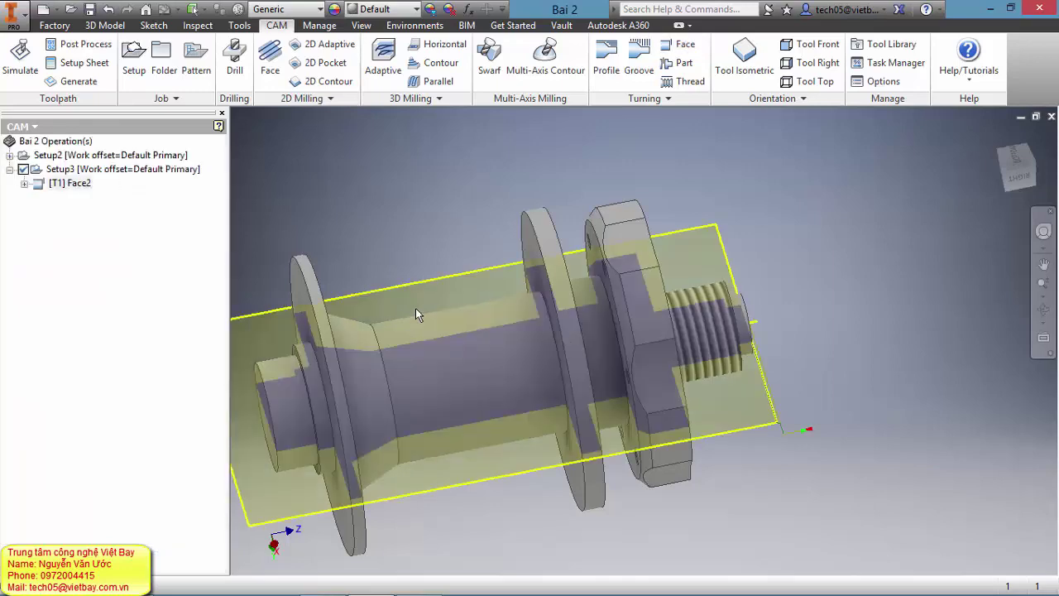
Open the simulation of all operations in Setup3.
{"action": "middle_click_drag", "start_coordinate": [463, 185], "coordinate": [745, 248], "text": "shift"}
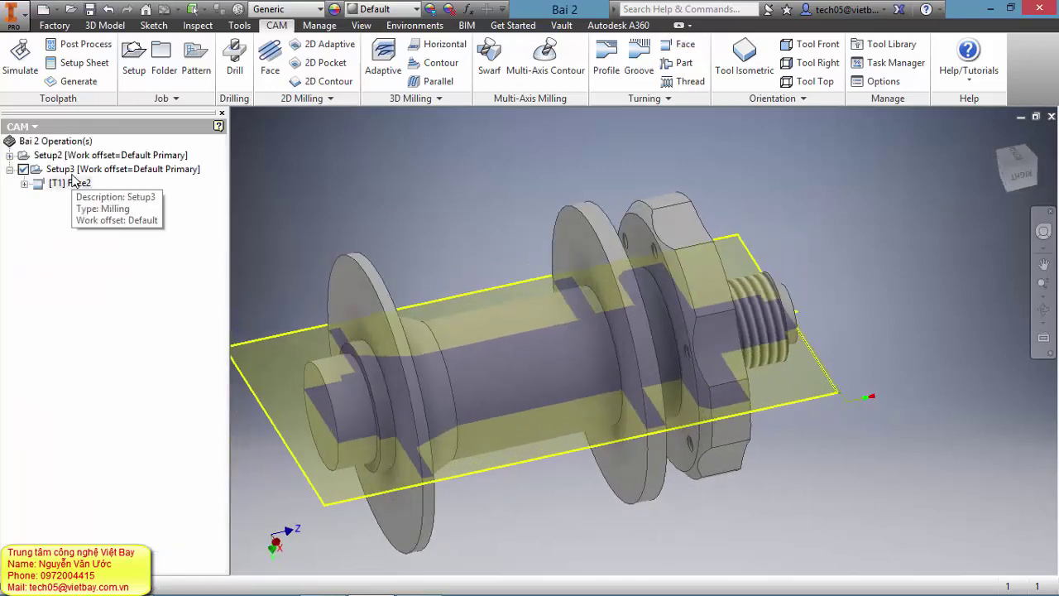
{"action": "right_click", "coordinate": [73, 169]}
{"action": "left_click", "coordinate": [121, 284]}
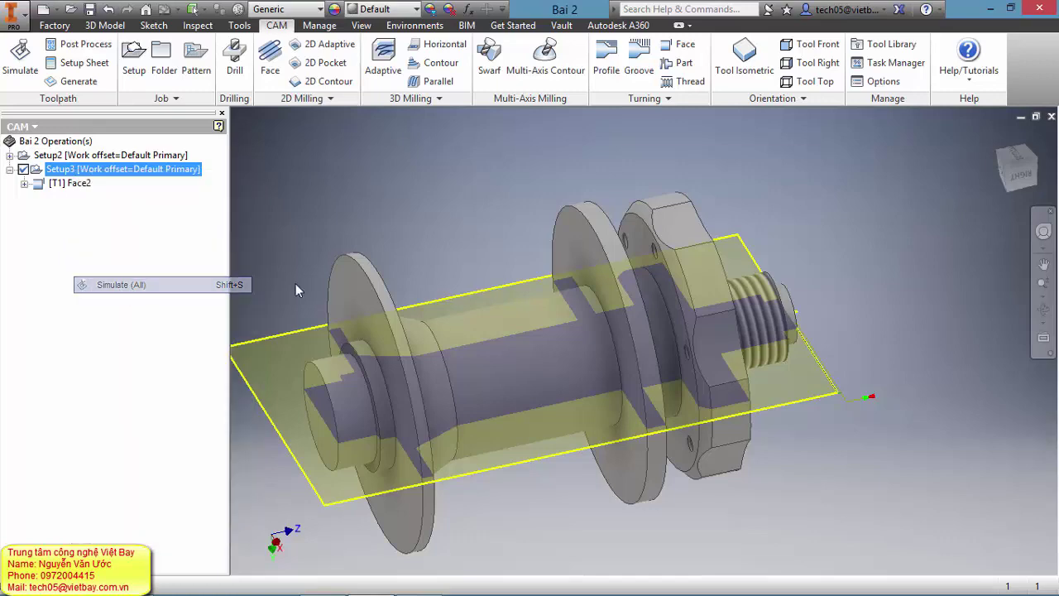
{"action": "middle_click_drag", "start_coordinate": [436, 198], "coordinate": [476, 183]}
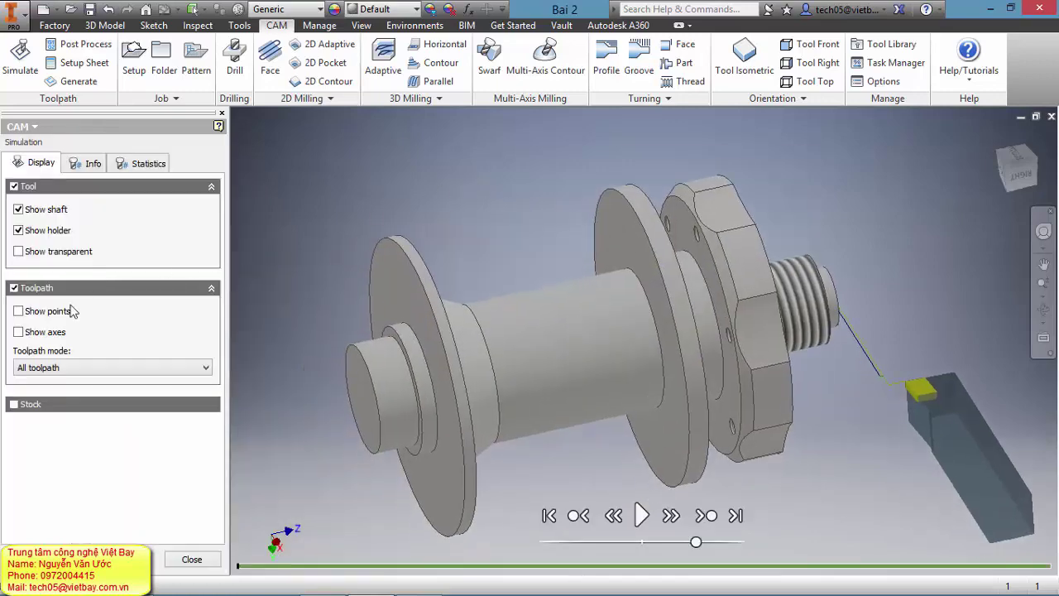
Hide the toolpath in the simulation and show the stock colored by material as Chrome - polished.
{"action": "left_click", "coordinate": [15, 288]}
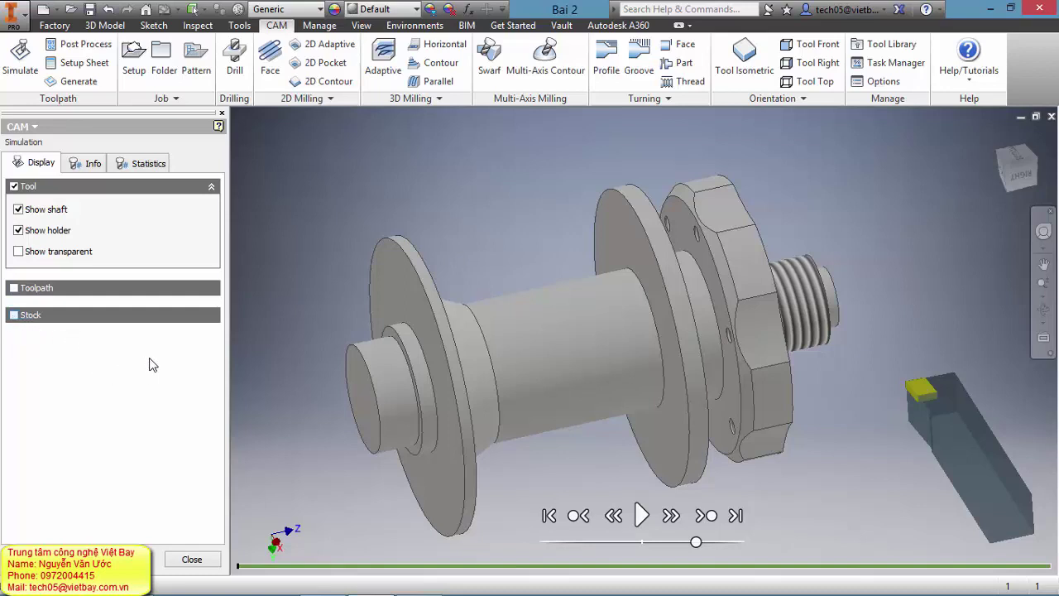
{"action": "left_click", "coordinate": [101, 387]}
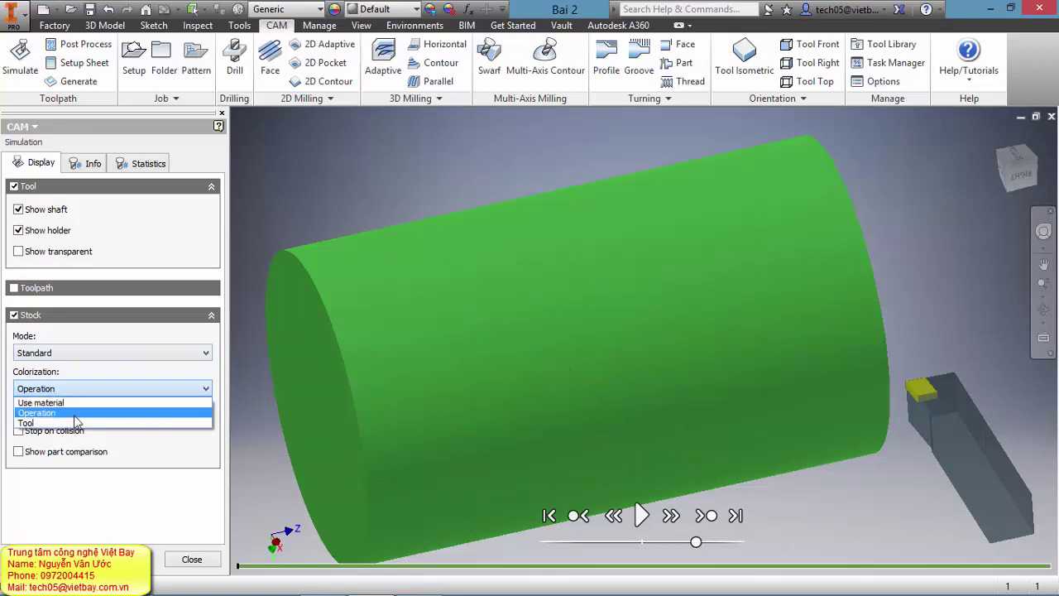
{"action": "left_click", "coordinate": [42, 402]}
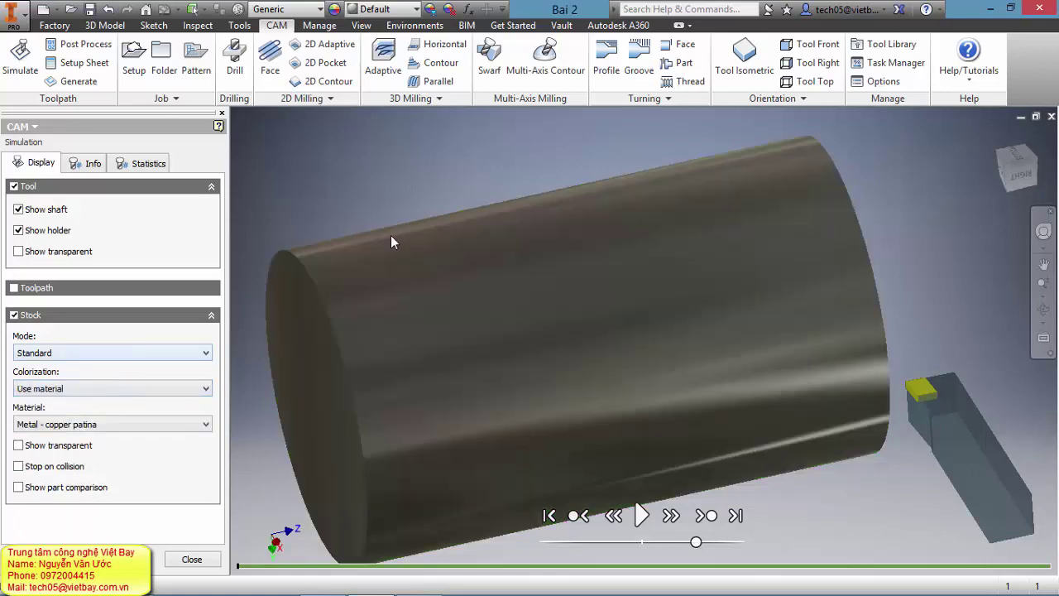
{"action": "left_click", "coordinate": [82, 424]}
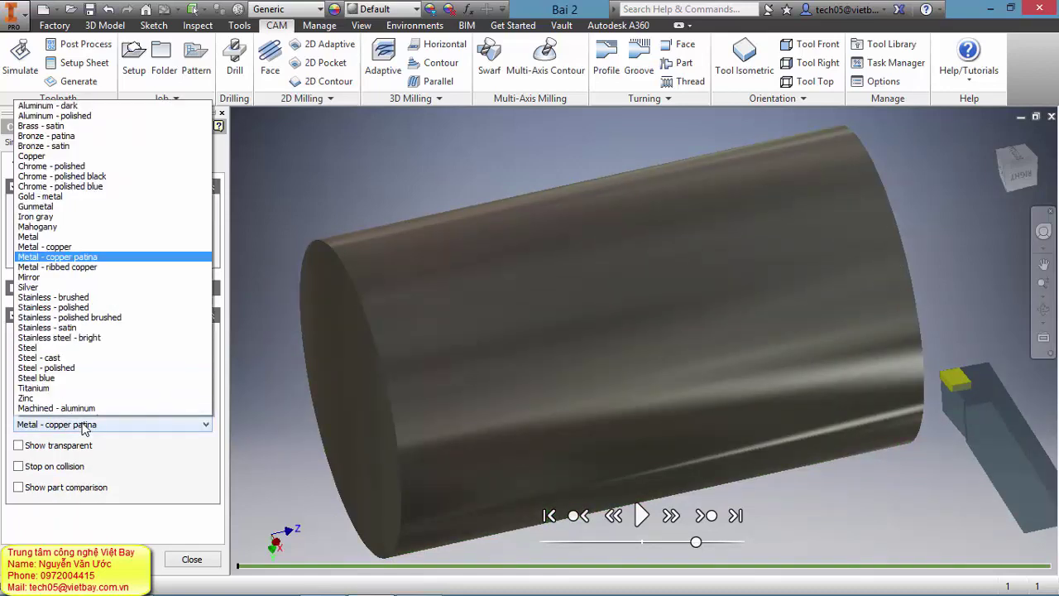
{"action": "left_click", "coordinate": [91, 149]}
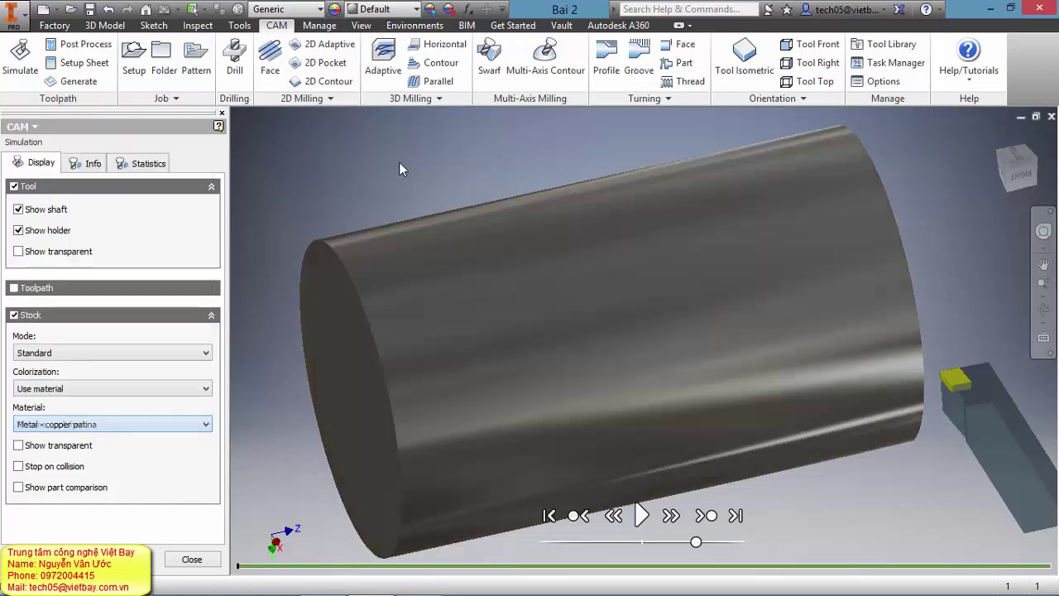
{"action": "middle_click_drag", "start_coordinate": [384, 157], "coordinate": [404, 158]}
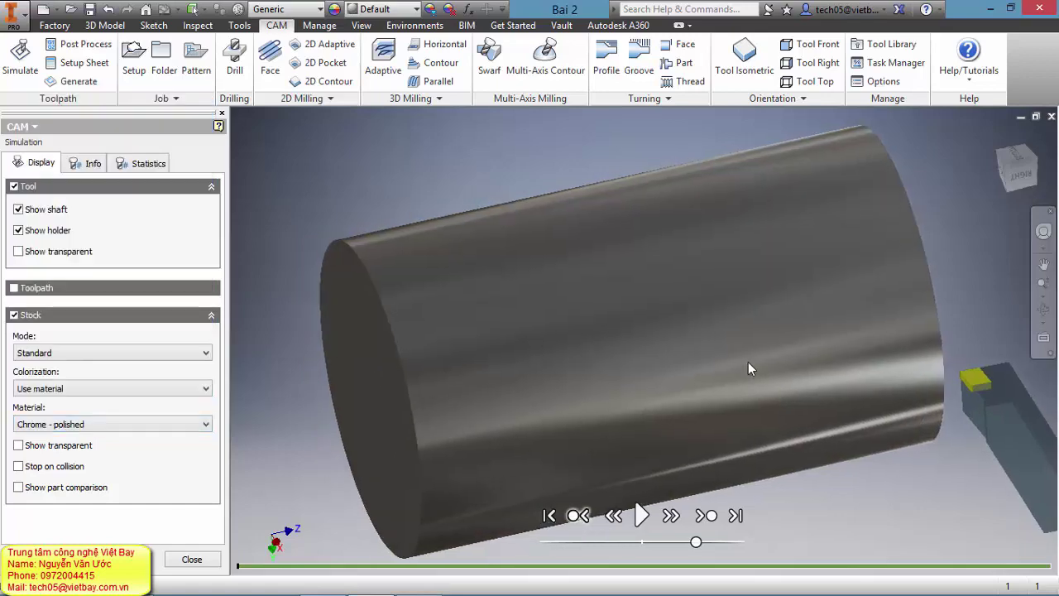
Slow down the playback, run the facing simulation on the stock, and close the simulation.
{"action": "middle_click_drag", "start_coordinate": [747, 368], "coordinate": [743, 400], "text": "shift"}
{"action": "left_click_drag", "start_coordinate": [696, 546], "coordinate": [660, 542]}
{"action": "left_click", "coordinate": [641, 516]}
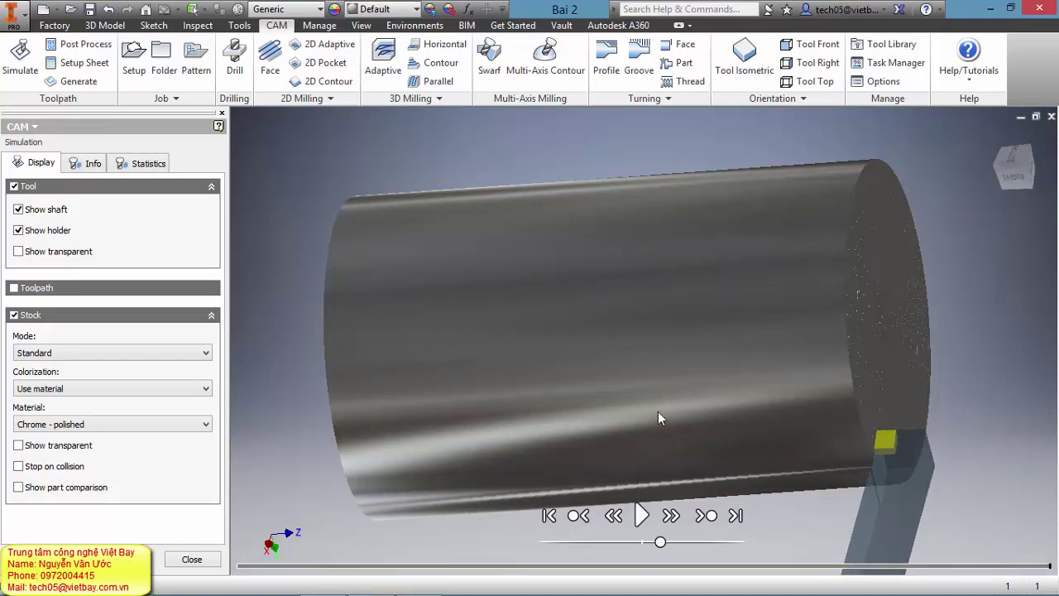
{"action": "scroll", "coordinate": [565, 350], "scroll_direction": "down", "scroll_amount": 3}
{"action": "mouse_move", "coordinate": [565, 351]}
{"action": "middle_mouse_down", "text": "shift"}
{"action": "mouse_move", "coordinate": [557, 346]}
{"action": "mouse_move", "coordinate": [609, 371]}
{"action": "mouse_move", "coordinate": [468, 363]}
{"action": "mouse_move", "coordinate": [584, 350]}
{"action": "middle_mouse_up", "text": "shift"}
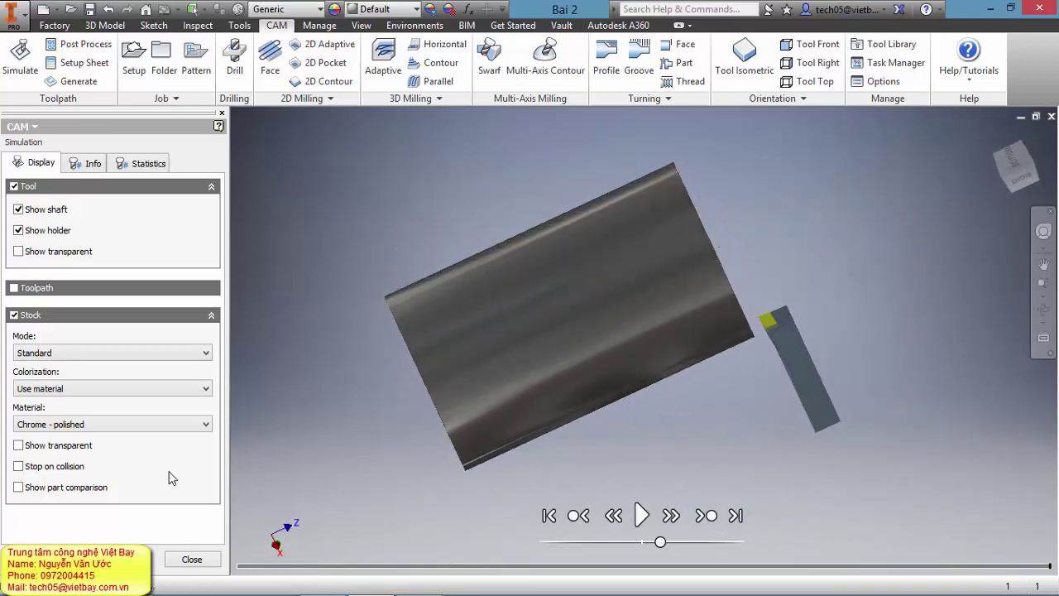
{"action": "left_click", "coordinate": [202, 558]}
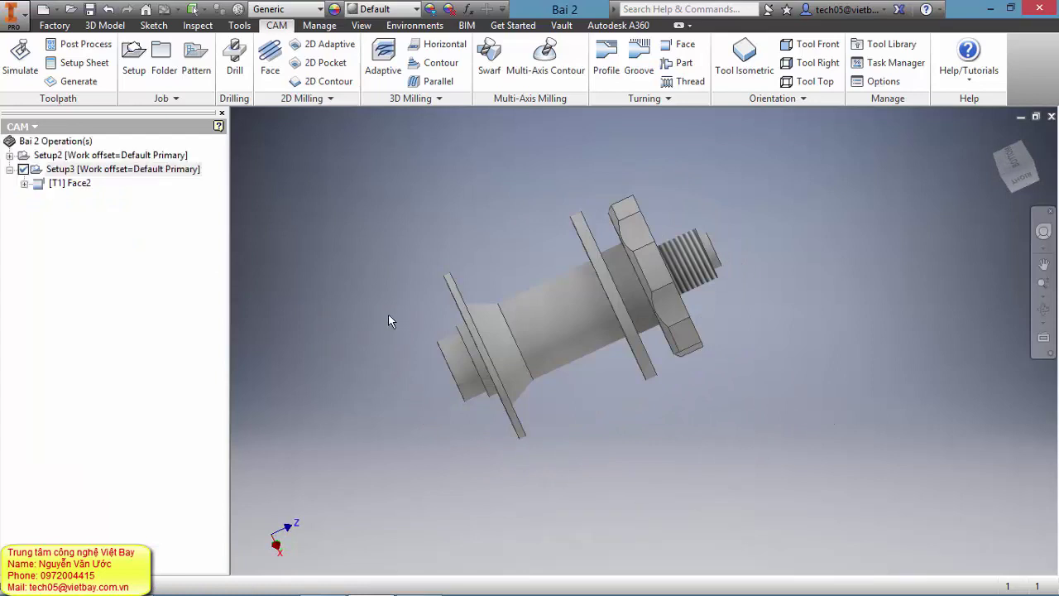
Create a profile turning operation with the existing tool, review its geometry, radii, passes and linking settings, and generate its toolpath.
{"action": "middle_click_drag", "start_coordinate": [449, 224], "coordinate": [601, 258], "text": "shift"}
{"action": "scroll", "coordinate": [694, 277], "scroll_direction": "up", "scroll_amount": 3}
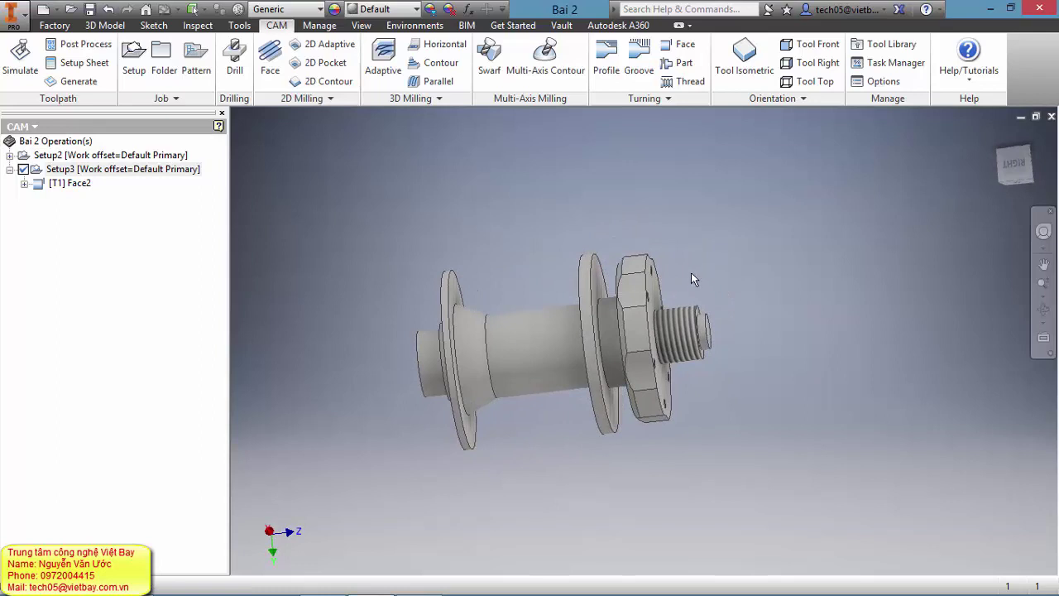
{"action": "scroll", "coordinate": [714, 253], "scroll_direction": "down", "scroll_amount": 3}
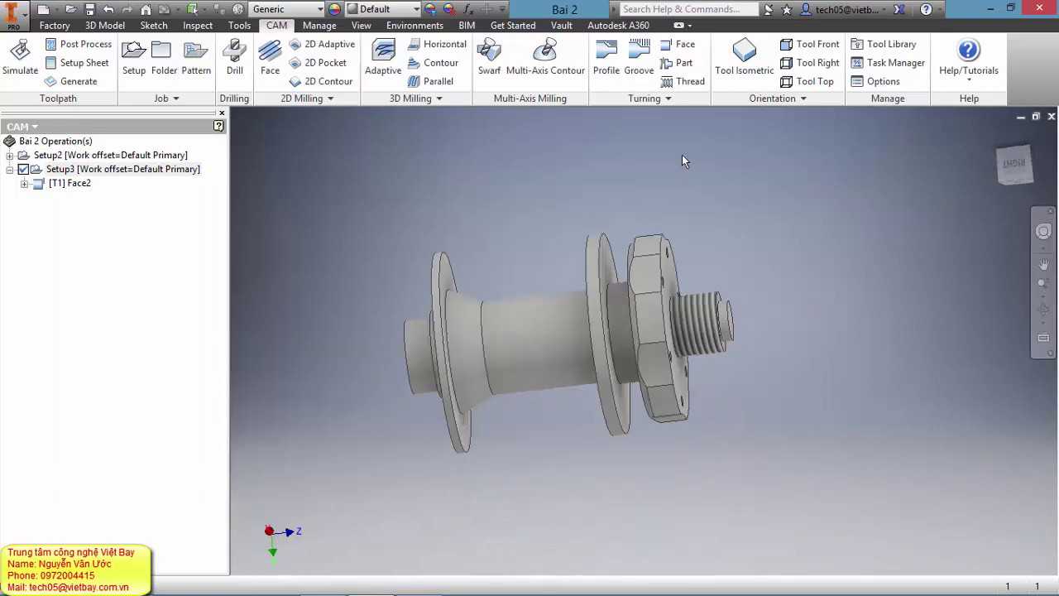
{"action": "left_click", "coordinate": [614, 76]}
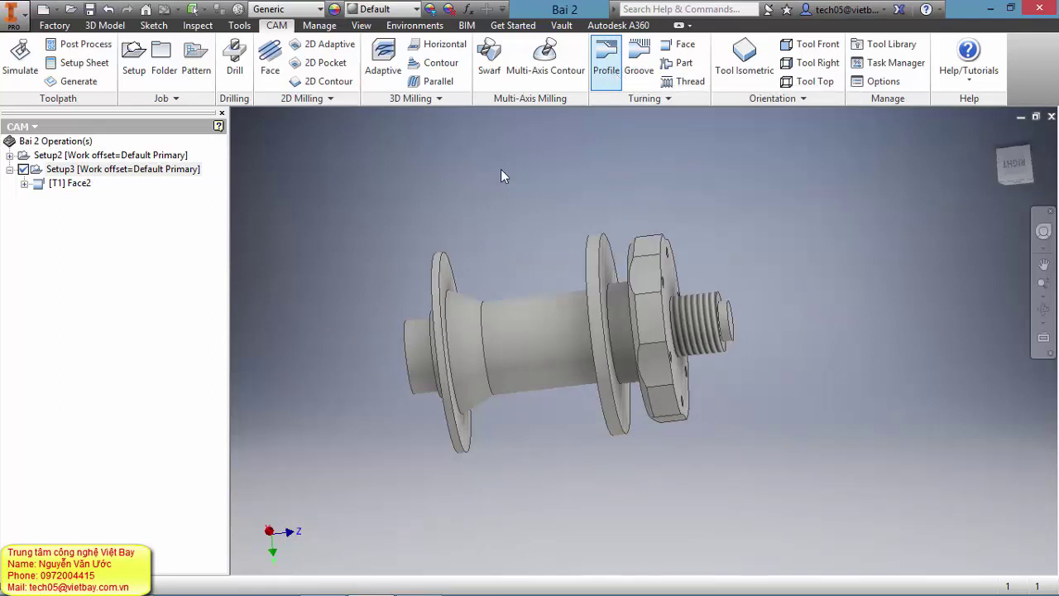
{"action": "middle_click_drag", "start_coordinate": [559, 195], "coordinate": [567, 230], "text": "shift"}
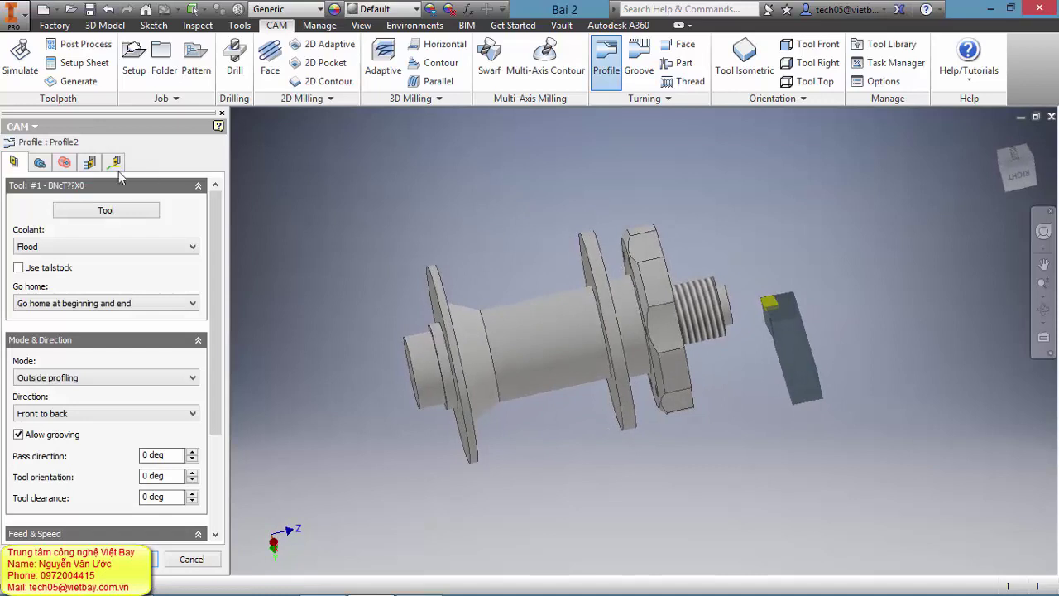
{"action": "left_click", "coordinate": [39, 162]}
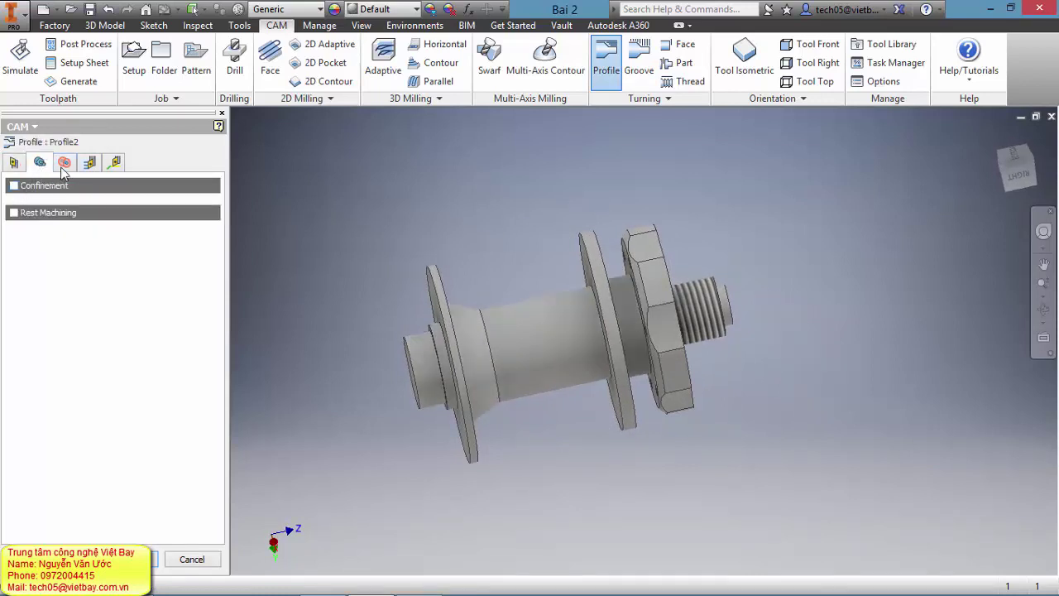
{"action": "left_click", "coordinate": [65, 162]}
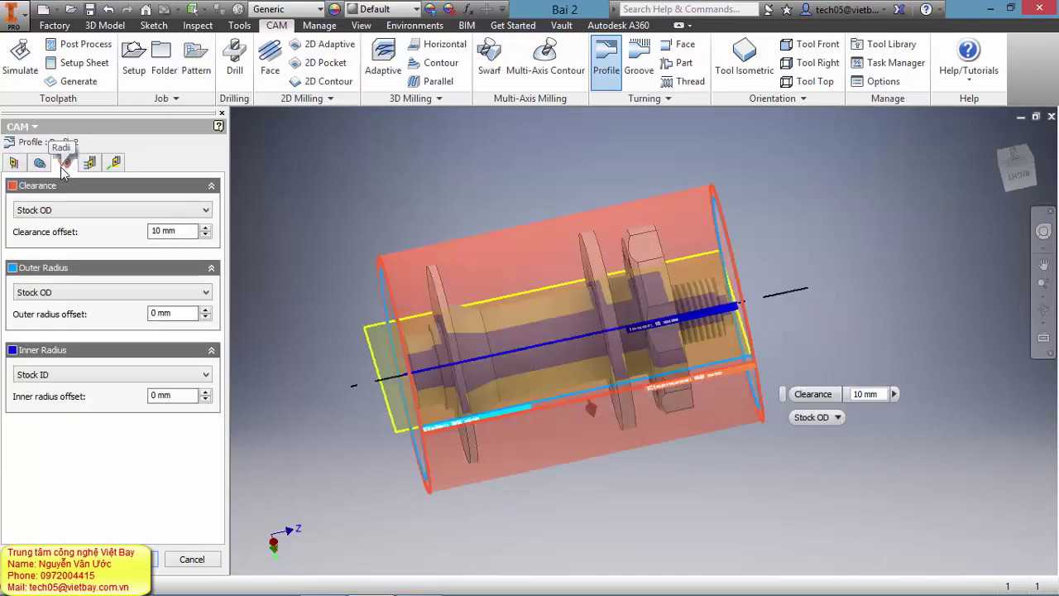
{"action": "left_click", "coordinate": [89, 163]}
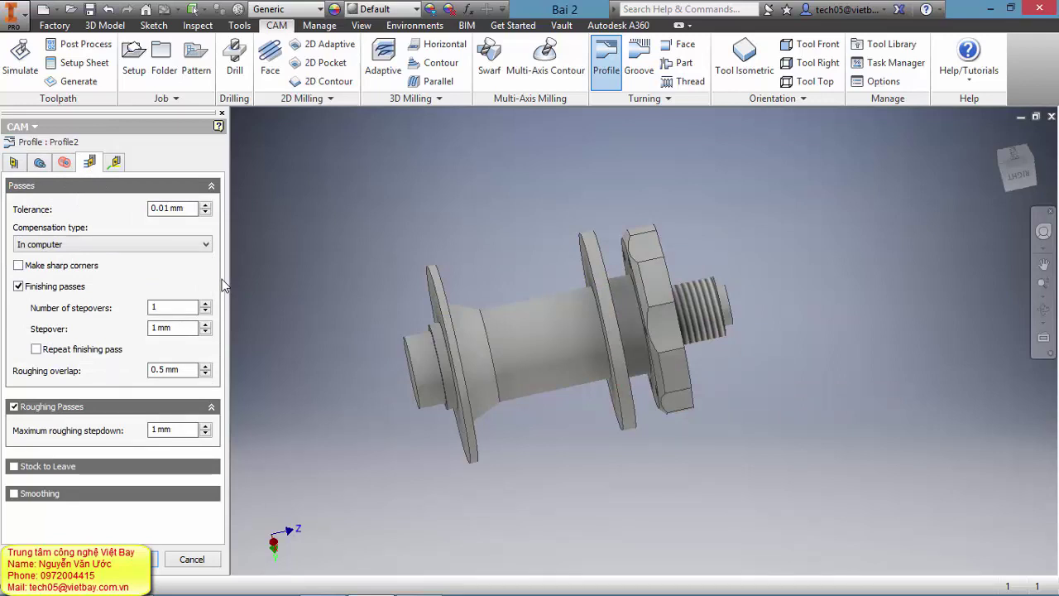
{"action": "left_click", "coordinate": [115, 162]}
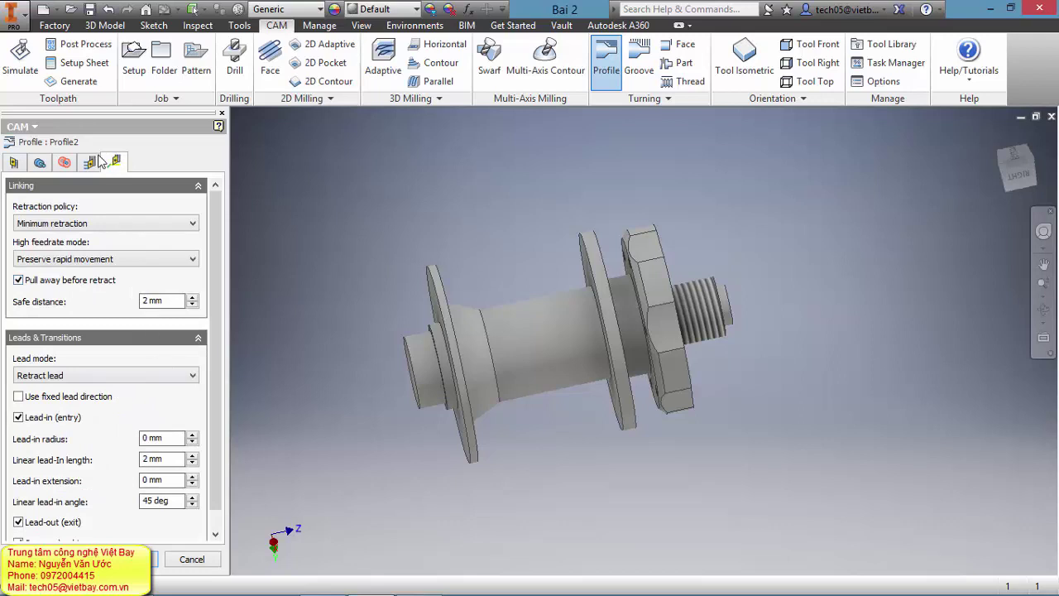
{"action": "left_click", "coordinate": [90, 162]}
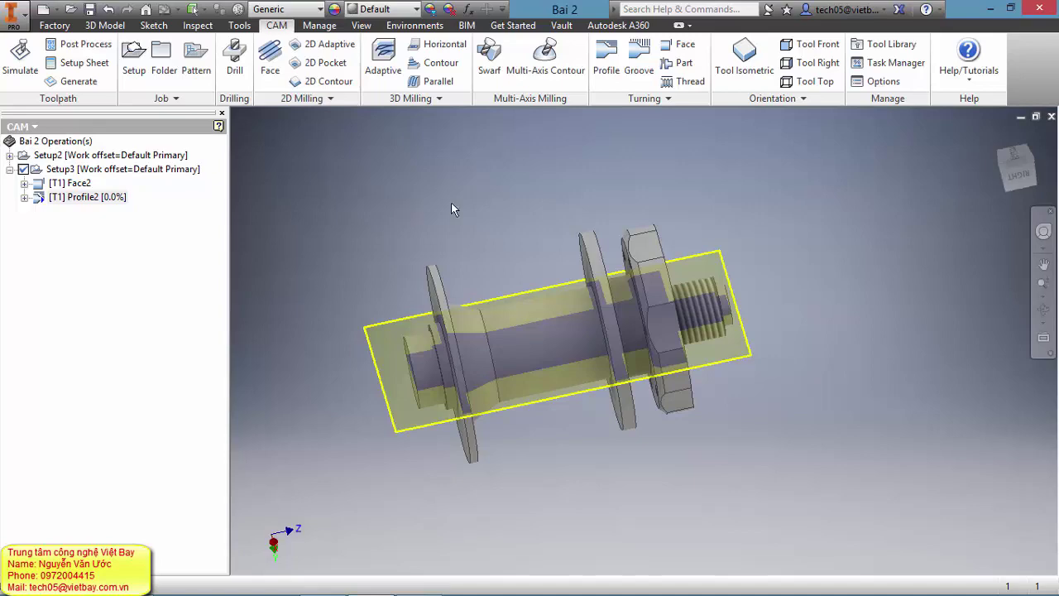
Reopen the profile turning operation and turn off grooving in its mode and direction settings.
{"action": "left_click", "coordinate": [1011, 151]}
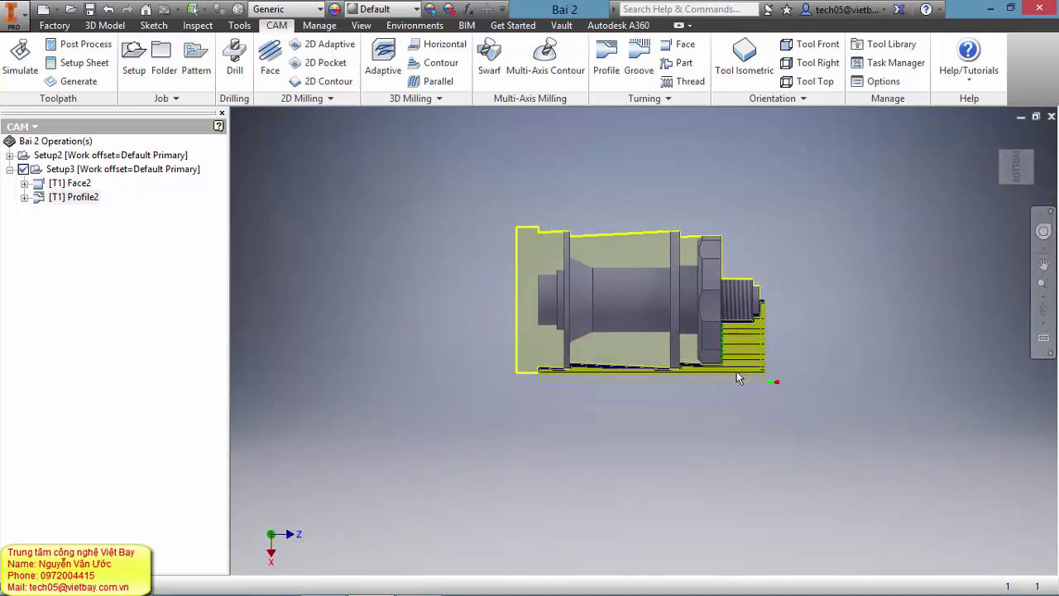
{"action": "scroll", "coordinate": [682, 384], "scroll_direction": "down", "scroll_amount": 3}
{"action": "scroll", "coordinate": [712, 364], "scroll_direction": "down", "scroll_amount": 3}
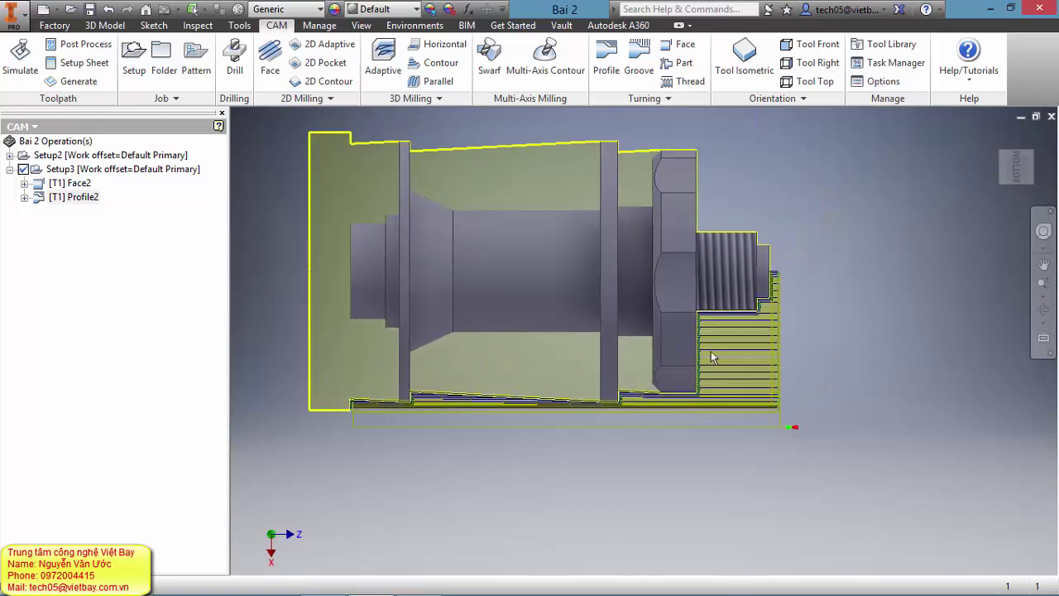
{"action": "scroll", "coordinate": [881, 308], "scroll_direction": "up", "scroll_amount": 4}
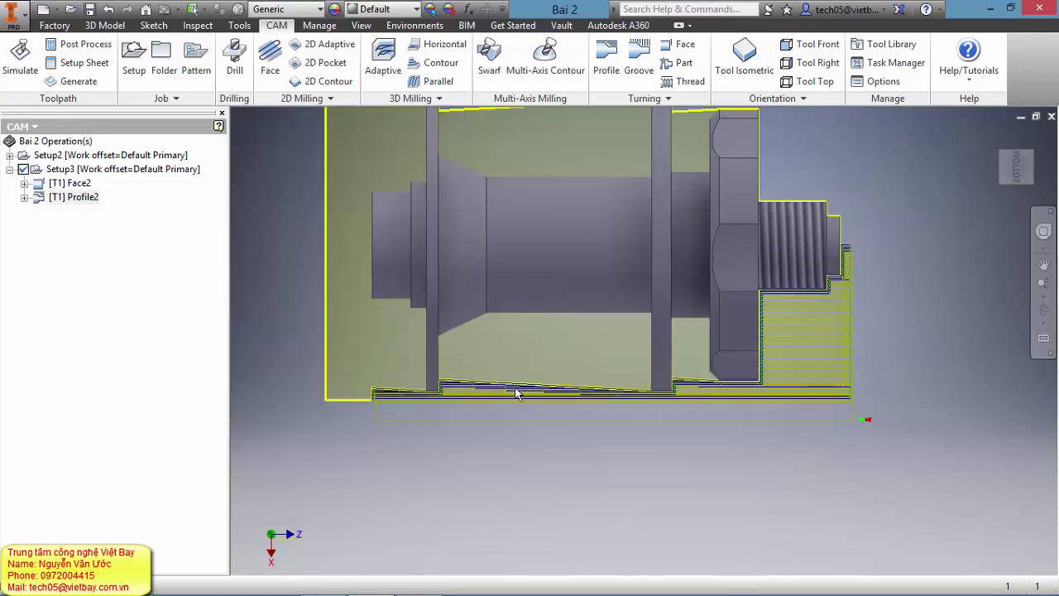
{"action": "middle_click_drag", "start_coordinate": [579, 444], "coordinate": [568, 461]}
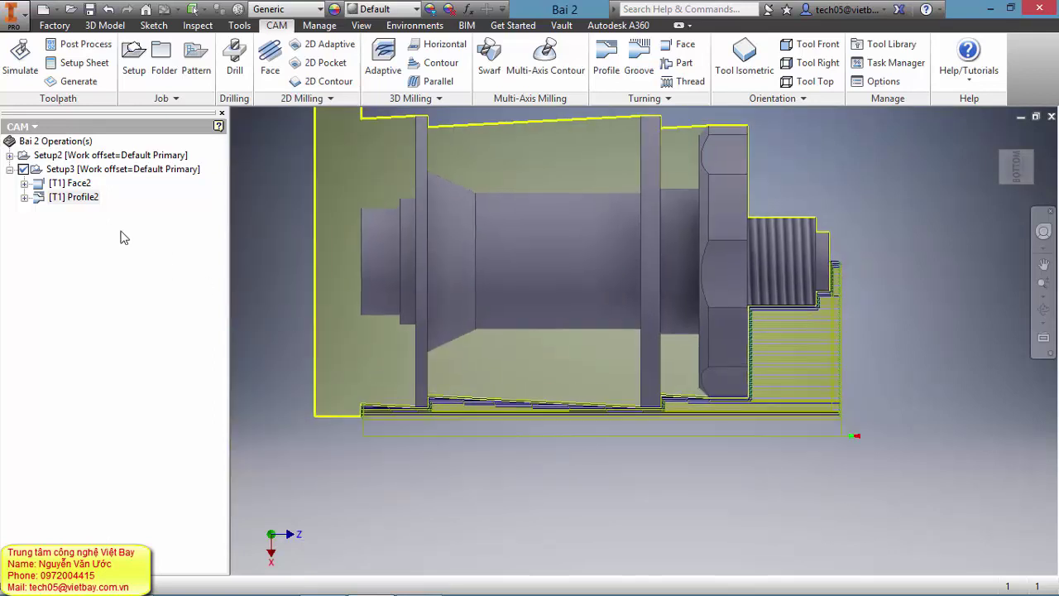
{"action": "right_click", "coordinate": [89, 210]}
{"action": "left_click", "coordinate": [107, 193]}
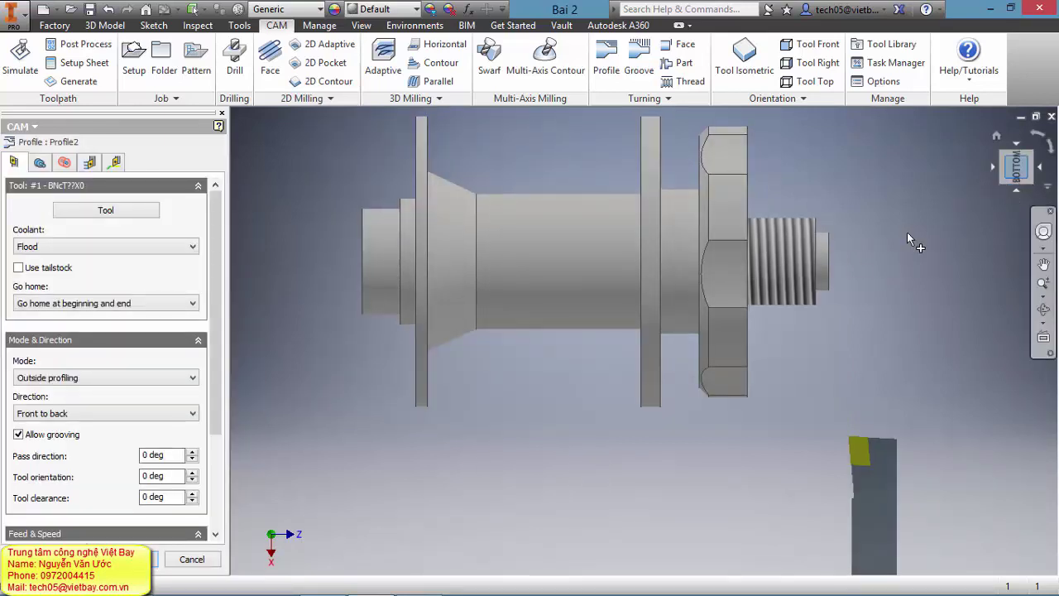
{"action": "scroll", "coordinate": [835, 269], "scroll_direction": "down", "scroll_amount": 3}
{"action": "scroll", "coordinate": [513, 418], "scroll_direction": "down", "scroll_amount": 1}
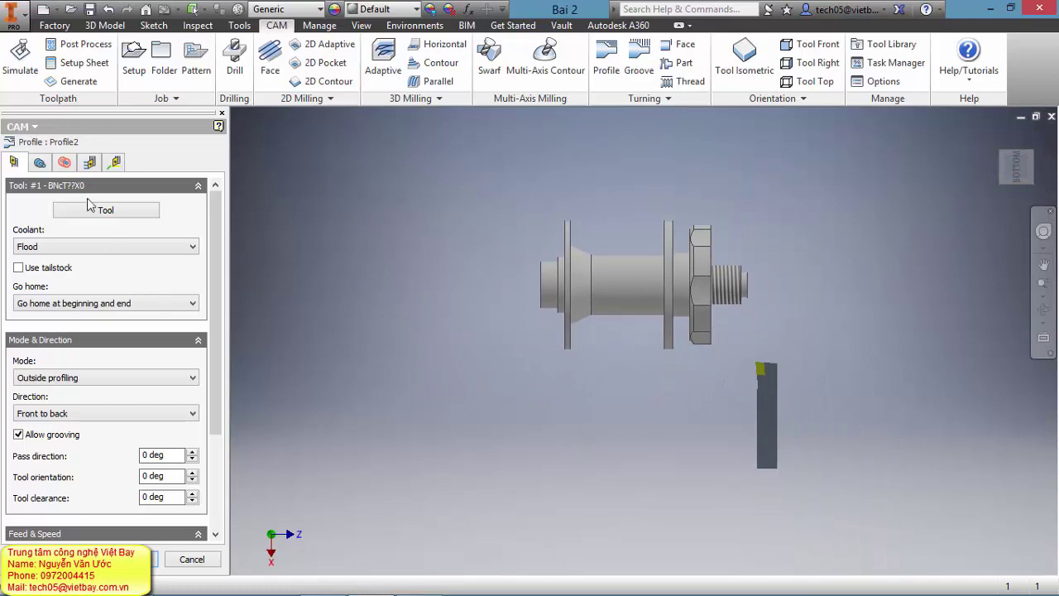
{"action": "left_click", "coordinate": [41, 164]}
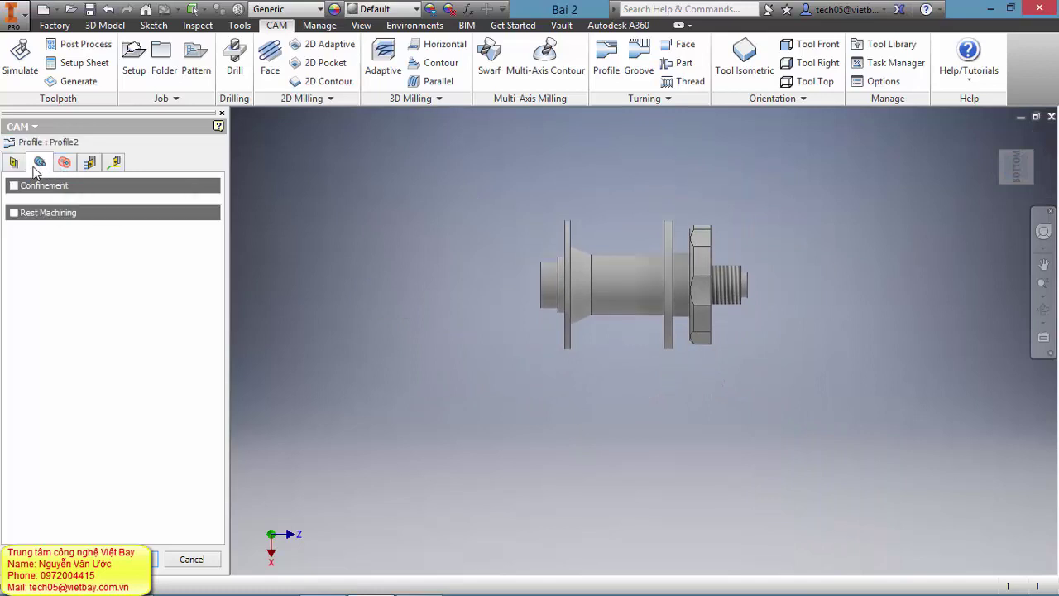
{"action": "left_click", "coordinate": [14, 163]}
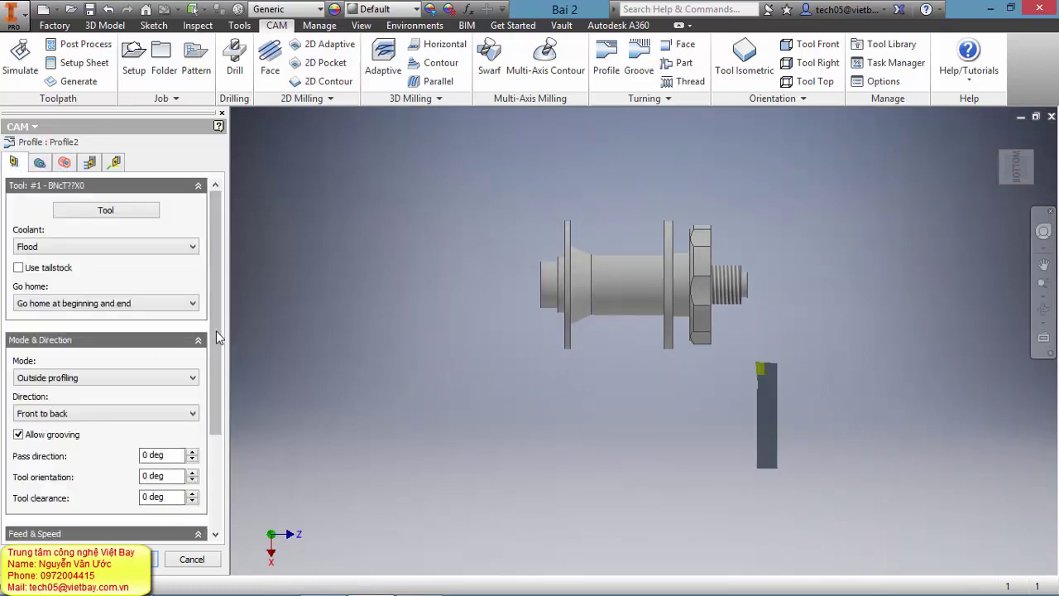
{"action": "left_click_drag", "start_coordinate": [216, 334], "coordinate": [212, 405]}
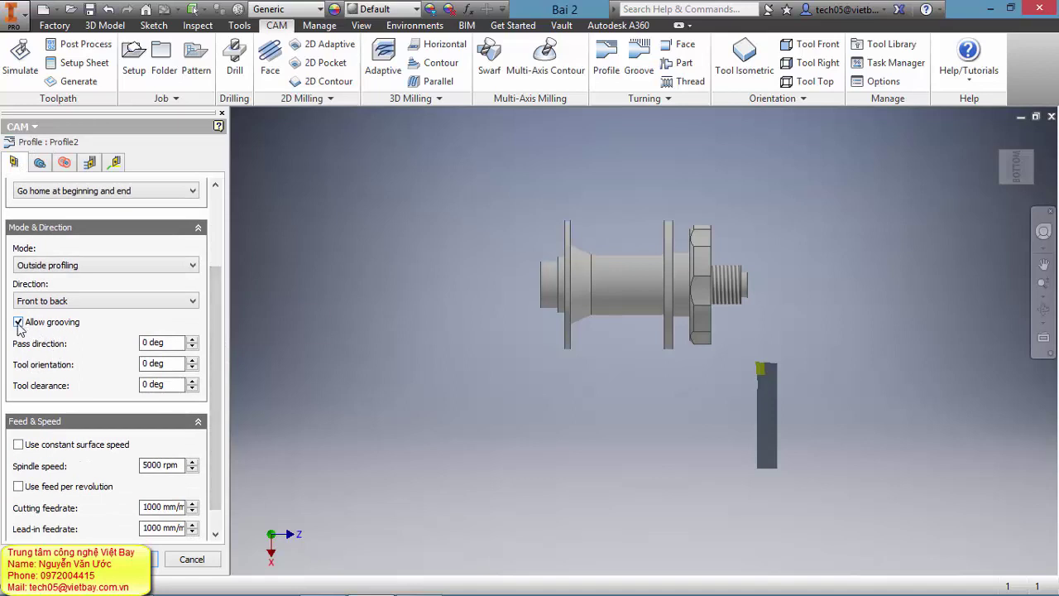
Review the profile operation's geometry, radii, passes and linking settings without changing them, and regenerate its toolpath.
{"action": "left_click", "coordinate": [40, 163]}
{"action": "left_click", "coordinate": [64, 163]}
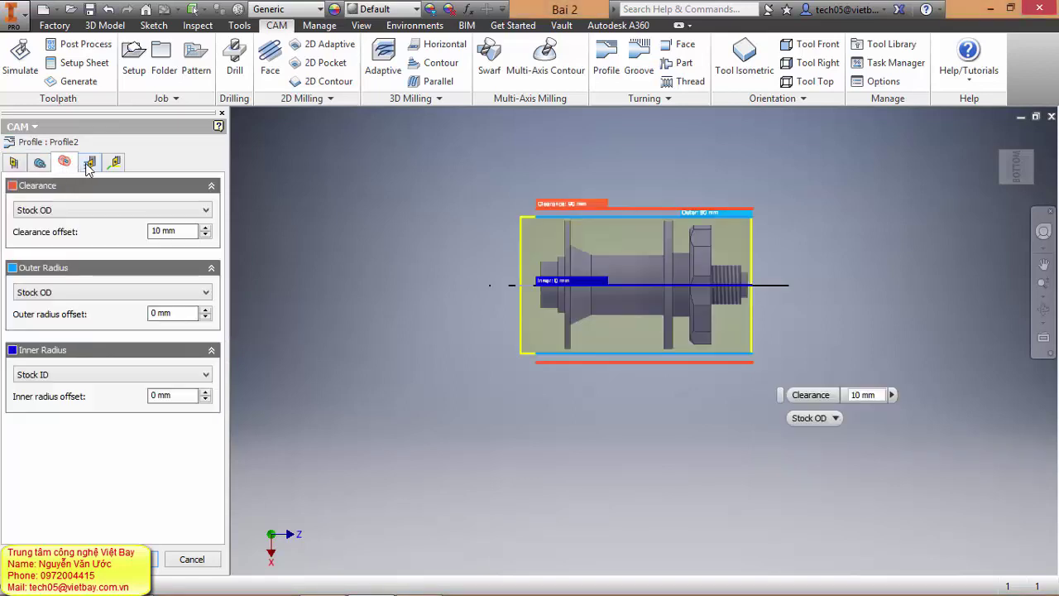
{"action": "left_click", "coordinate": [90, 163]}
{"action": "left_click", "coordinate": [115, 163]}
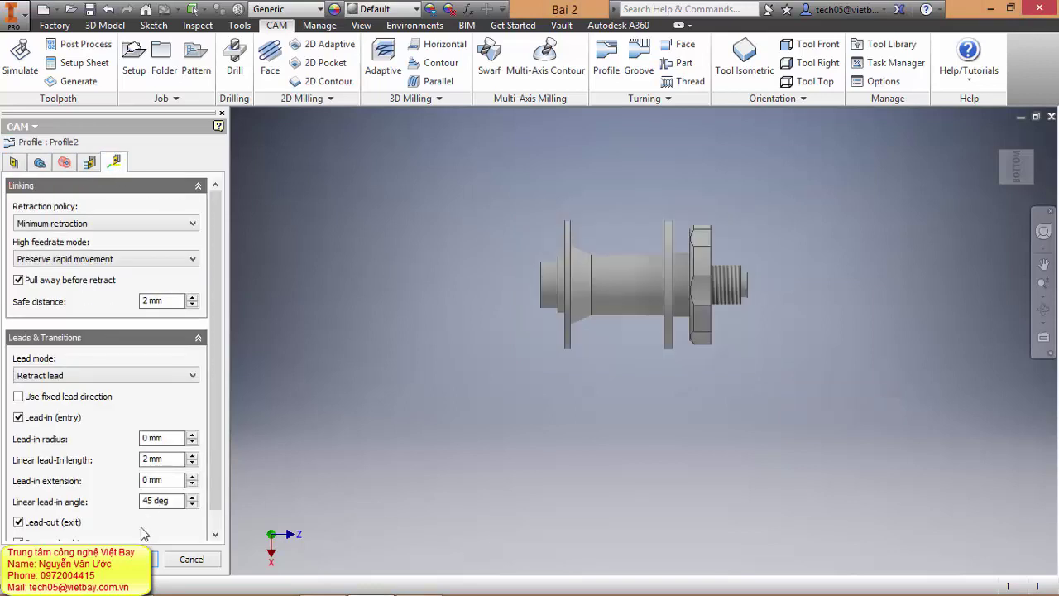
{"action": "left_click", "coordinate": [128, 559]}
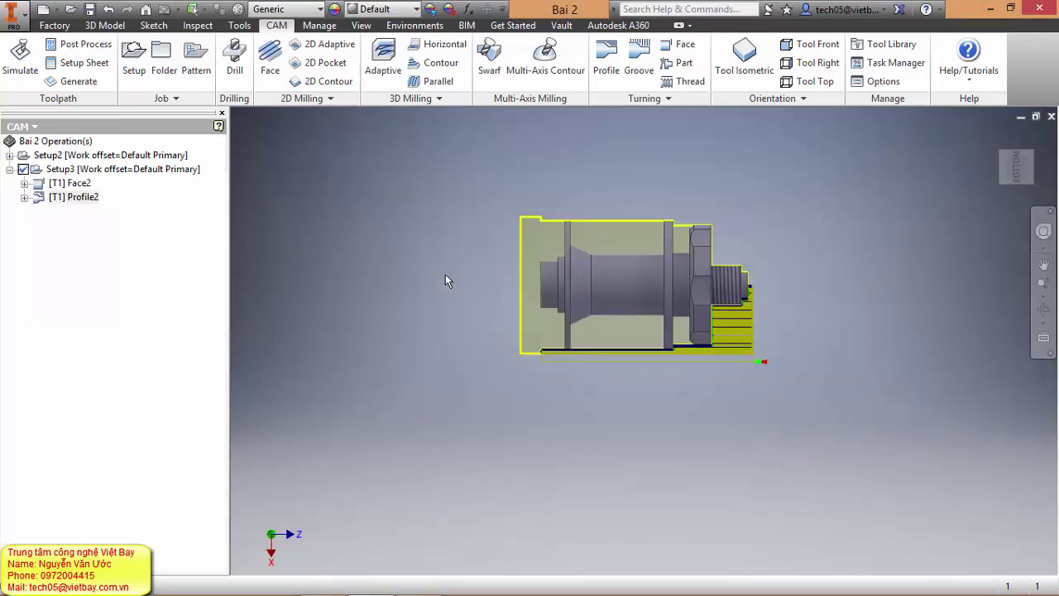
Inspect the regenerated profile toolpath along the flanges and thread, and open the simulation of all operations in Setup3.
{"action": "scroll", "coordinate": [656, 352], "scroll_direction": "up", "scroll_amount": 5}
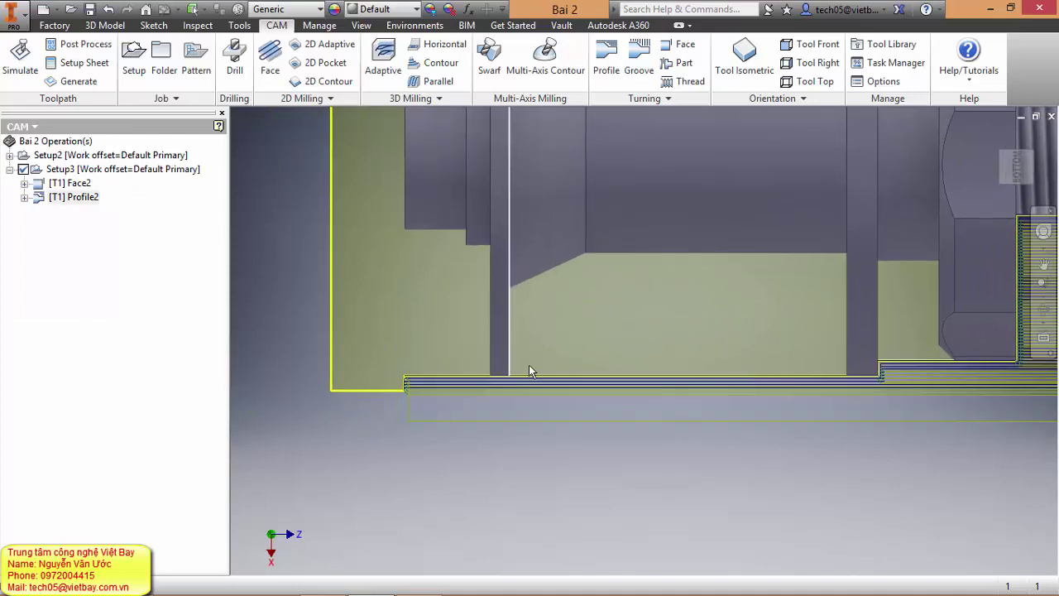
{"action": "scroll", "coordinate": [870, 370], "scroll_direction": "down", "scroll_amount": 3}
{"action": "scroll", "coordinate": [715, 287], "scroll_direction": "up", "scroll_amount": 3}
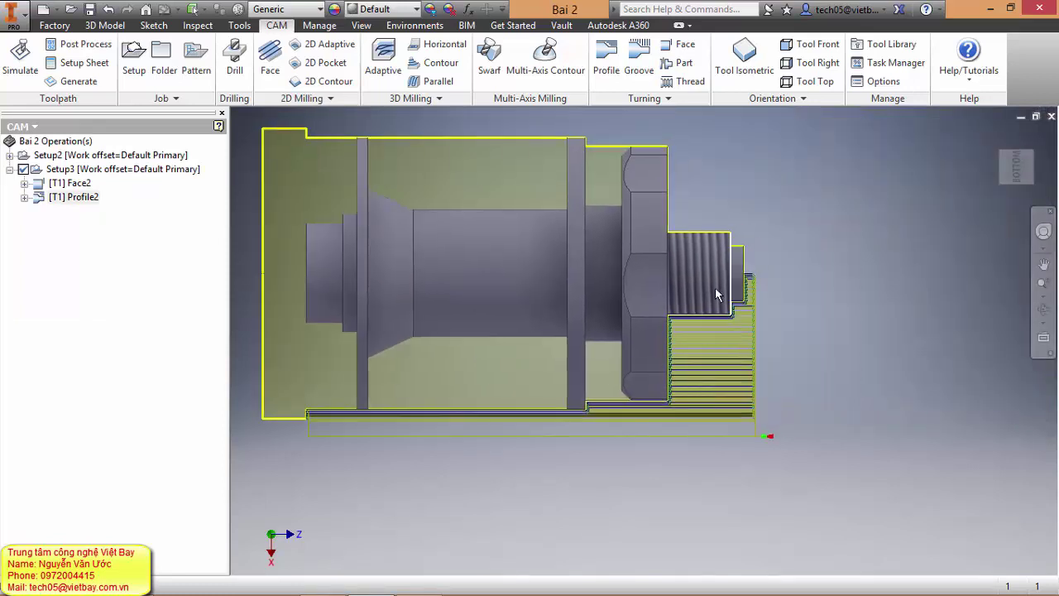
{"action": "scroll", "coordinate": [806, 302], "scroll_direction": "down", "scroll_amount": 5}
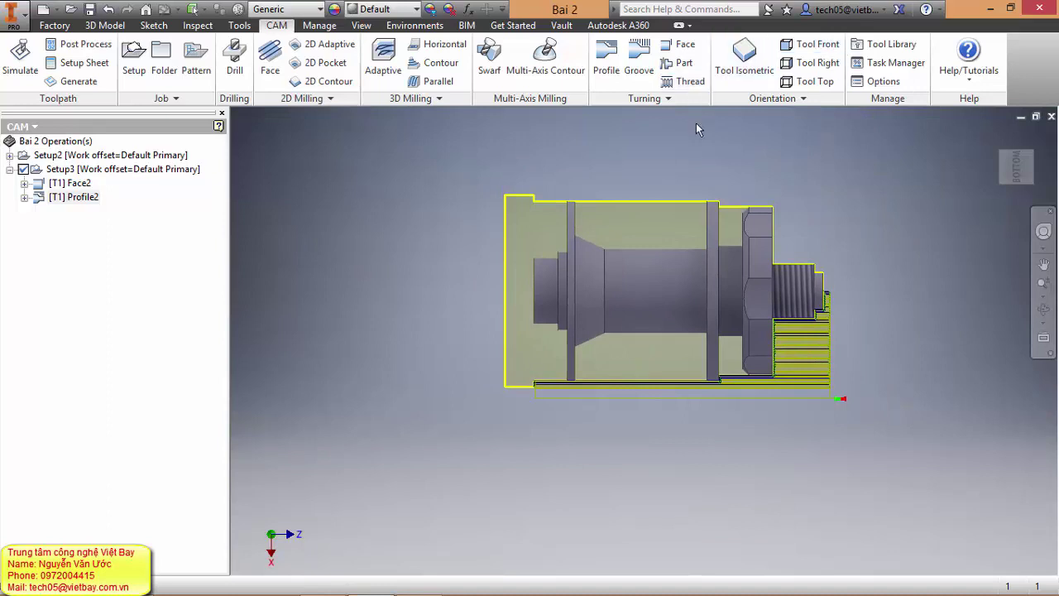
{"action": "right_click", "coordinate": [70, 170]}
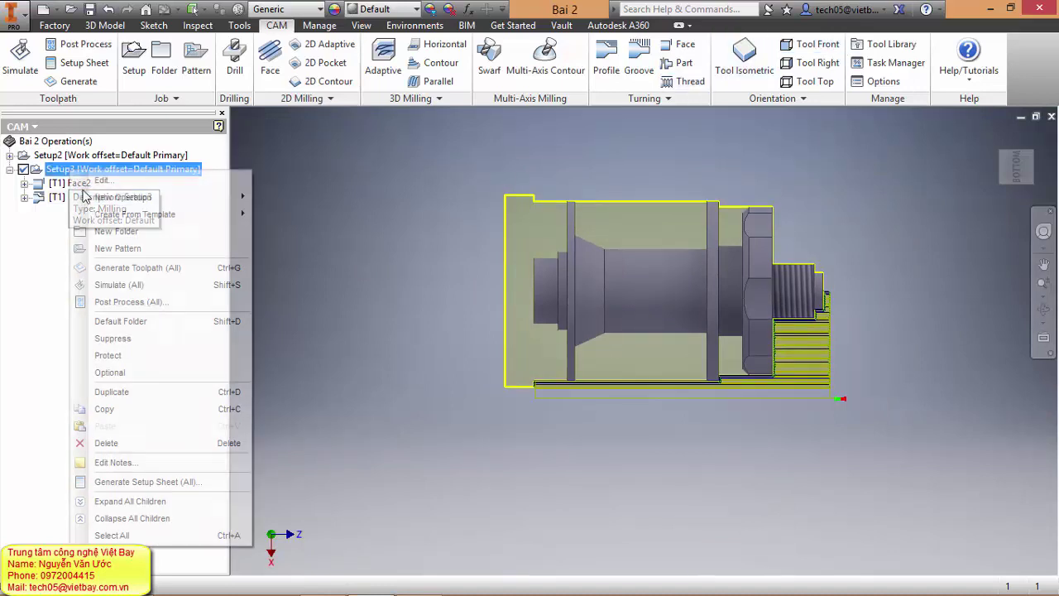
{"action": "left_click", "coordinate": [119, 285]}
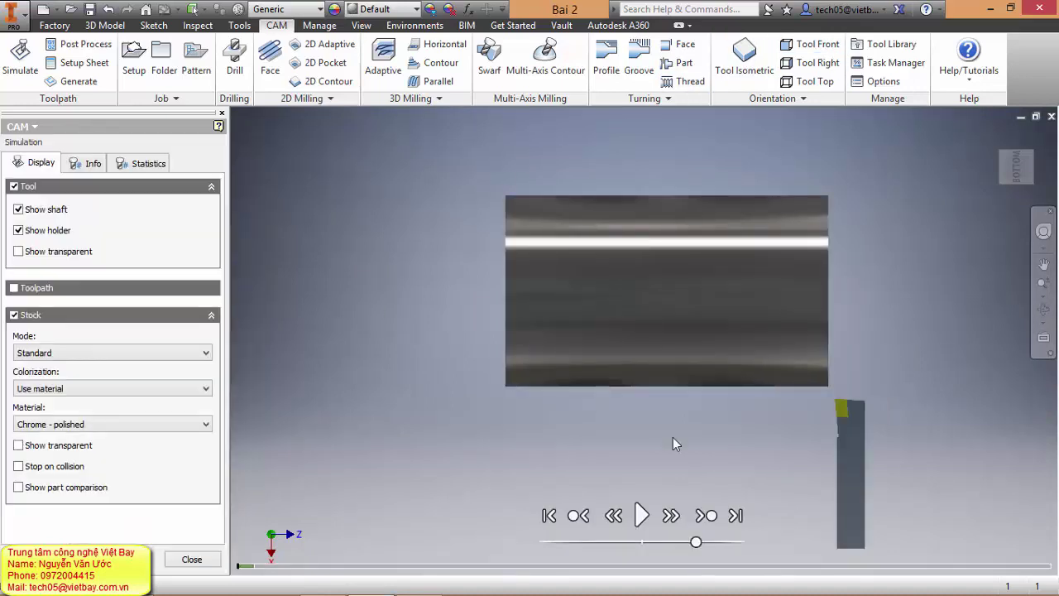
Run the facing and profile simulation, speeding up the playback, inspect the turned stock from an angle, and close the simulation.
{"action": "left_click", "coordinate": [641, 515]}
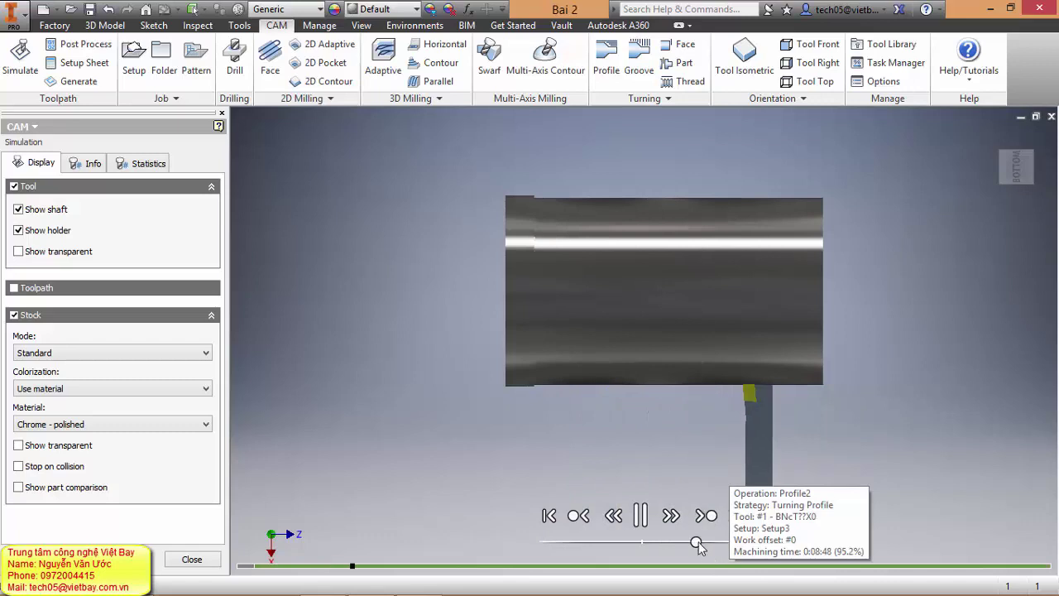
{"action": "left_click_drag", "start_coordinate": [707, 542], "coordinate": [715, 541]}
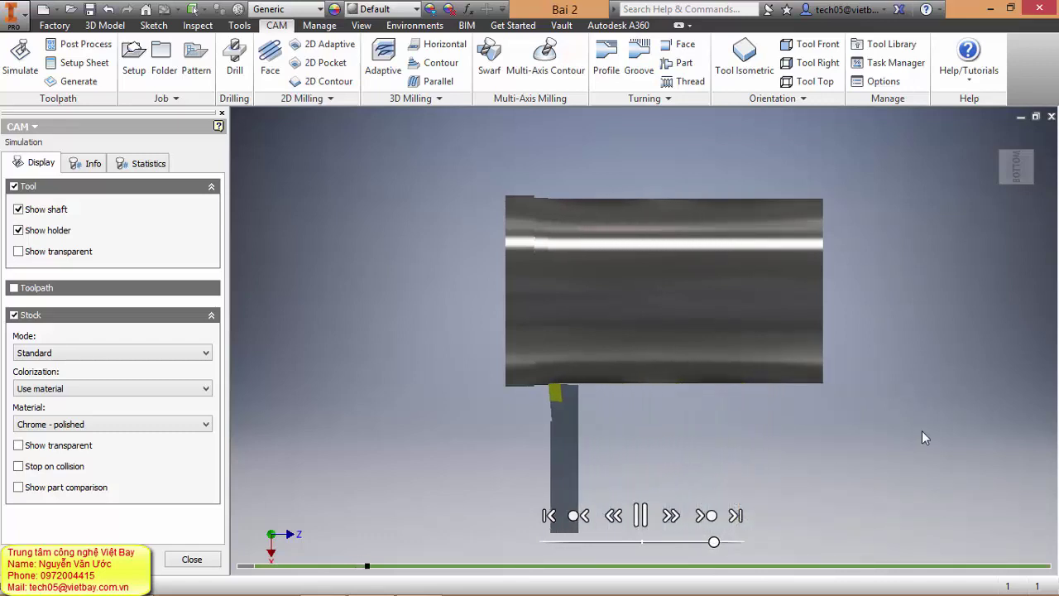
{"action": "left_click_drag", "start_coordinate": [713, 542], "coordinate": [739, 541]}
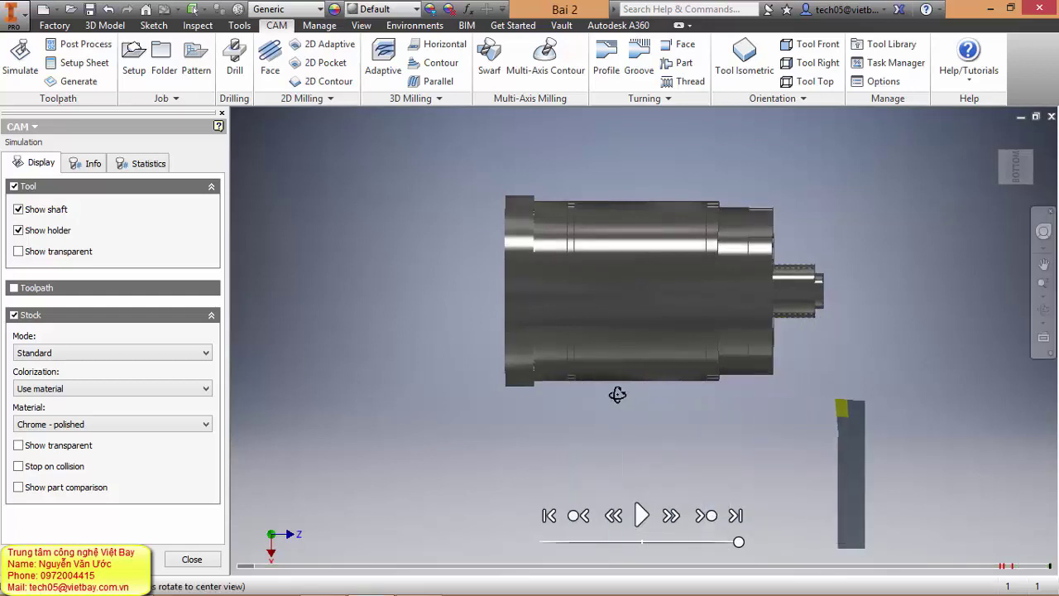
{"action": "middle_click_drag", "start_coordinate": [634, 399], "coordinate": [678, 389], "text": "shift"}
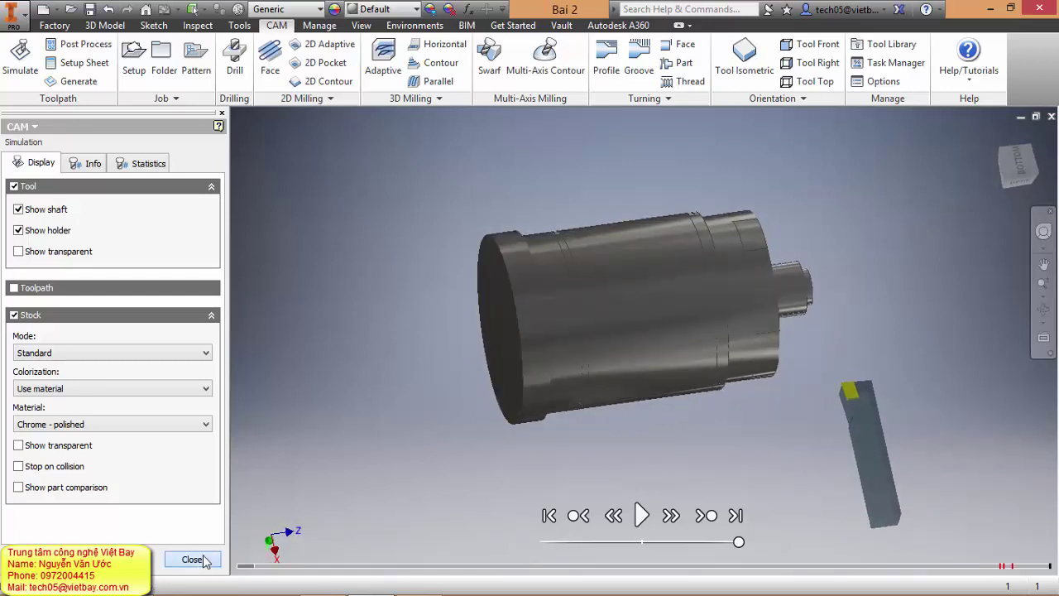
{"action": "left_click", "coordinate": [192, 559]}
{"action": "middle_click_drag", "start_coordinate": [497, 489], "coordinate": [662, 449], "text": "shift"}
{"action": "scroll", "coordinate": [706, 367], "scroll_direction": "up", "scroll_amount": 3}
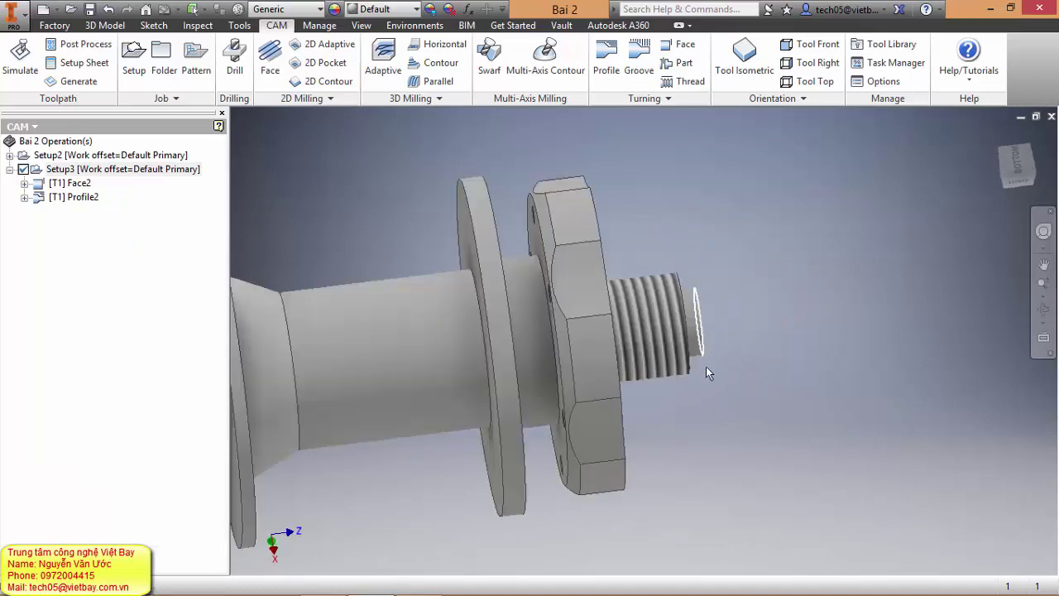
{"action": "middle_click_drag", "start_coordinate": [706, 366], "coordinate": [689, 406], "text": "shift"}
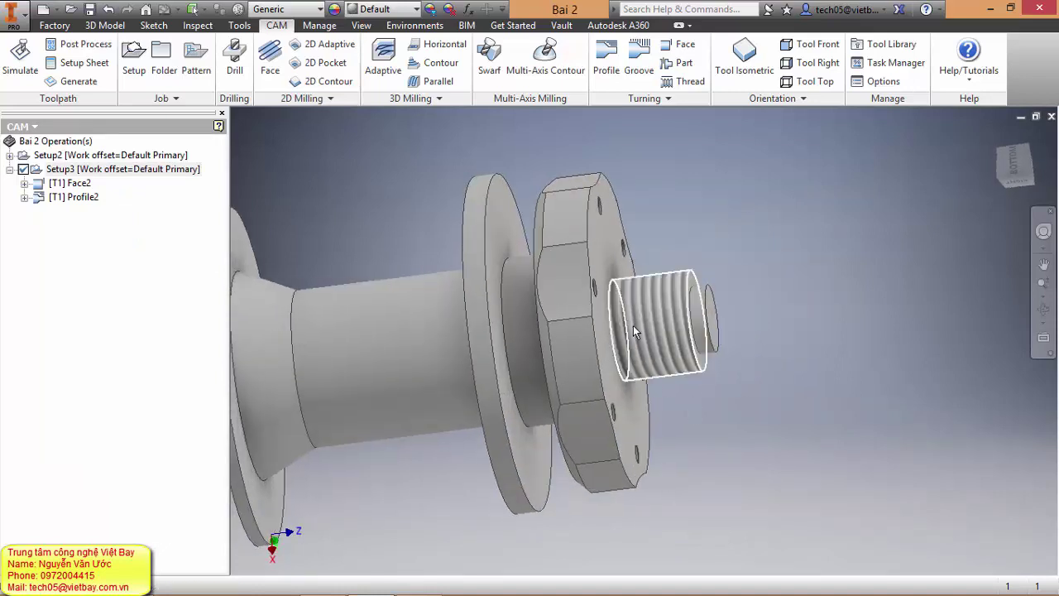
{"action": "scroll", "coordinate": [720, 416], "scroll_direction": "down", "scroll_amount": 4}
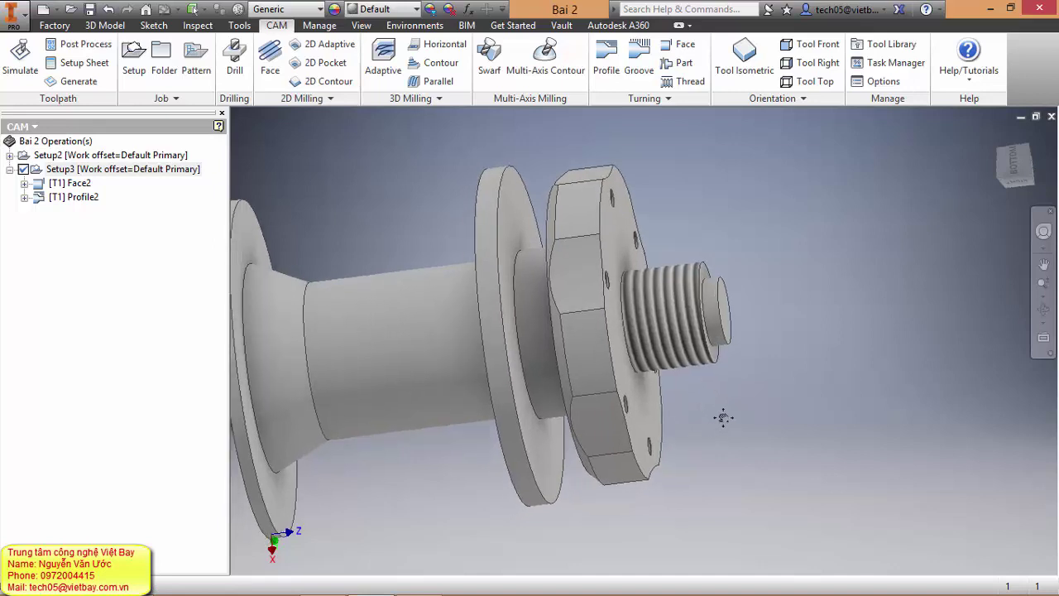
{"action": "middle_click_drag", "start_coordinate": [741, 421], "coordinate": [743, 421], "text": "shift"}
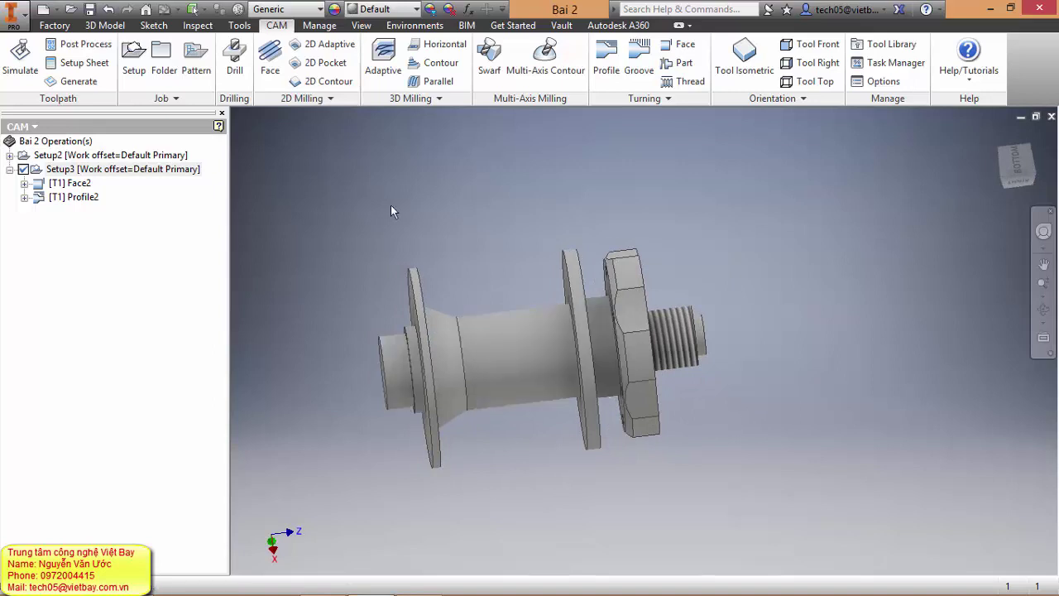
{"action": "middle_click_drag", "start_coordinate": [448, 232], "coordinate": [462, 210], "text": "shift"}
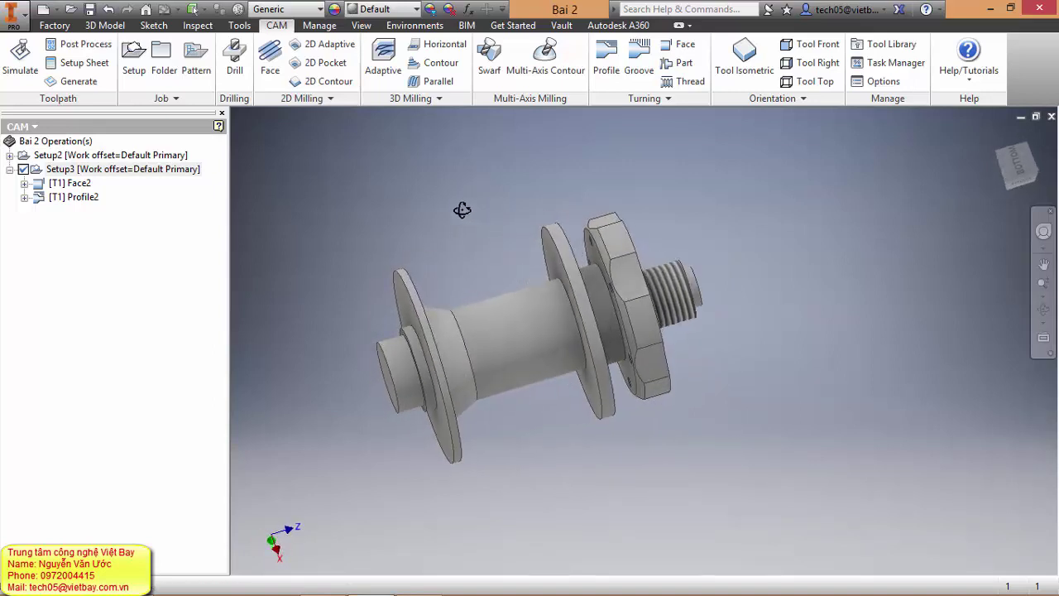
Add an outside groove turning operation and confine it between the middle flange and the lobed collar.
{"action": "left_click", "coordinate": [638, 58]}
{"action": "mouse_move", "coordinate": [531, 176]}
{"action": "middle_mouse_down", "text": "shift"}
{"action": "mouse_move", "coordinate": [565, 173]}
{"action": "mouse_move", "coordinate": [550, 181]}
{"action": "middle_mouse_up", "text": "shift"}
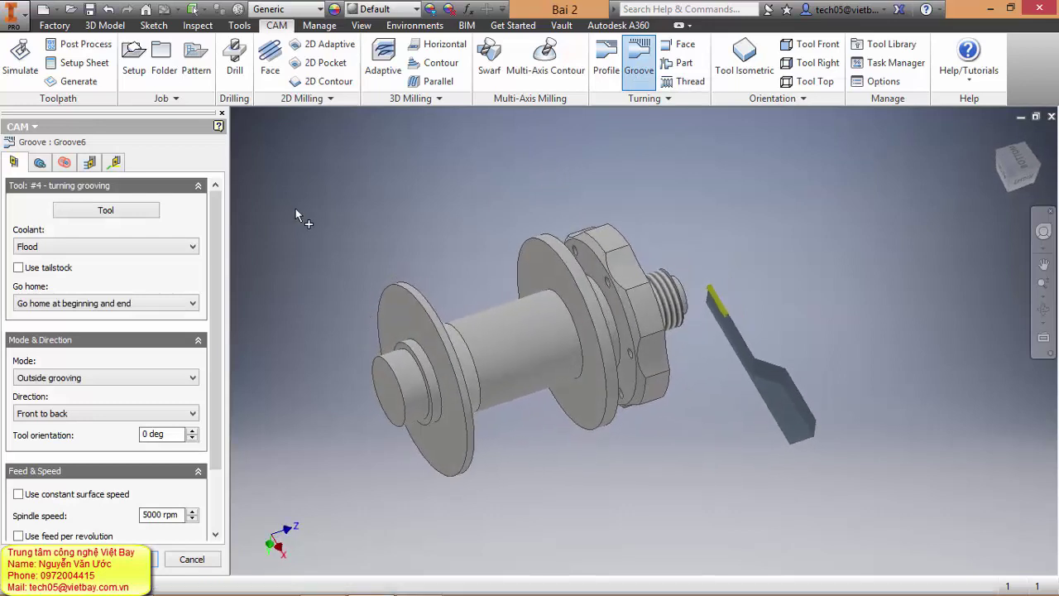
{"action": "scroll", "coordinate": [608, 274], "scroll_direction": "down", "scroll_amount": 3}
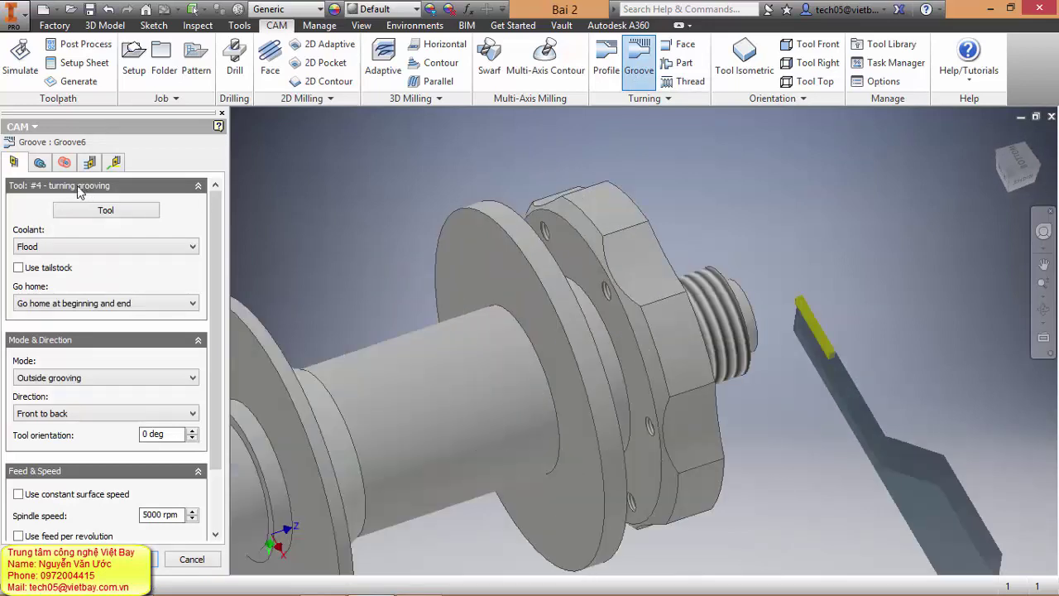
{"action": "left_click", "coordinate": [41, 162]}
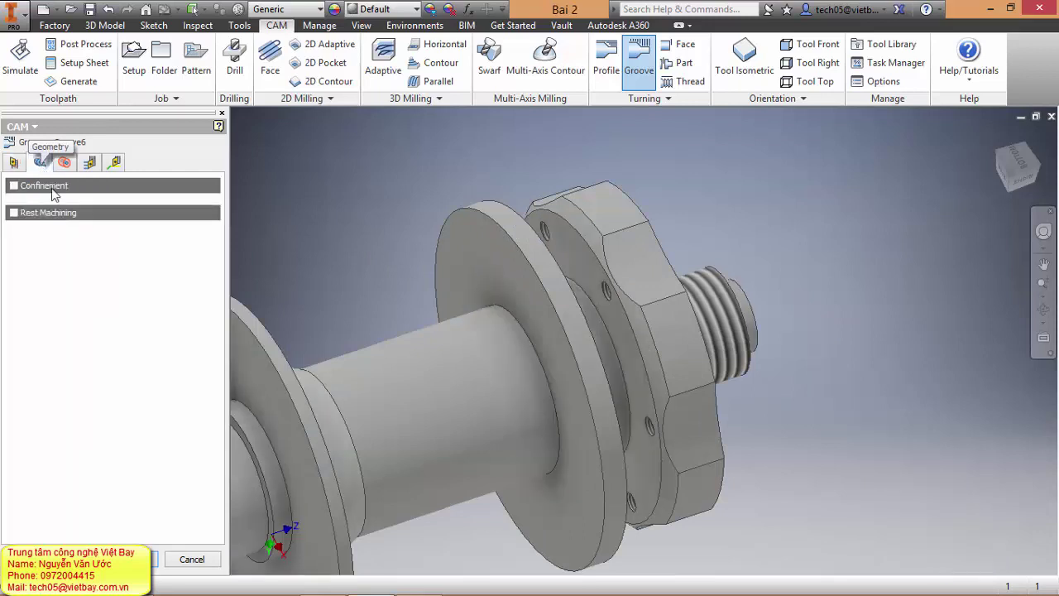
{"action": "left_click", "coordinate": [13, 185]}
{"action": "middle_click_drag", "start_coordinate": [658, 121], "coordinate": [543, 206], "text": "shift"}
{"action": "left_click", "coordinate": [531, 227]}
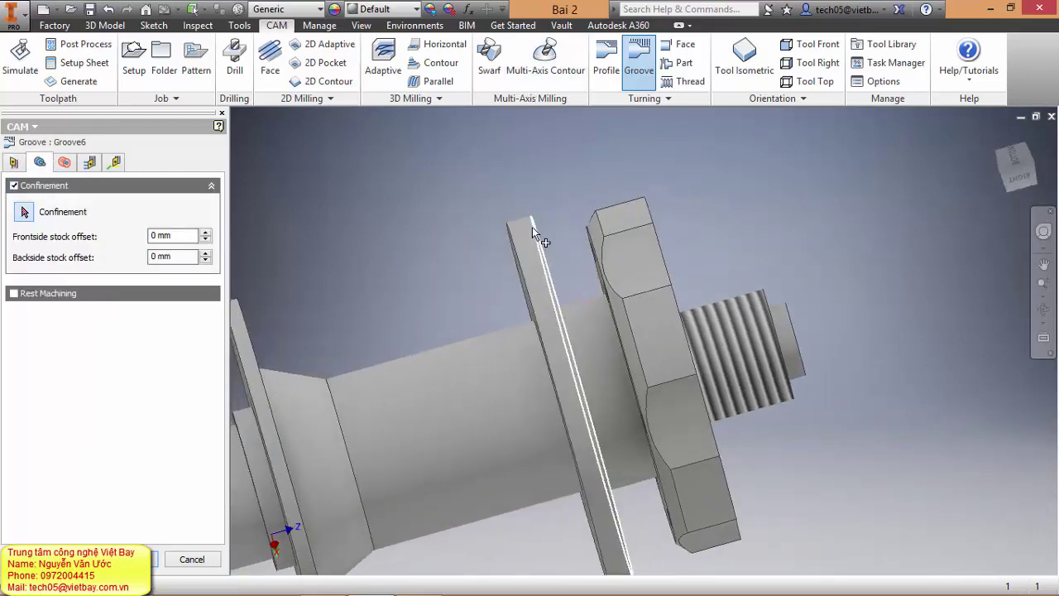
{"action": "scroll", "coordinate": [546, 186], "scroll_direction": "down", "scroll_amount": 3}
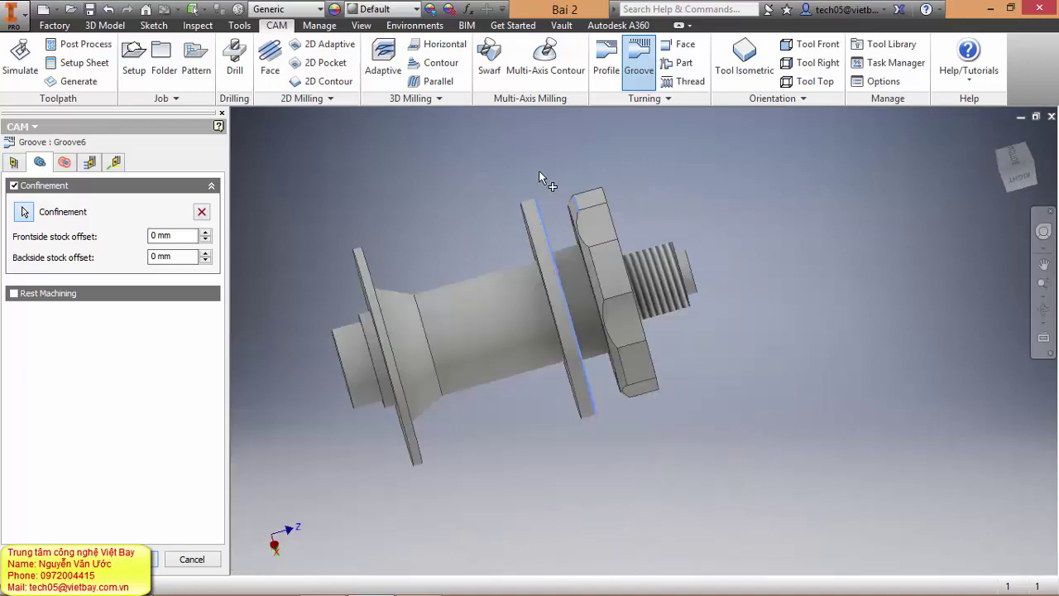
{"action": "mouse_move", "coordinate": [539, 177]}
{"action": "middle_mouse_down", "text": "shift"}
{"action": "mouse_move", "coordinate": [569, 171]}
{"action": "mouse_move", "coordinate": [556, 180]}
{"action": "middle_mouse_up", "text": "shift"}
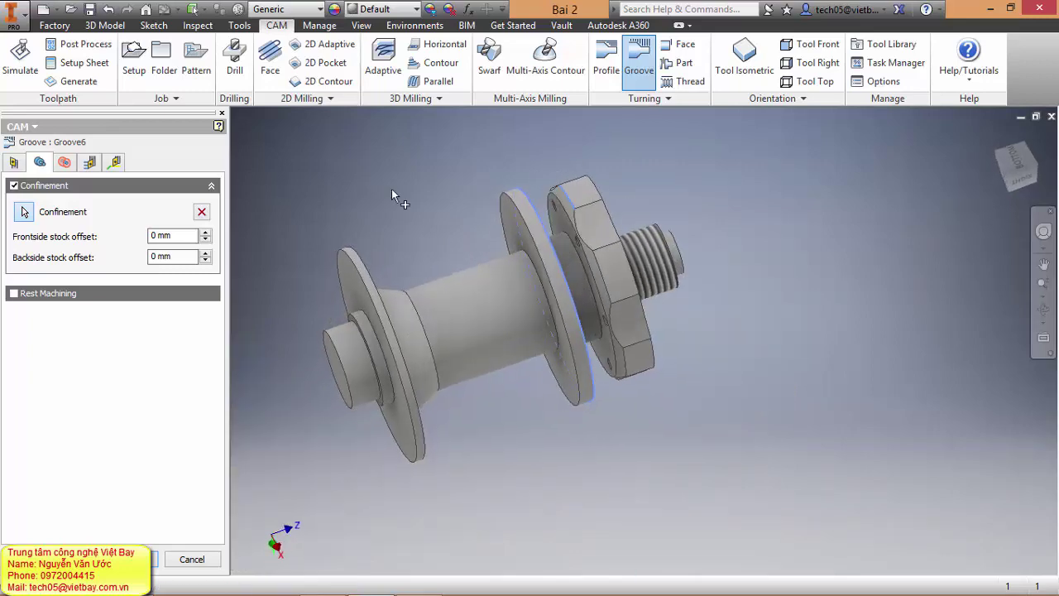
Review the groove's radii, linking and passes settings, including the tolerance, and generate its toolpath.
{"action": "left_click", "coordinate": [64, 163]}
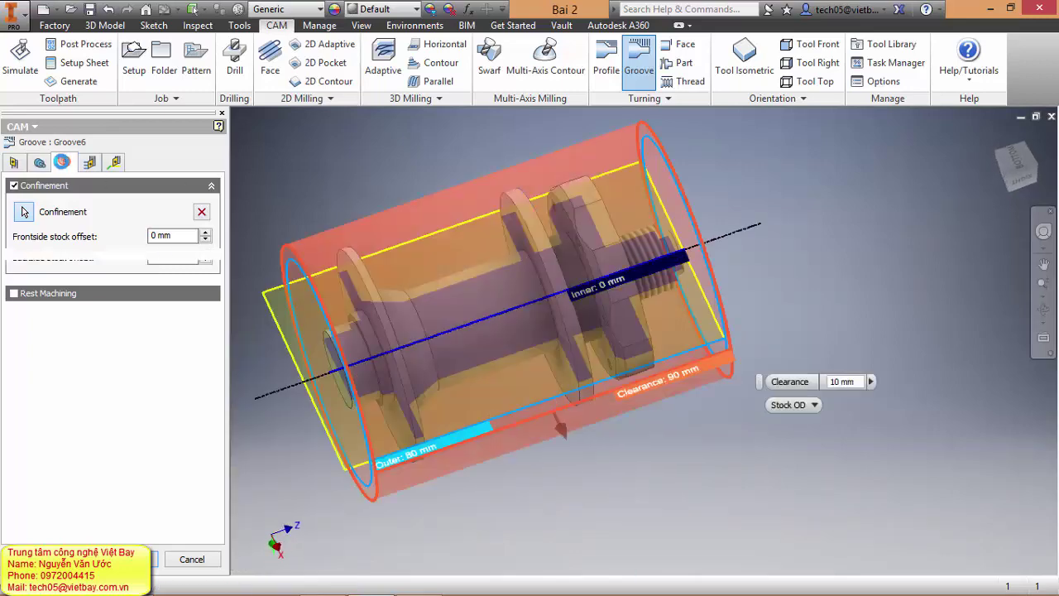
{"action": "left_click", "coordinate": [90, 164]}
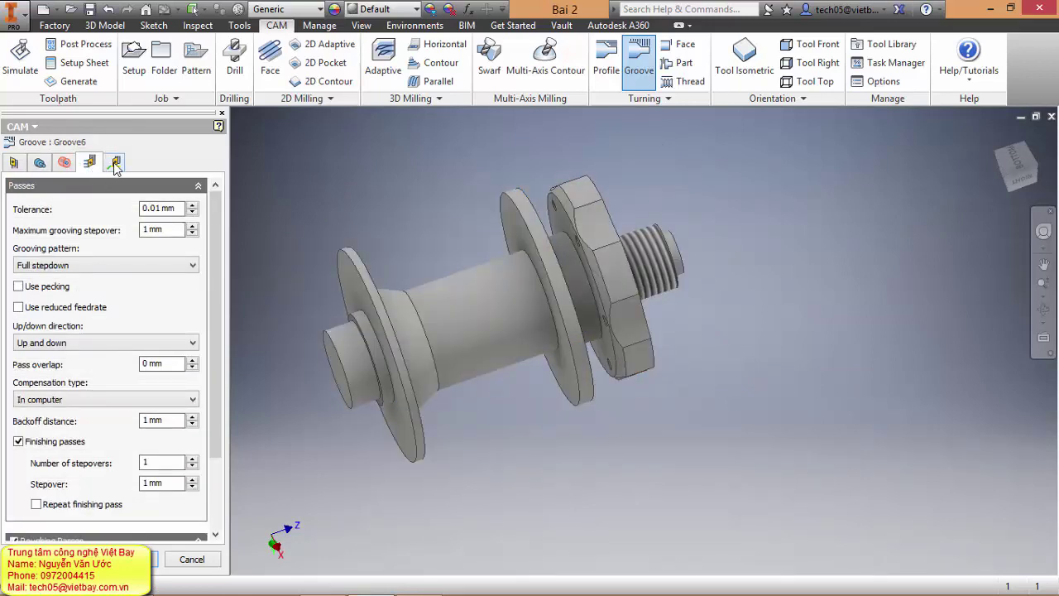
{"action": "left_click", "coordinate": [116, 163]}
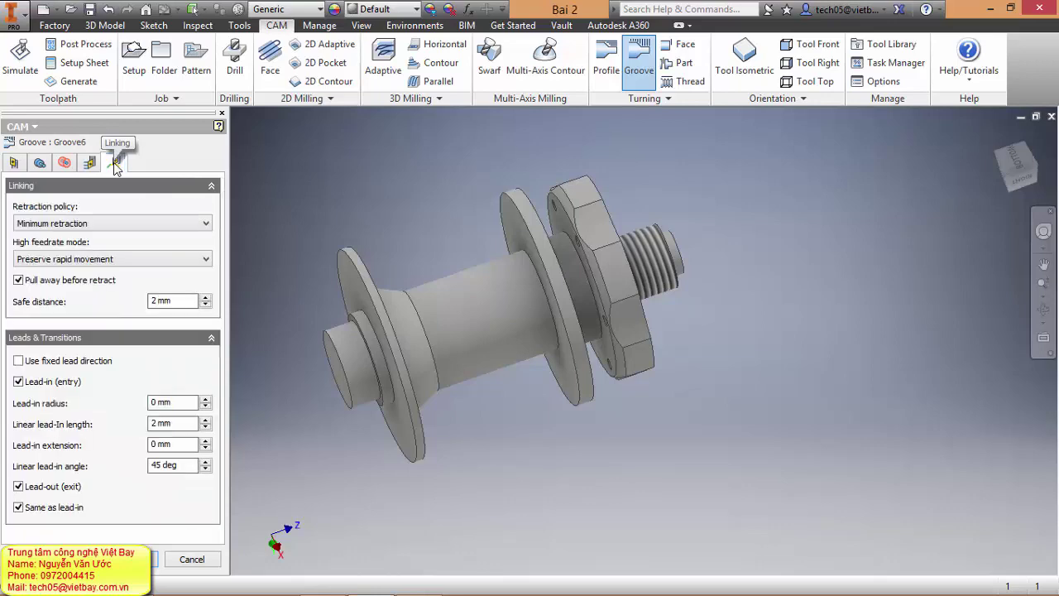
{"action": "left_click", "coordinate": [91, 163]}
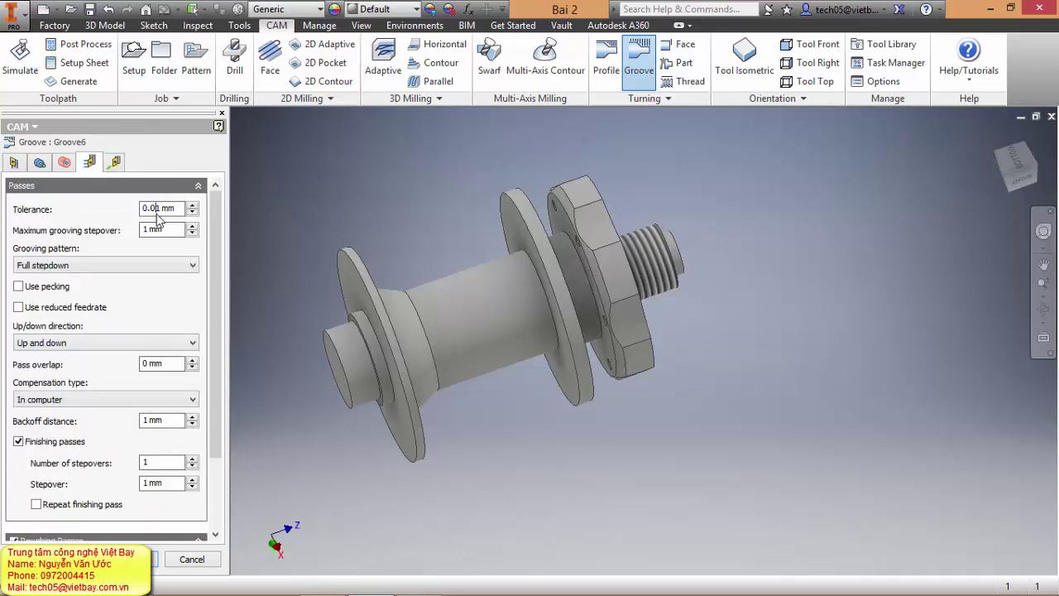
{"action": "left_click", "coordinate": [154, 208]}
{"action": "type", "text": "0"}
{"action": "mouse_move", "coordinate": [163, 488]}
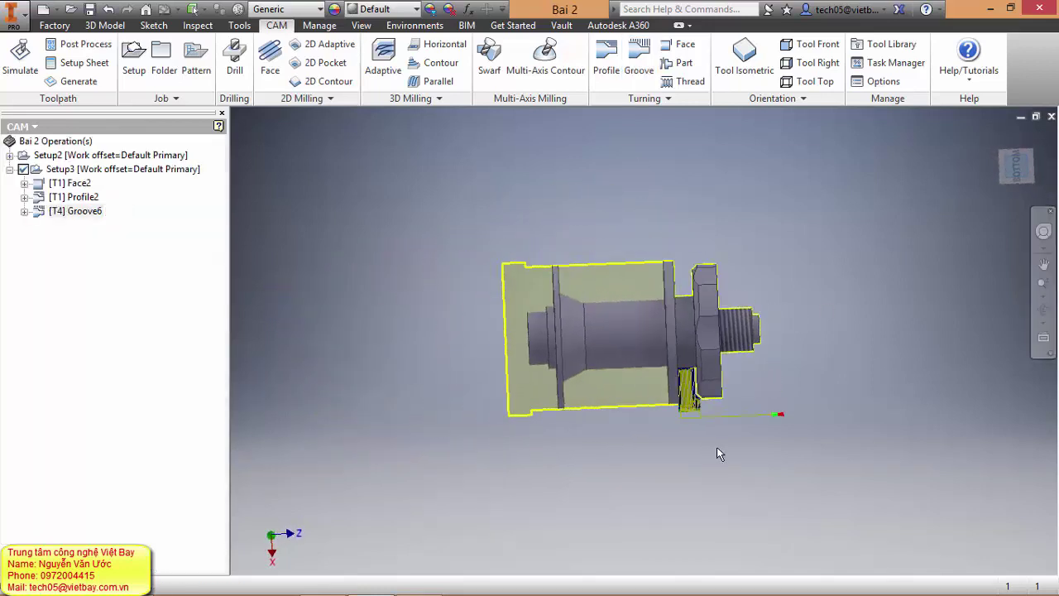
Inspect the groove toolpath between the middle flange and the lobed collar up close and from an angle.
{"action": "scroll", "coordinate": [707, 426], "scroll_direction": "up", "scroll_amount": 5}
{"action": "scroll", "coordinate": [728, 438], "scroll_direction": "down", "scroll_amount": 1}
{"action": "scroll", "coordinate": [644, 422], "scroll_direction": "up", "scroll_amount": 4}
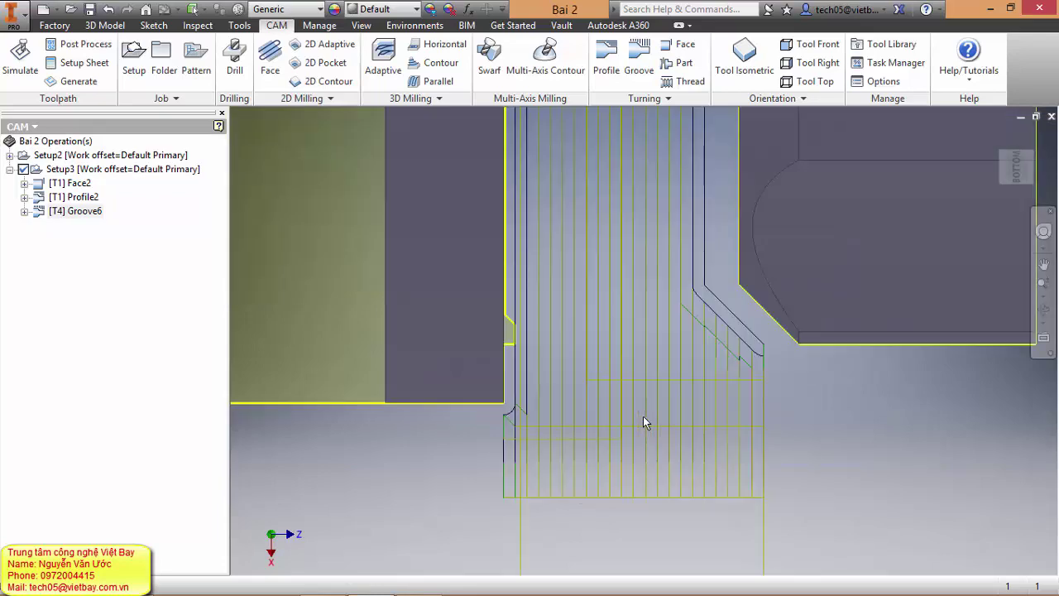
{"action": "scroll", "coordinate": [643, 416], "scroll_direction": "down", "scroll_amount": 6}
{"action": "mouse_move", "coordinate": [685, 449]}
{"action": "middle_mouse_down", "text": "shift"}
{"action": "mouse_move", "coordinate": [657, 406]}
{"action": "mouse_move", "coordinate": [679, 391]}
{"action": "mouse_move", "coordinate": [702, 411]}
{"action": "mouse_move", "coordinate": [695, 449]}
{"action": "middle_mouse_up", "text": "shift"}
{"action": "scroll", "coordinate": [695, 449], "scroll_direction": "down", "scroll_amount": 2}
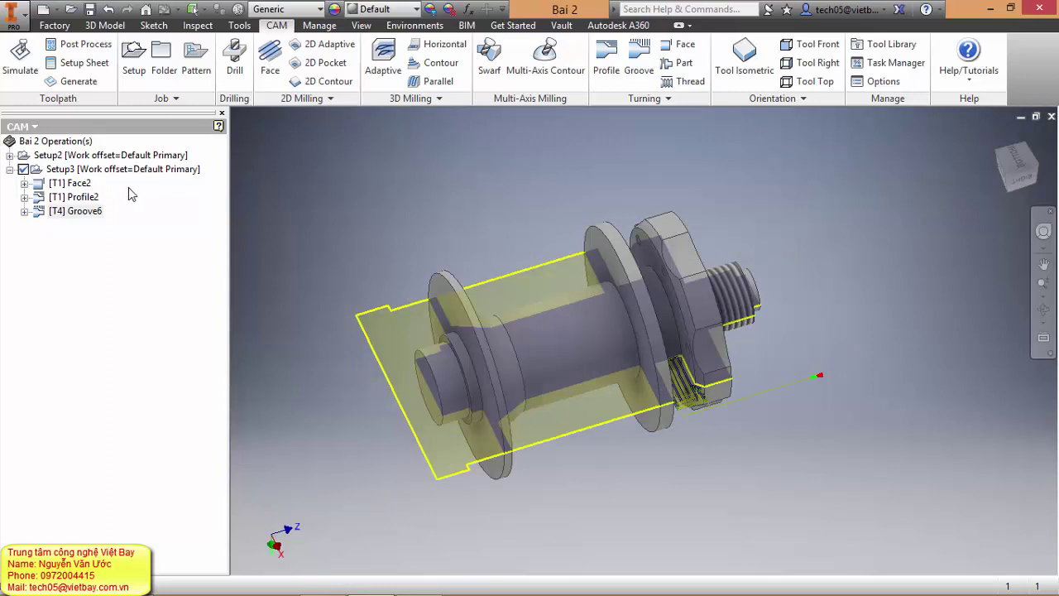
Simulate all Setup3 operations from the bottom view at maximum playback speed, inspect the turned stock from an angle, and close the simulation.
{"action": "left_click", "coordinate": [1022, 161]}
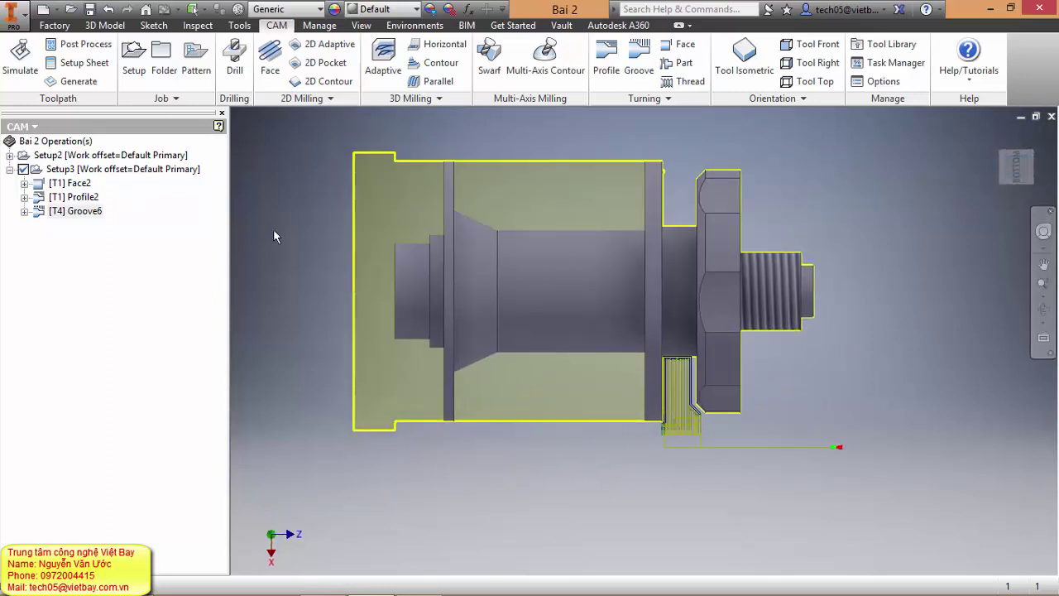
{"action": "right_click", "coordinate": [79, 170]}
{"action": "left_click", "coordinate": [142, 287]}
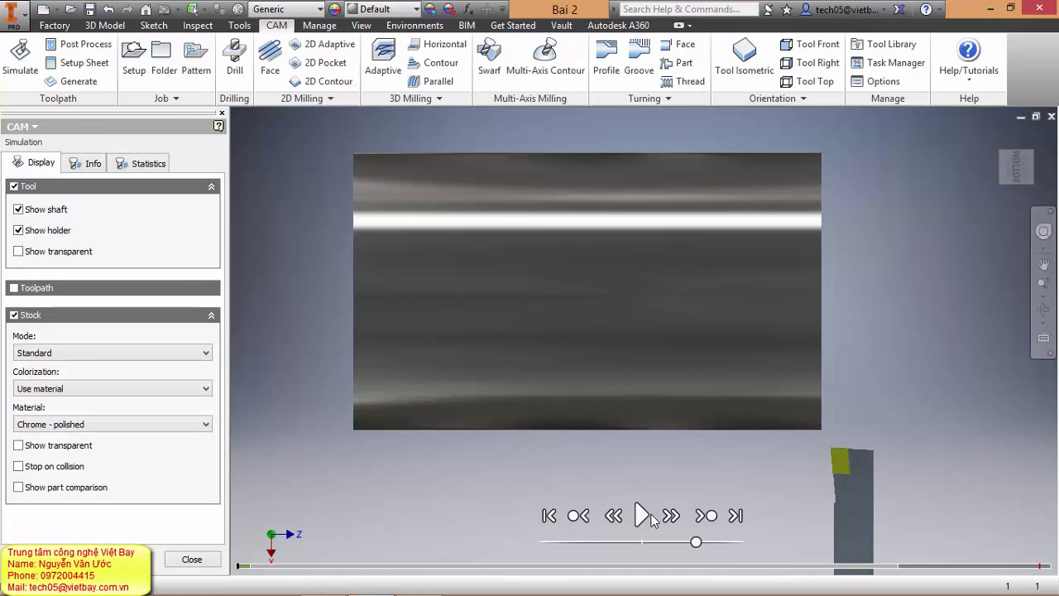
{"action": "left_click", "coordinate": [650, 515]}
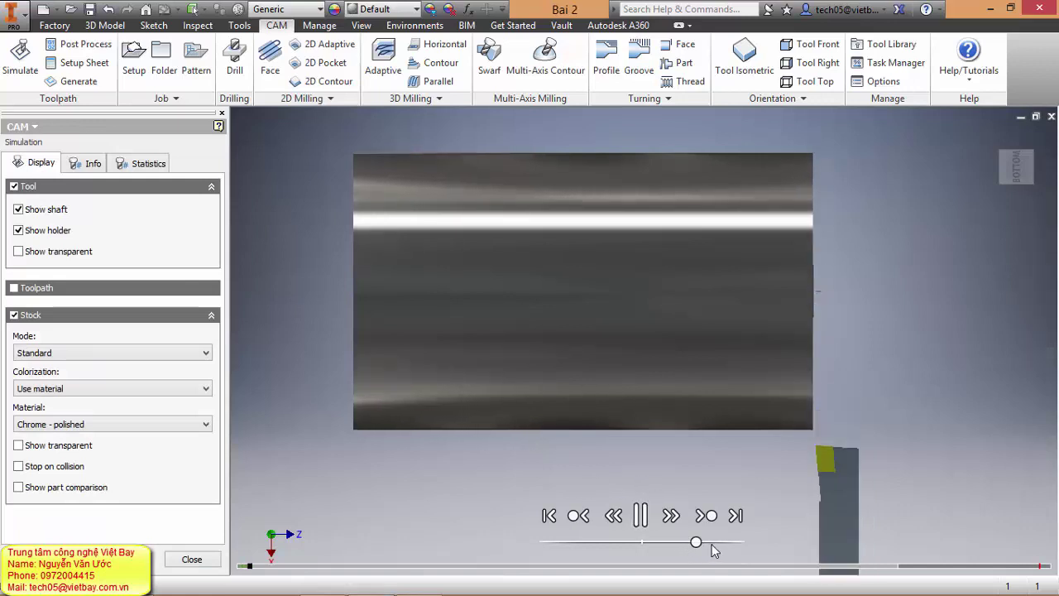
{"action": "left_click_drag", "start_coordinate": [696, 542], "coordinate": [744, 541]}
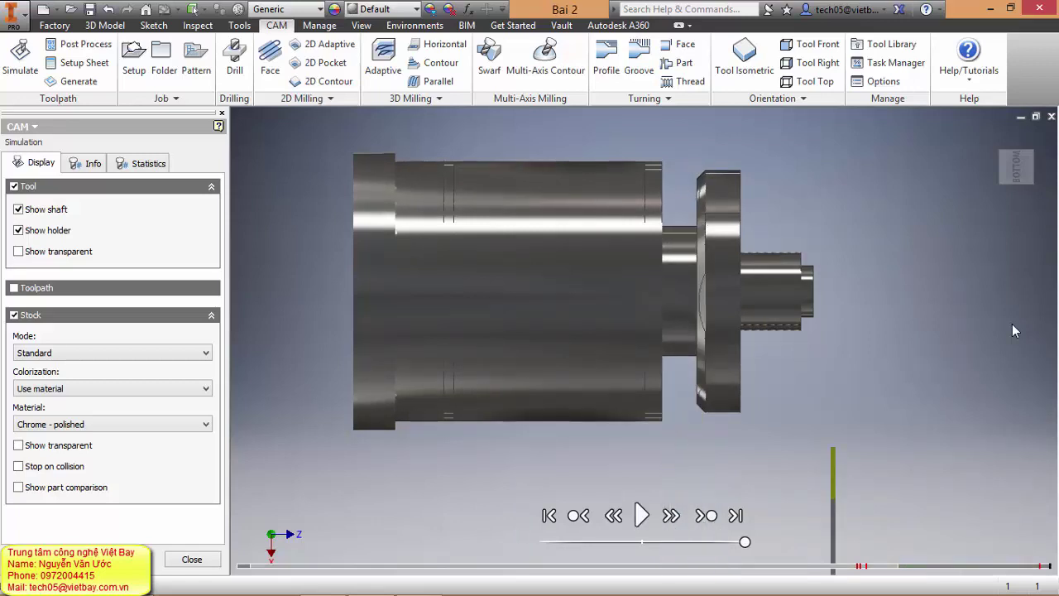
{"action": "middle_click_drag", "start_coordinate": [824, 360], "coordinate": [716, 349]}
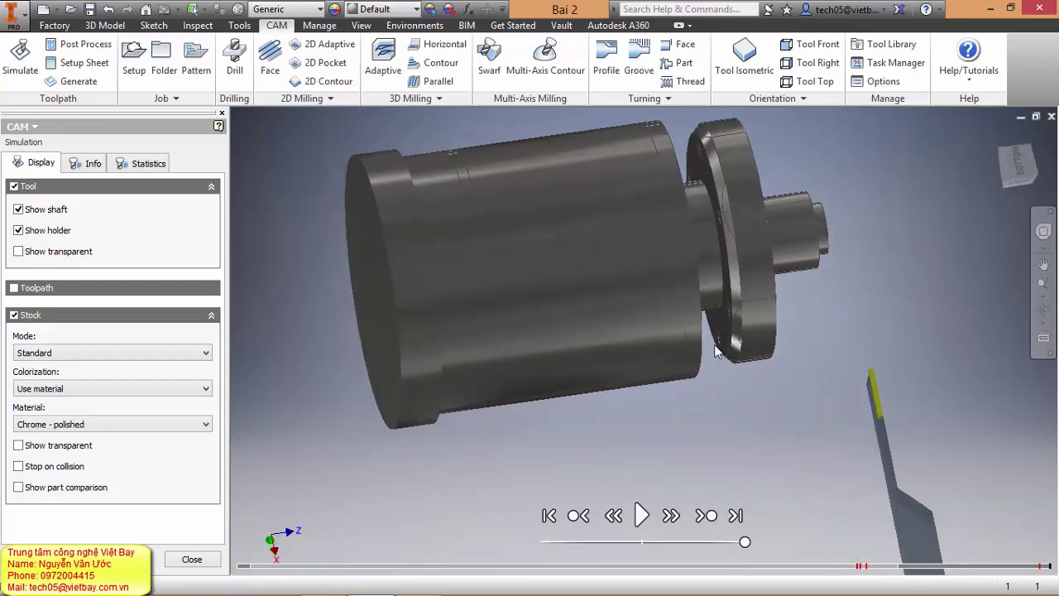
{"action": "left_click", "coordinate": [207, 560]}
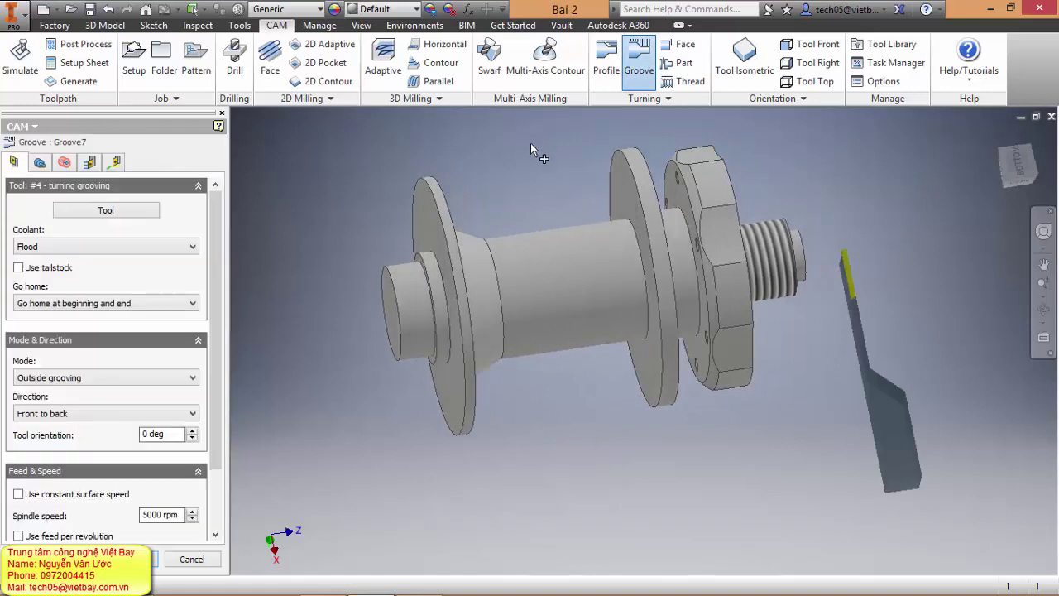
Confine a second groove operation to the shaft section between the inner sides of the two thin flanges.
{"action": "left_click", "coordinate": [39, 163]}
{"action": "left_click", "coordinate": [13, 186]}
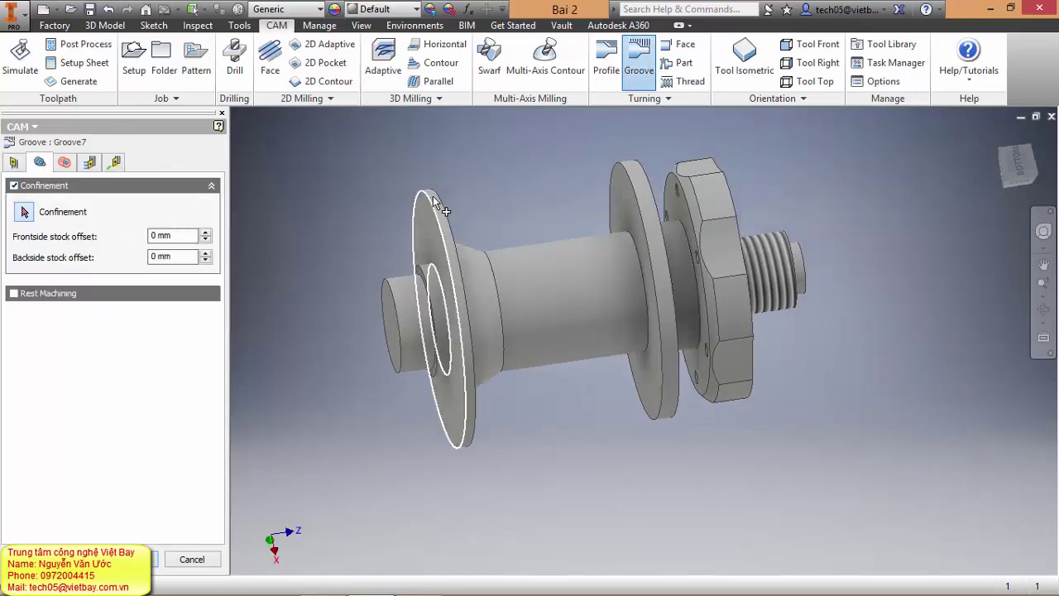
{"action": "left_click", "coordinate": [440, 198]}
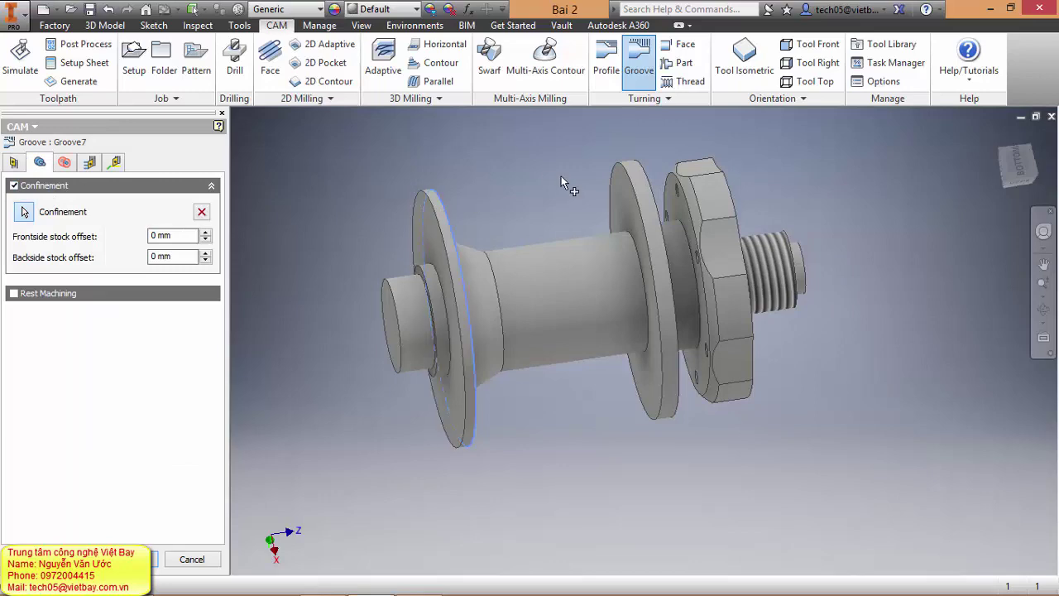
{"action": "left_click", "coordinate": [626, 176]}
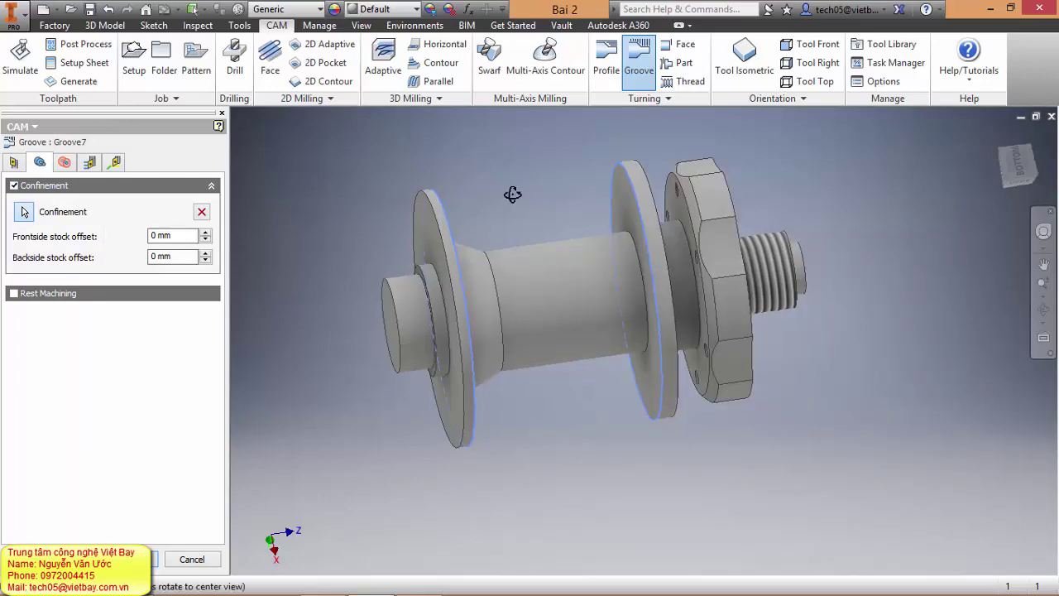
{"action": "middle_click_drag", "start_coordinate": [513, 194], "coordinate": [488, 195], "text": "shift"}
Review the second groove's radii, passes and linking settings without changing them, and generate its toolpath.
{"action": "left_click", "coordinate": [65, 163]}
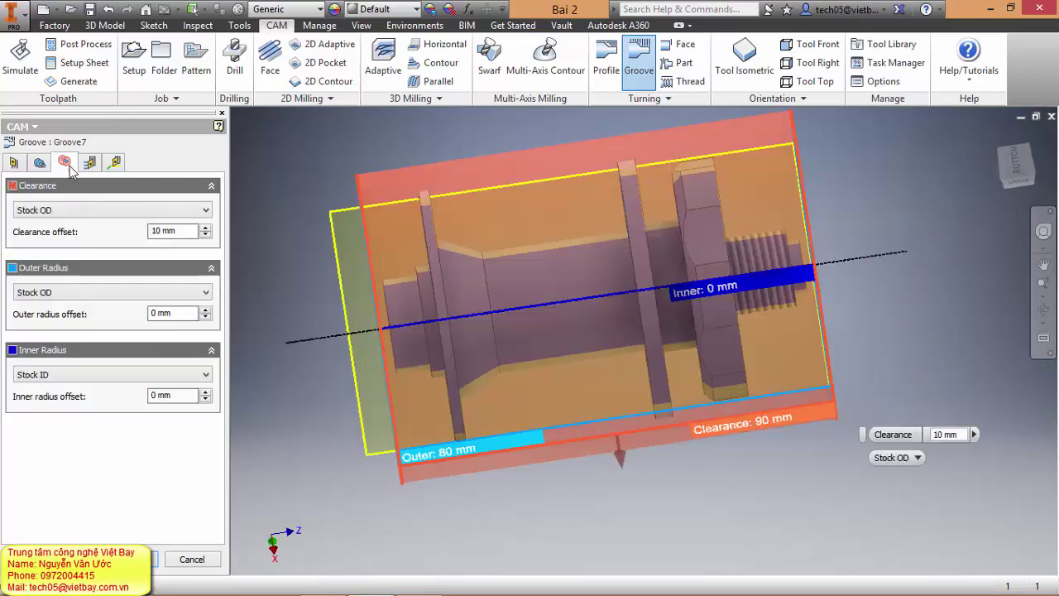
{"action": "left_click", "coordinate": [89, 163]}
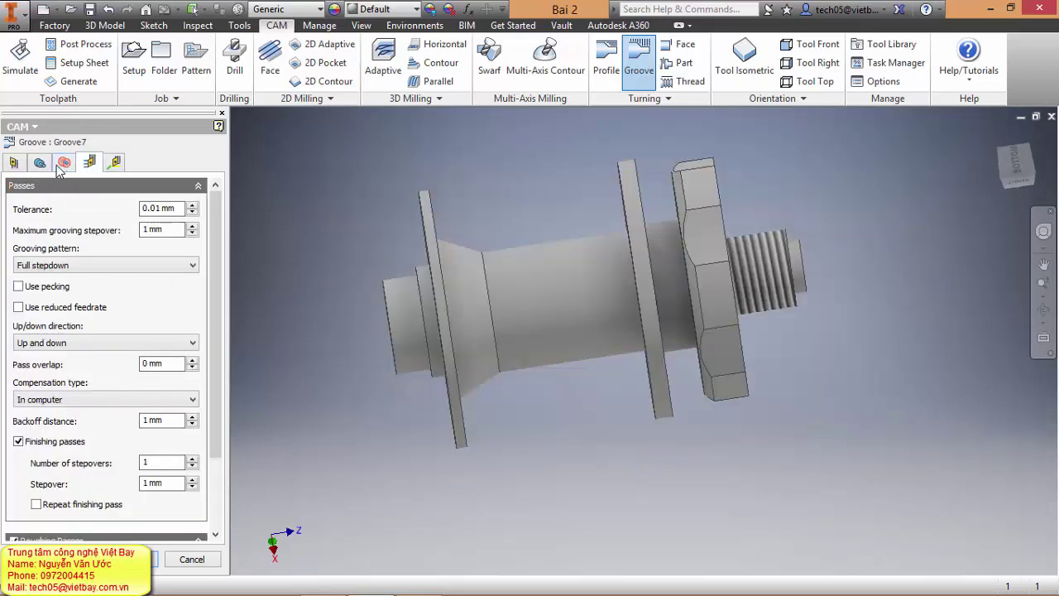
{"action": "left_click", "coordinate": [114, 163]}
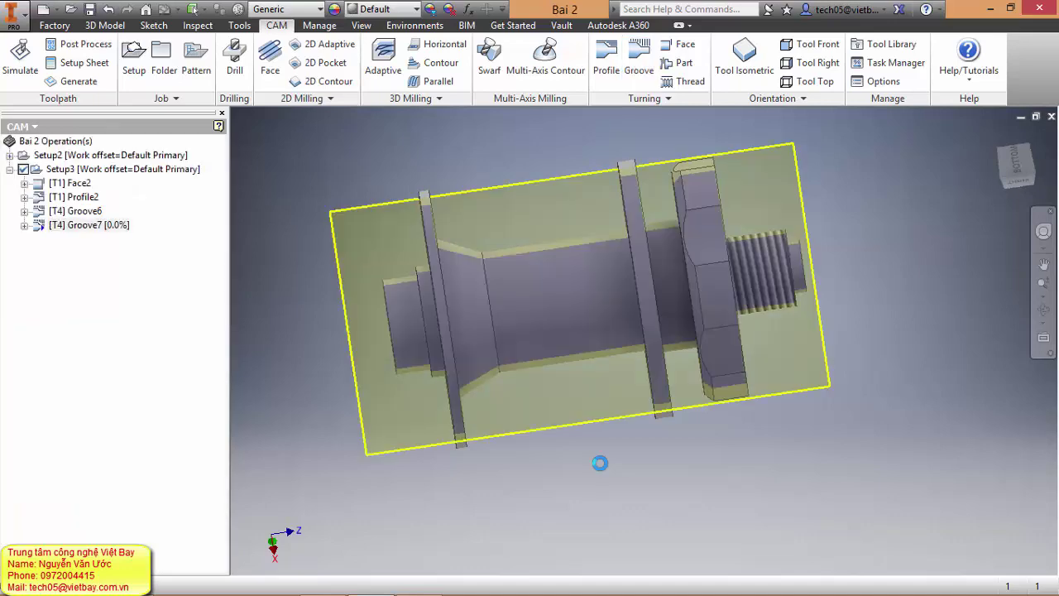
Inspect the second groove's toolpath along the cylinder and cone between the two flanges.
{"action": "mouse_move", "coordinate": [697, 482]}
{"action": "middle_mouse_down", "text": "shift"}
{"action": "mouse_move", "coordinate": [723, 494]}
{"action": "mouse_move", "coordinate": [699, 494]}
{"action": "middle_mouse_up", "text": "shift"}
{"action": "scroll", "coordinate": [697, 494], "scroll_direction": "up", "scroll_amount": 4}
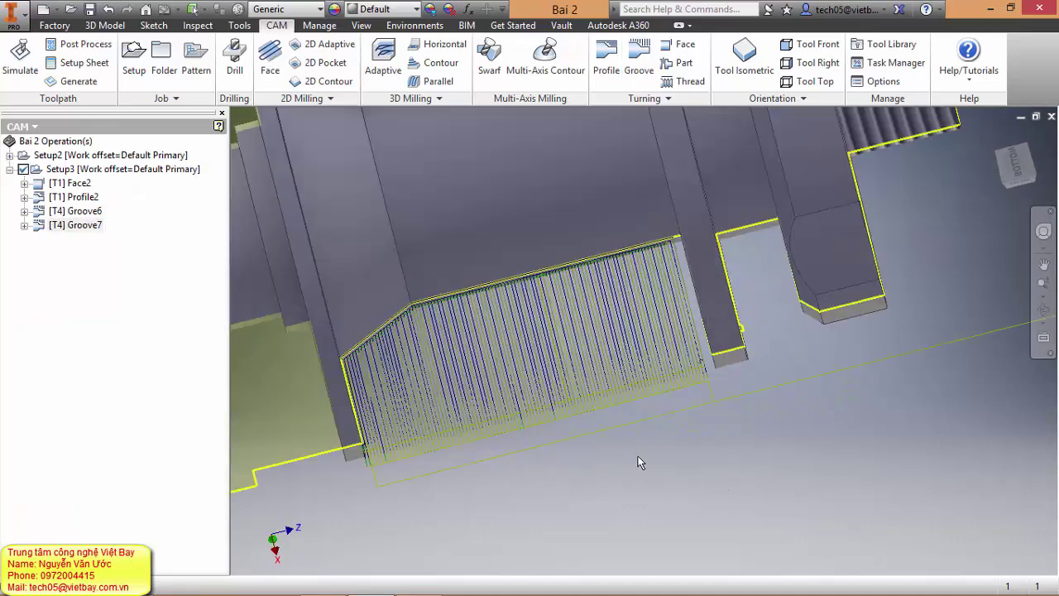
{"action": "left_click", "coordinate": [1023, 167]}
{"action": "scroll", "coordinate": [660, 367], "scroll_direction": "up", "scroll_amount": 4}
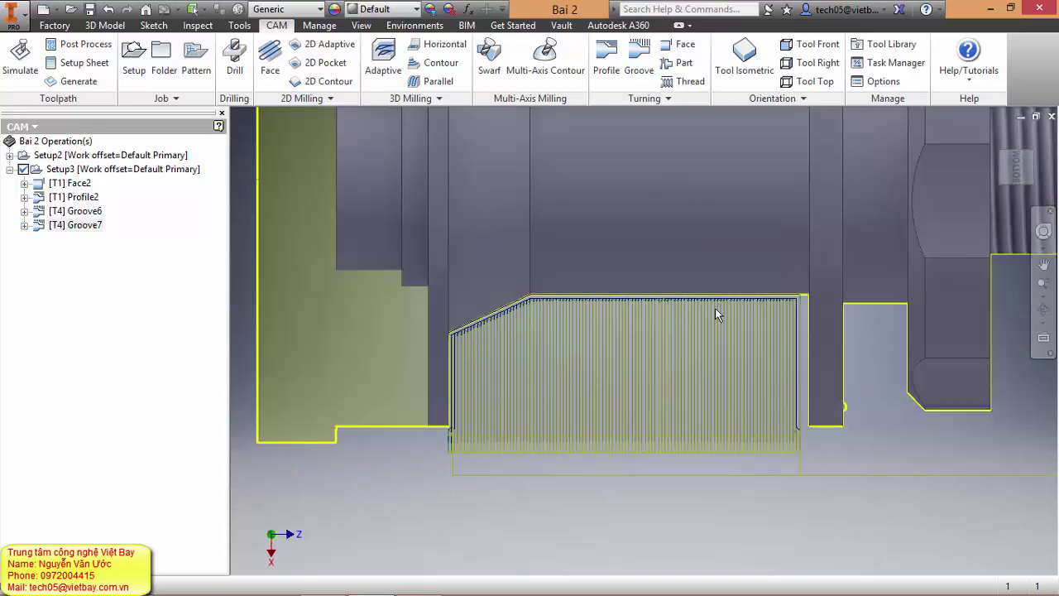
{"action": "scroll", "coordinate": [803, 318], "scroll_direction": "down", "scroll_amount": 5}
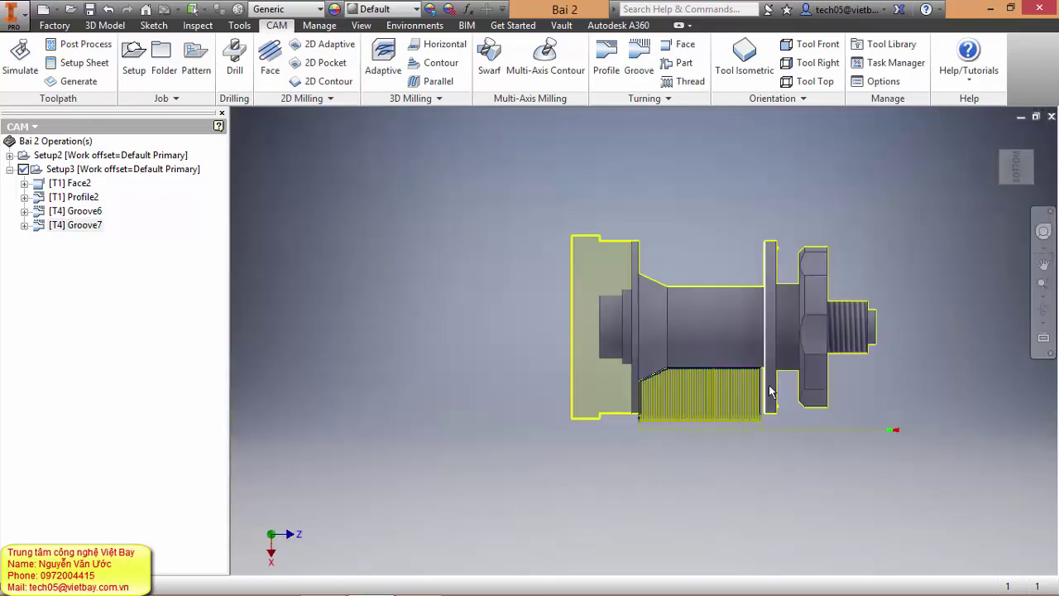
{"action": "middle_click_drag", "start_coordinate": [802, 323], "coordinate": [821, 357], "text": "shift"}
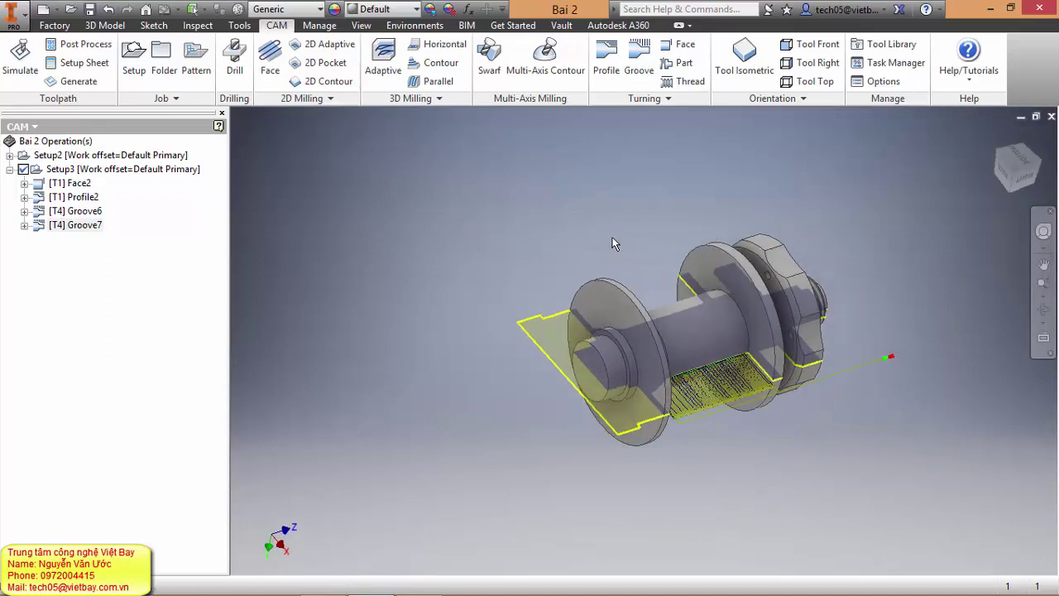
Add a third groove operation confined to the stub between the unthreaded shaft end and the adjacent thin flange.
{"action": "left_click", "coordinate": [638, 73]}
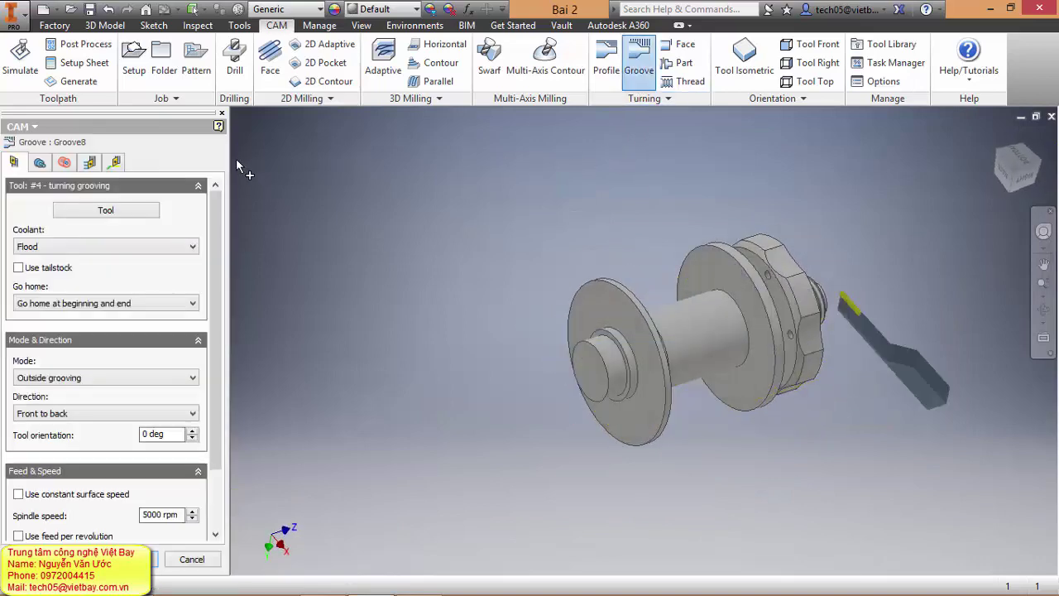
{"action": "scroll", "coordinate": [686, 435], "scroll_direction": "up", "scroll_amount": 4}
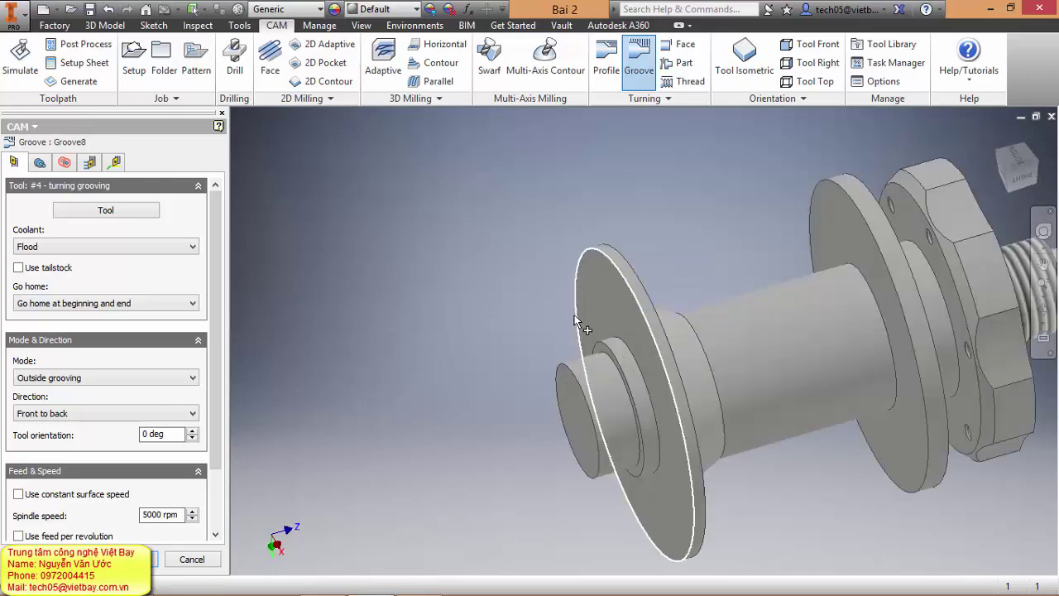
{"action": "left_click", "coordinate": [586, 392]}
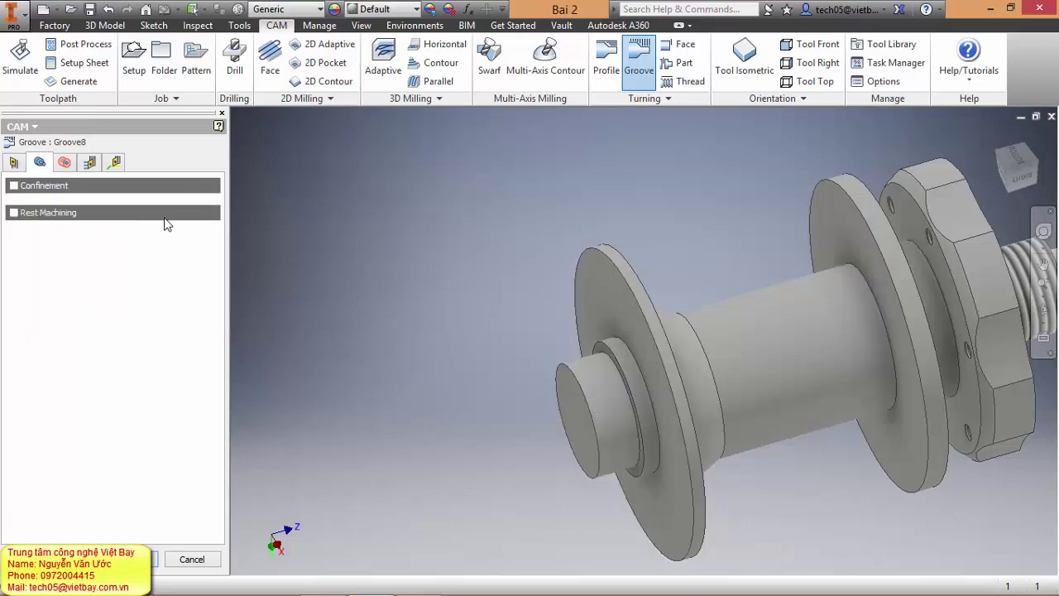
{"action": "left_click", "coordinate": [13, 185]}
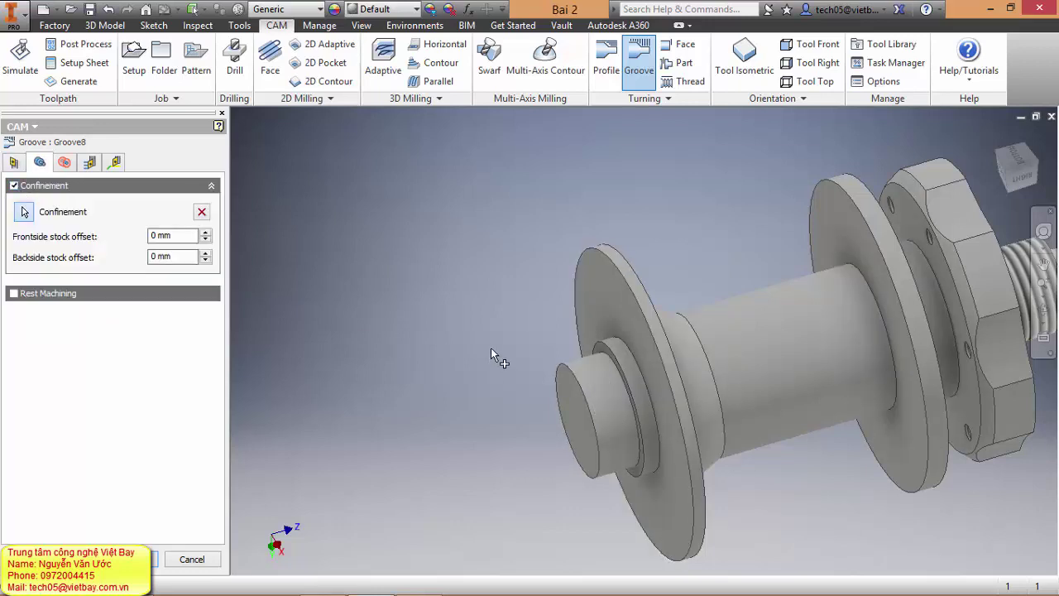
{"action": "left_click", "coordinate": [572, 374]}
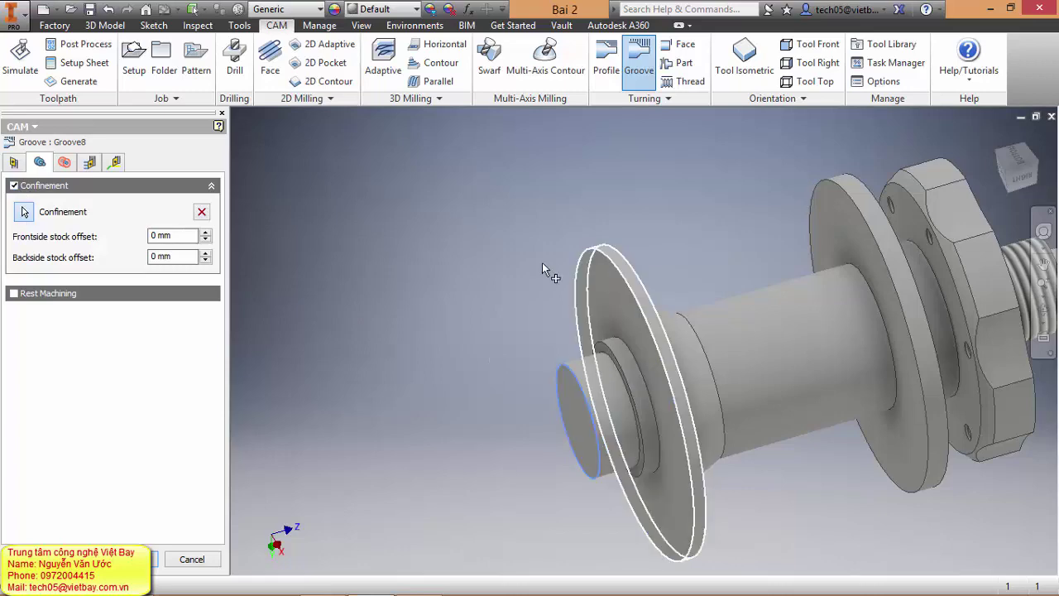
Review the third groove's radii, passes and linking settings without changing them, and generate its toolpath.
{"action": "left_click", "coordinate": [65, 163]}
{"action": "left_click", "coordinate": [89, 163]}
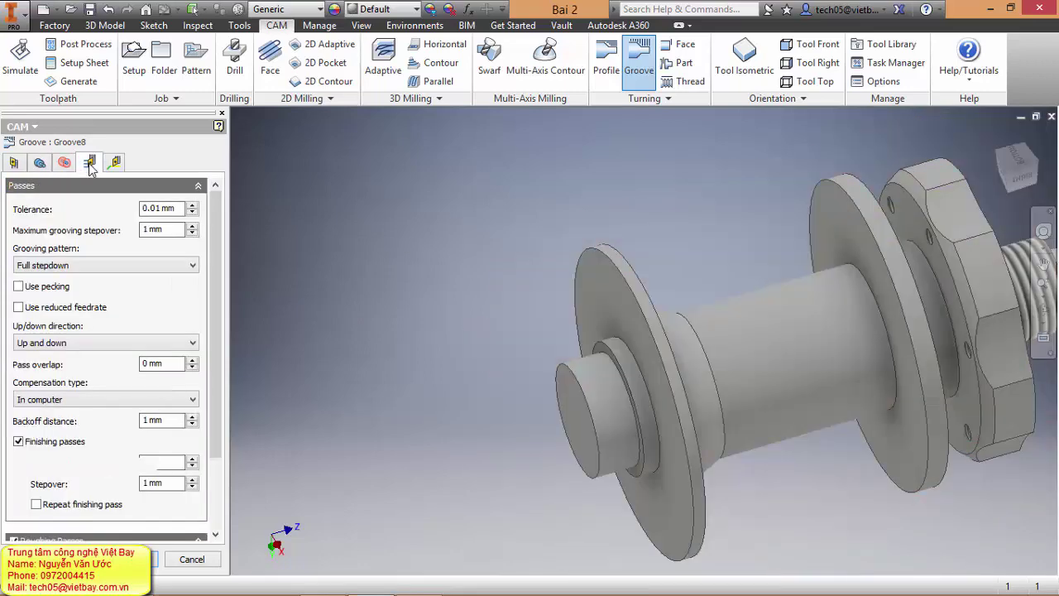
{"action": "left_click", "coordinate": [114, 163]}
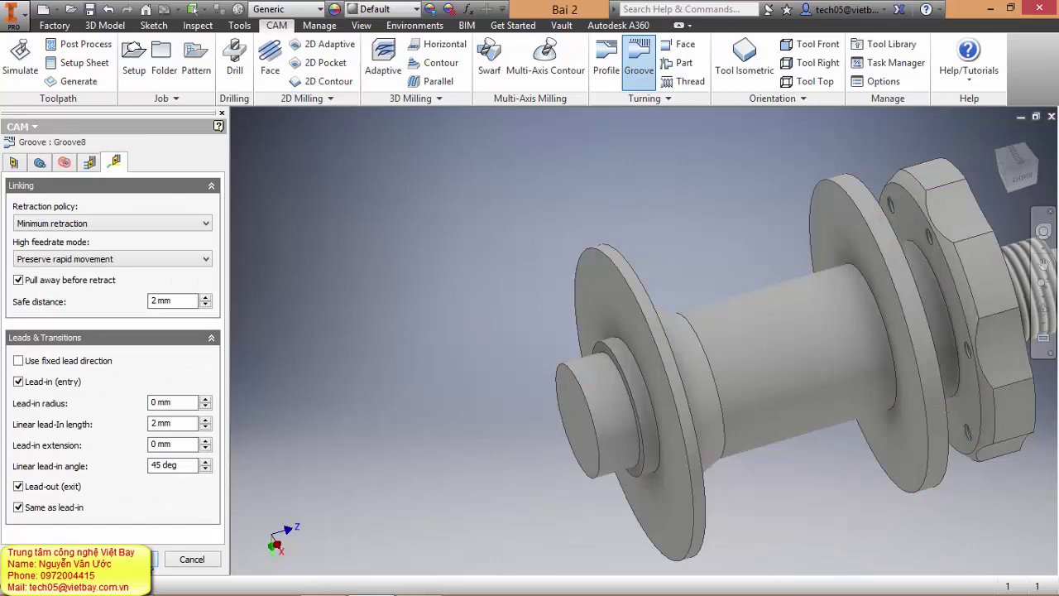
{"action": "left_click", "coordinate": [132, 559]}
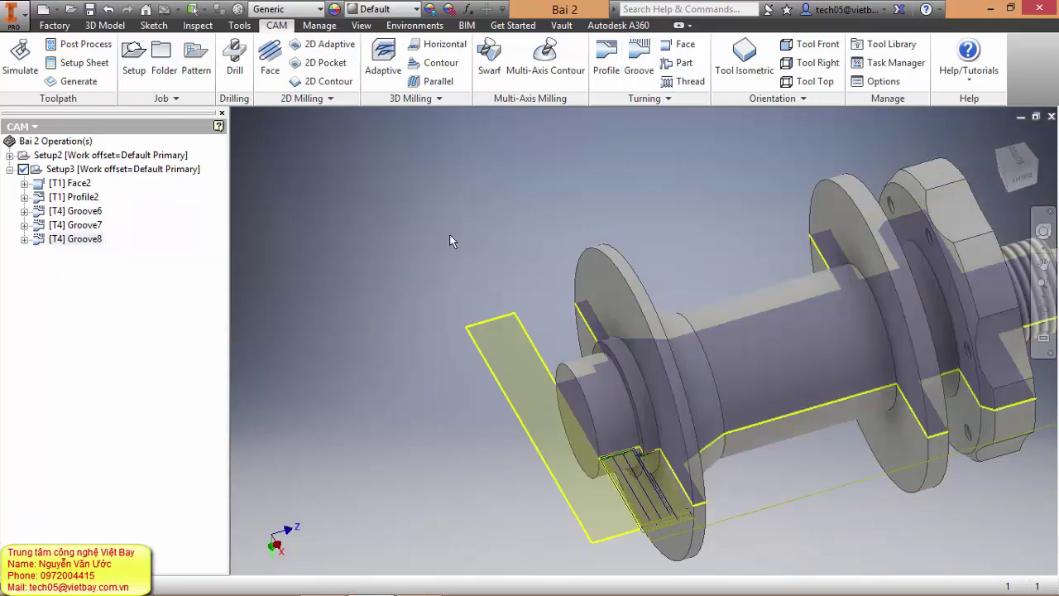
Simulate all Setup3 operations including the third groove at maximum playback speed, inspect the turned stock from the side, and close the simulation.
{"action": "scroll", "coordinate": [449, 240], "scroll_direction": "down", "scroll_amount": 5}
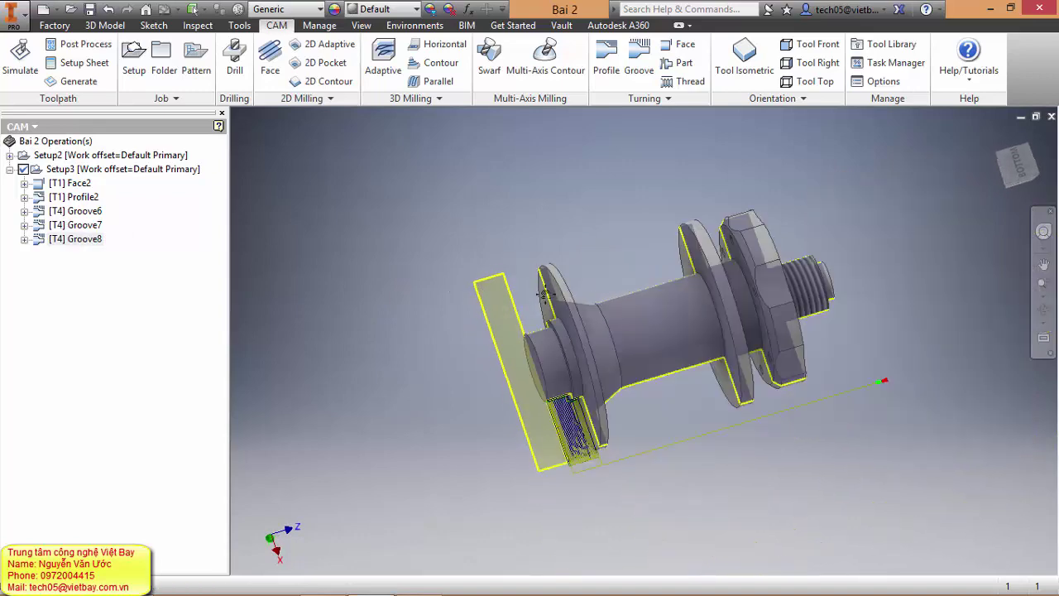
{"action": "mouse_move", "coordinate": [545, 294]}
{"action": "middle_mouse_down", "text": "shift"}
{"action": "mouse_move", "coordinate": [567, 314]}
{"action": "mouse_move", "coordinate": [560, 256]}
{"action": "mouse_move", "coordinate": [584, 266]}
{"action": "mouse_move", "coordinate": [516, 256]}
{"action": "mouse_move", "coordinate": [539, 282]}
{"action": "middle_mouse_up", "text": "shift"}
{"action": "left_click", "coordinate": [1019, 166]}
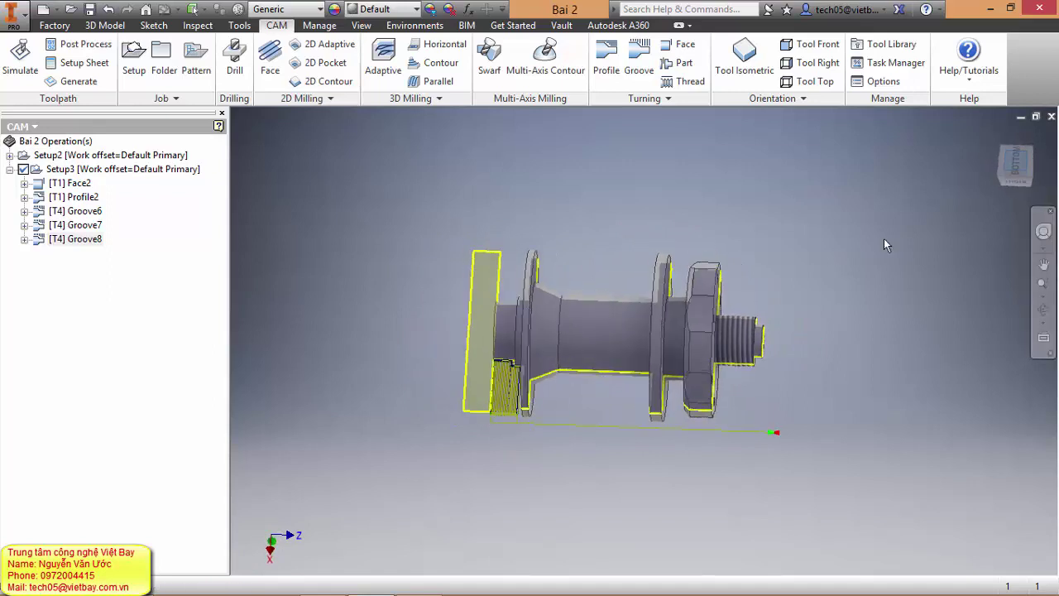
{"action": "left_click", "coordinate": [1029, 163]}
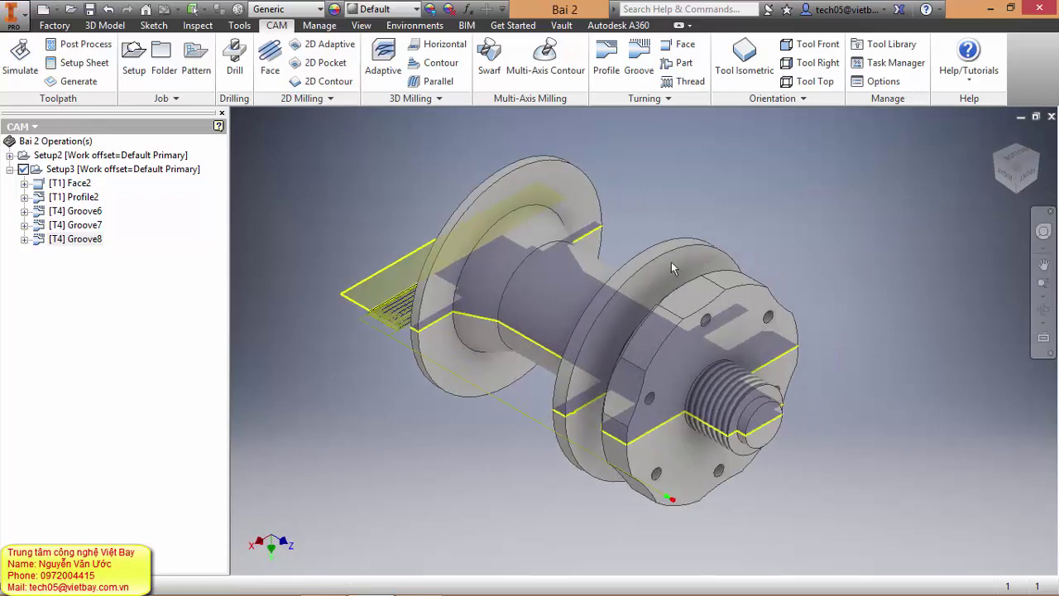
{"action": "right_click", "coordinate": [77, 169]}
{"action": "left_click", "coordinate": [130, 286]}
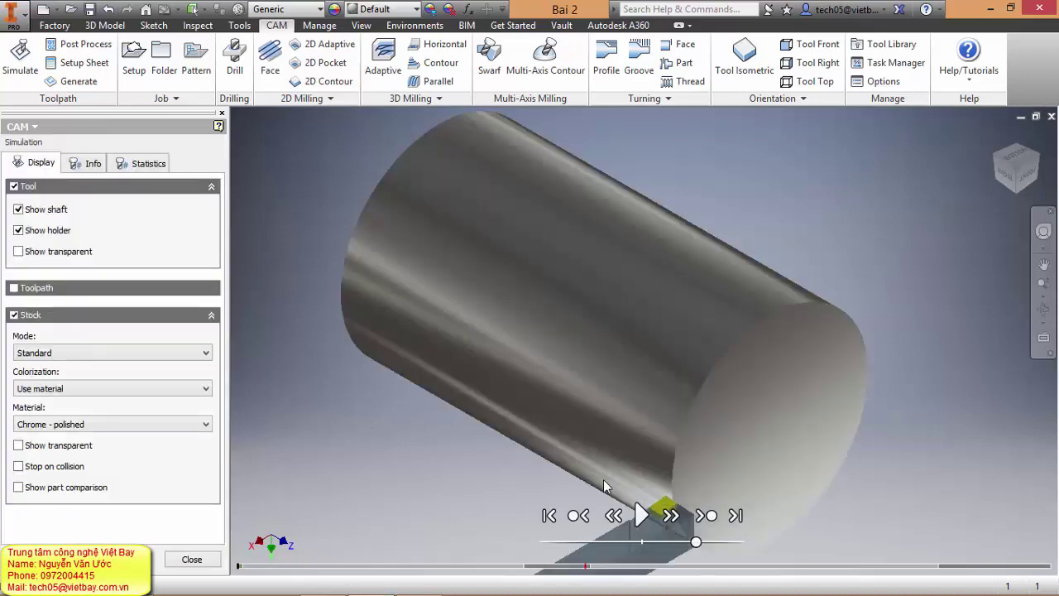
{"action": "left_click", "coordinate": [639, 513]}
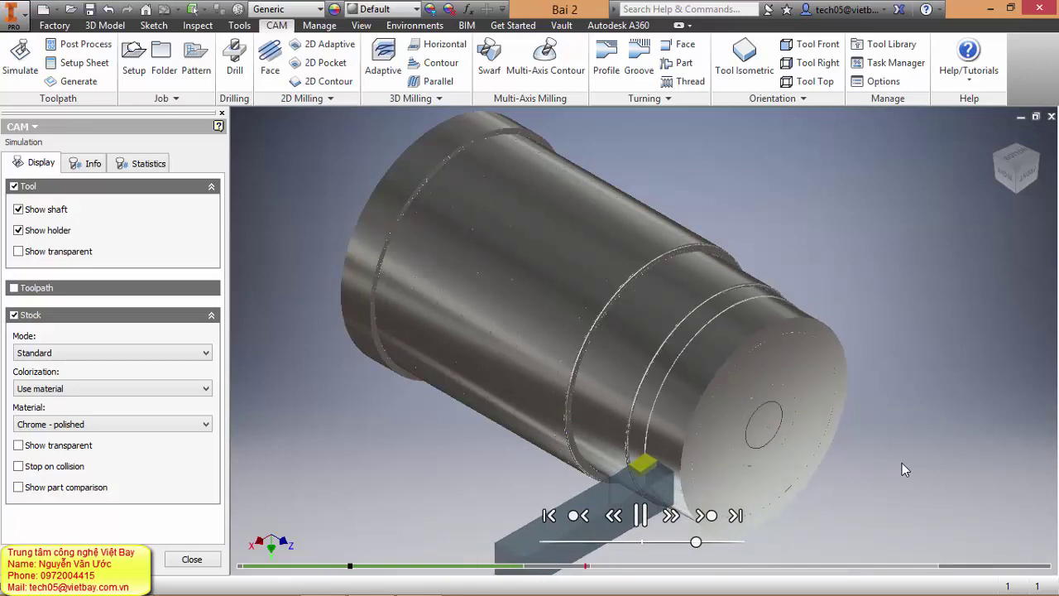
{"action": "left_click_drag", "start_coordinate": [695, 541], "coordinate": [747, 542]}
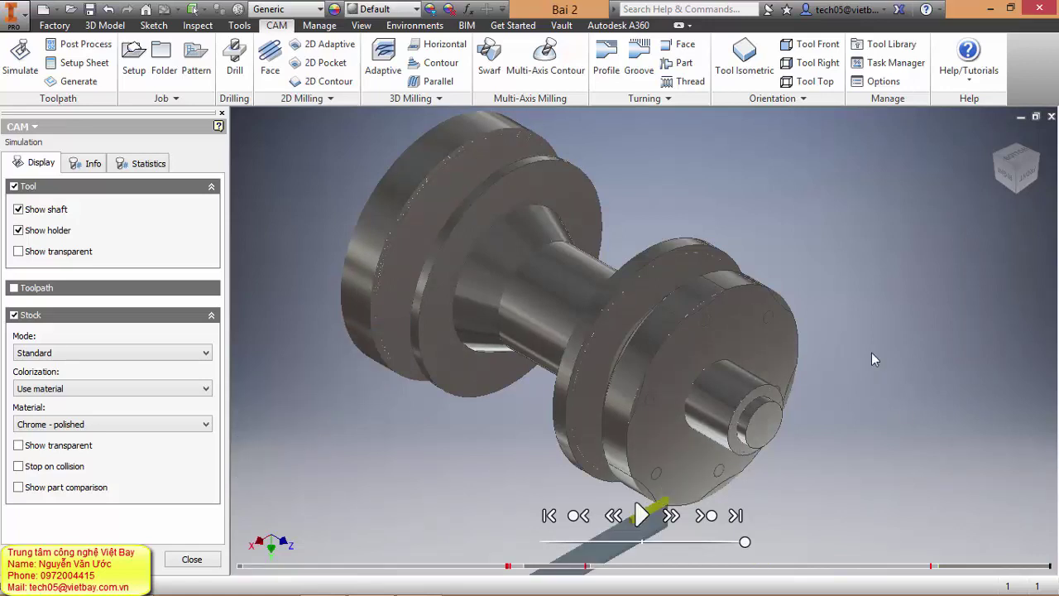
{"action": "left_click_drag", "start_coordinate": [867, 325], "coordinate": [952, 297]}
{"action": "middle_click_drag", "start_coordinate": [885, 369], "coordinate": [870, 374]}
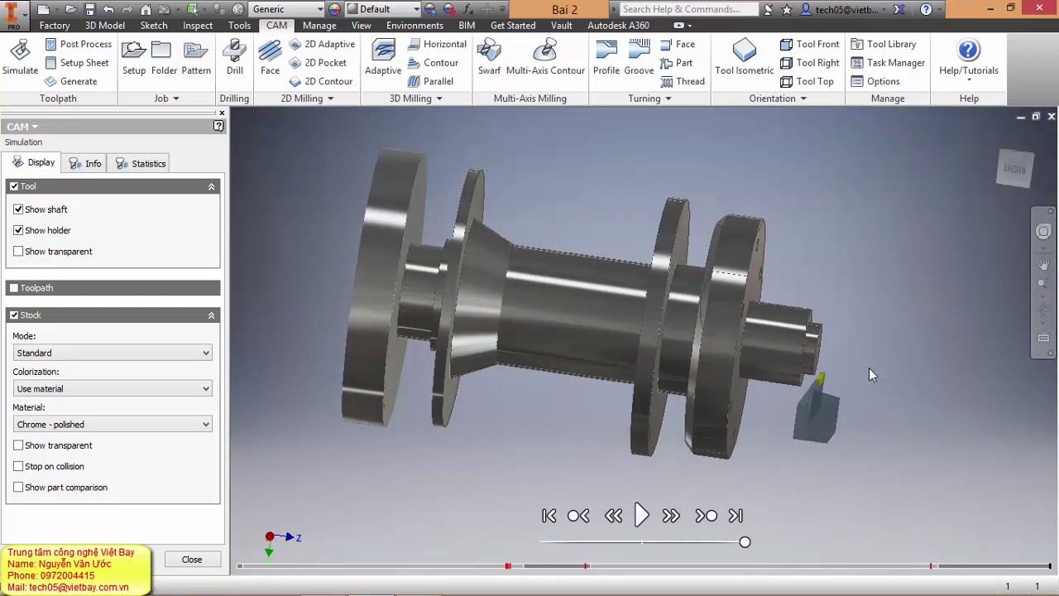
{"action": "left_click", "coordinate": [213, 565]}
Examine the part's scalloped flange, its holes and the threaded end from several angles.
{"action": "left_click_drag", "start_coordinate": [756, 440], "coordinate": [827, 463]}
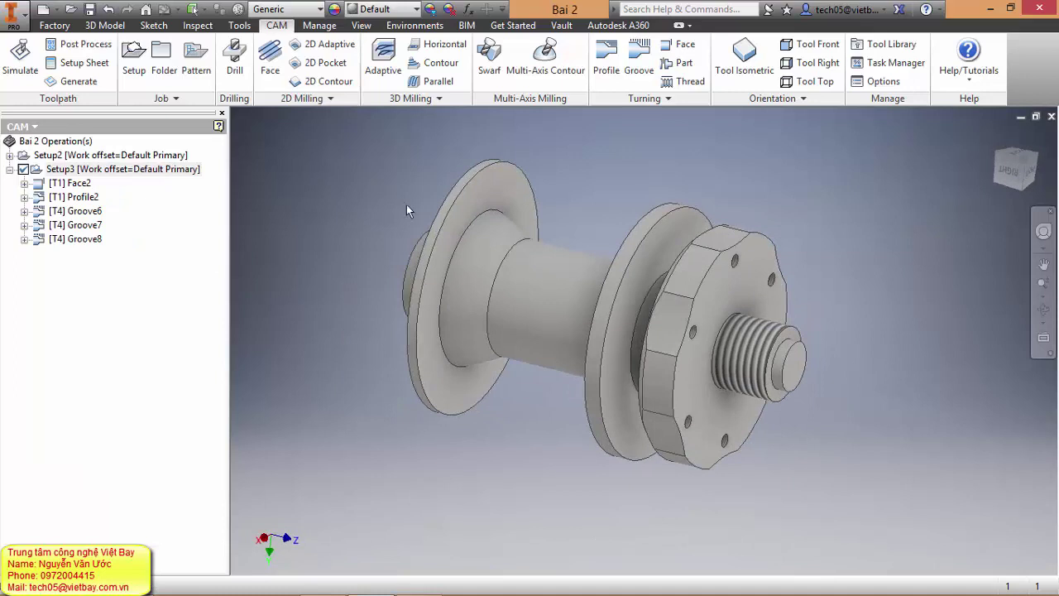
{"action": "left_click_drag", "start_coordinate": [357, 232], "coordinate": [706, 278]}
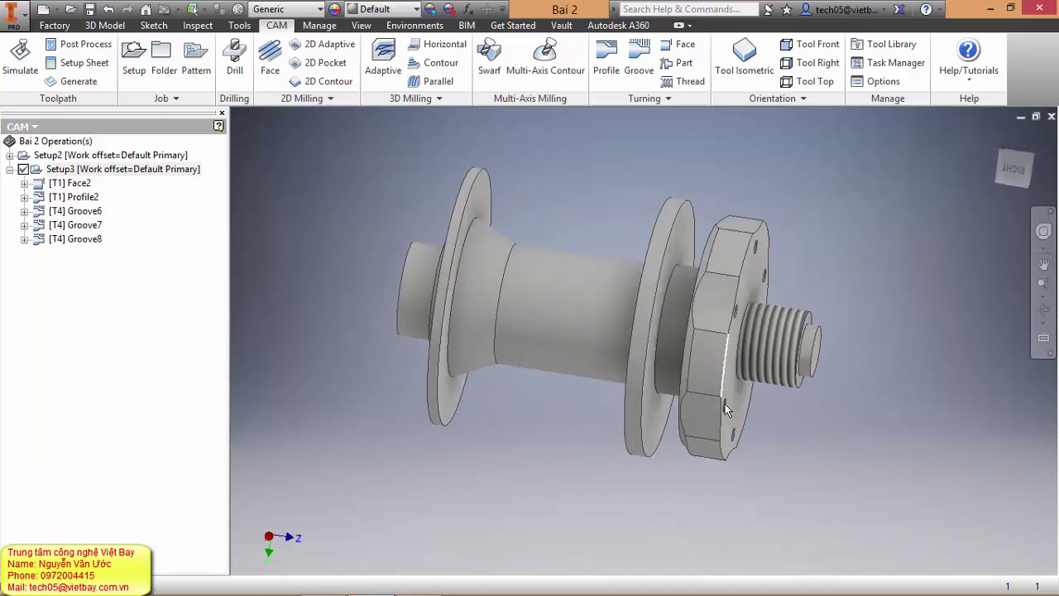
{"action": "left_click_drag", "start_coordinate": [804, 195], "coordinate": [689, 218]}
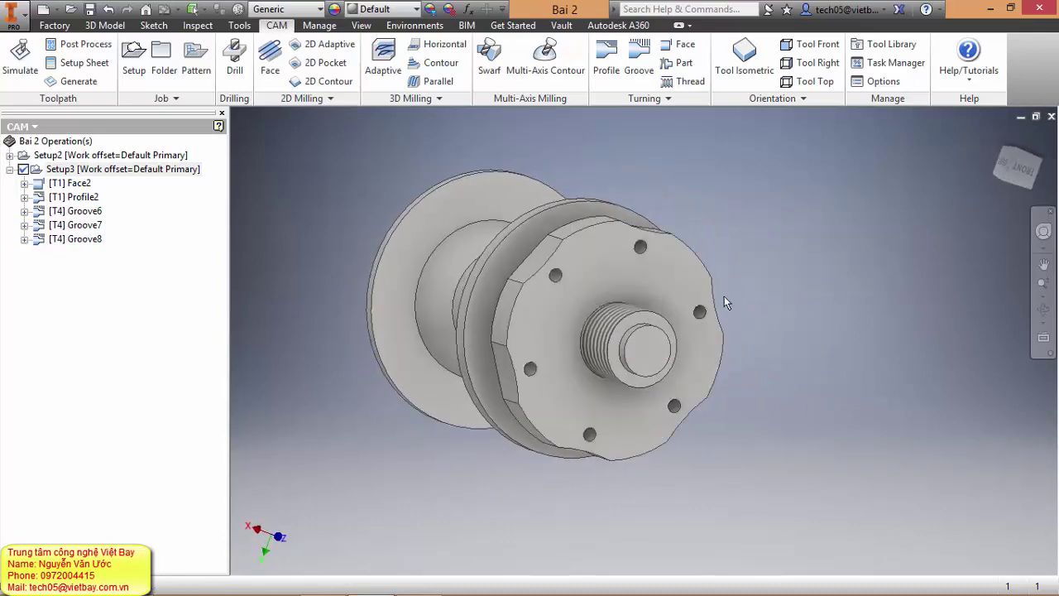
{"action": "left_click_drag", "start_coordinate": [725, 300], "coordinate": [786, 294]}
{"action": "scroll", "coordinate": [716, 248], "scroll_direction": "down", "scroll_amount": 3}
{"action": "scroll", "coordinate": [799, 232], "scroll_direction": "up", "scroll_amount": 4}
{"action": "left_click_drag", "start_coordinate": [799, 231], "coordinate": [835, 262]}
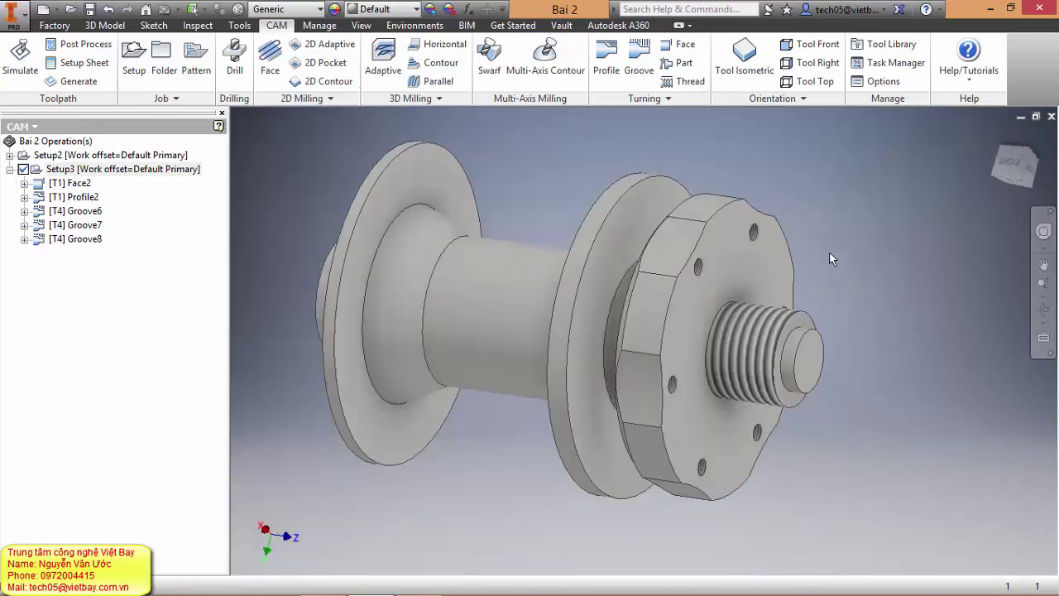
{"action": "scroll", "coordinate": [844, 262], "scroll_direction": "down", "scroll_amount": 4}
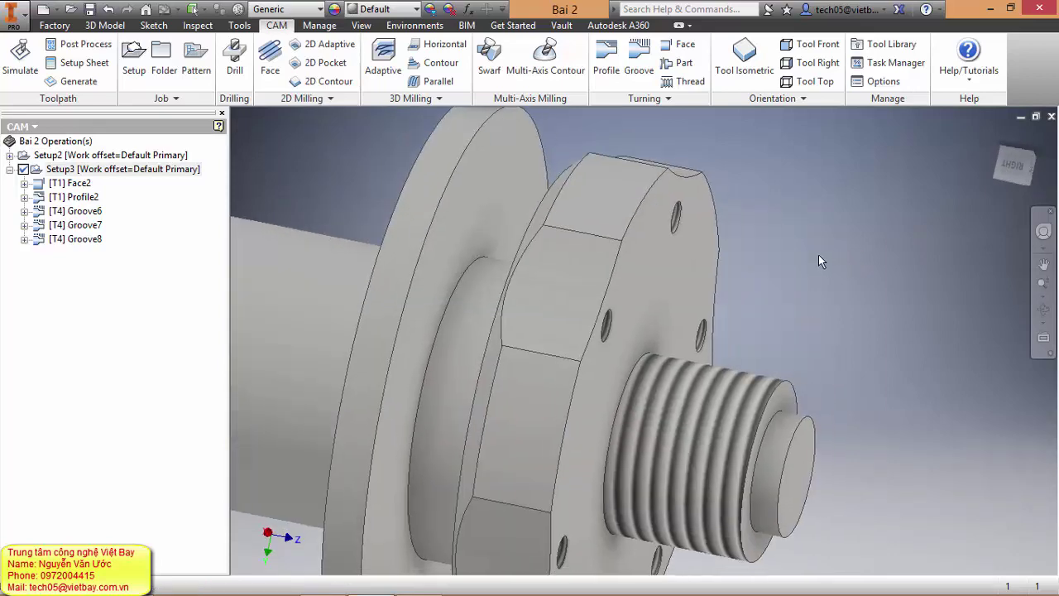
Start a 2D Contour operation and assign the #2 Ø10 mm flat mill from the Demo-01 library as its tool.
{"action": "left_click", "coordinate": [331, 83]}
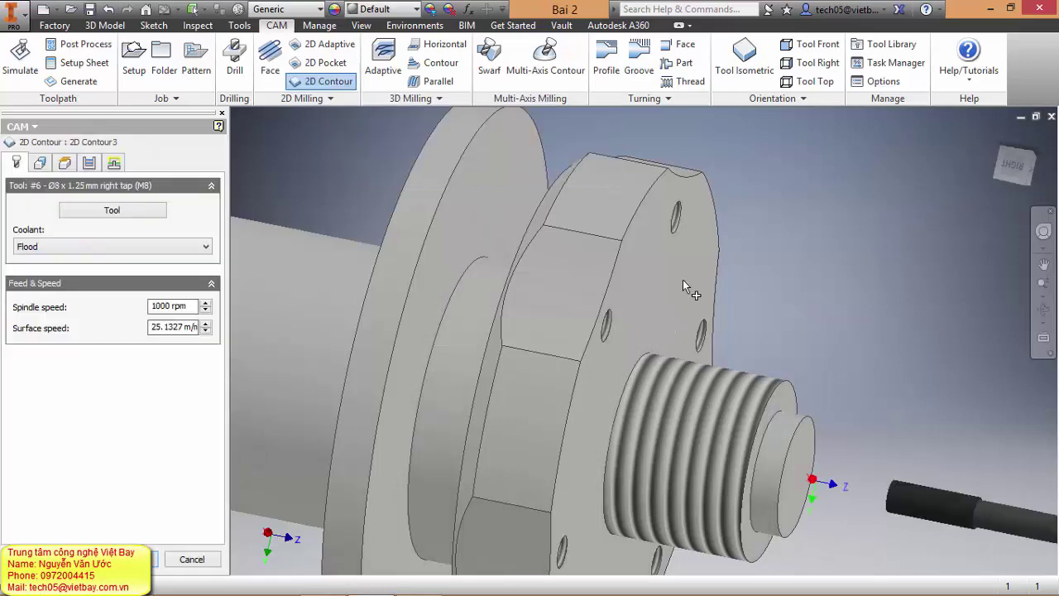
{"action": "left_click", "coordinate": [114, 210]}
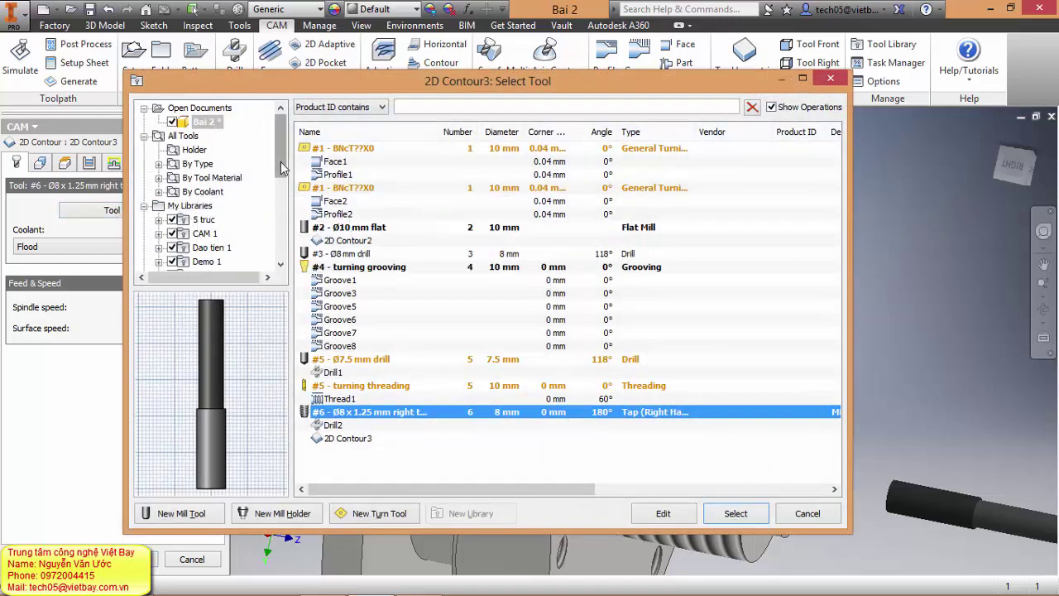
{"action": "left_click_drag", "start_coordinate": [282, 168], "coordinate": [281, 199]}
{"action": "left_click", "coordinate": [218, 193]}
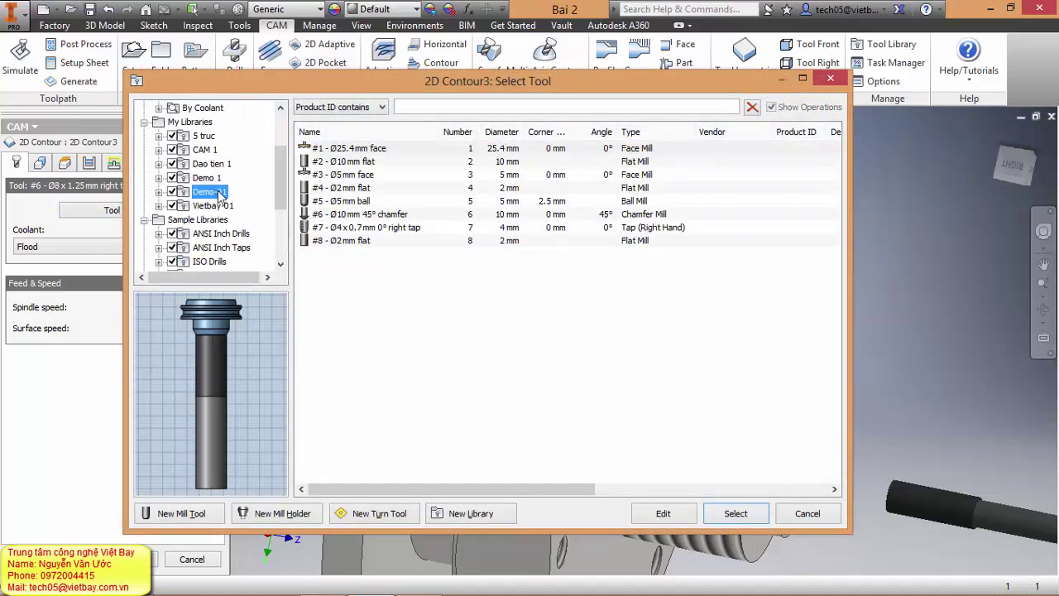
{"action": "left_click", "coordinate": [370, 163]}
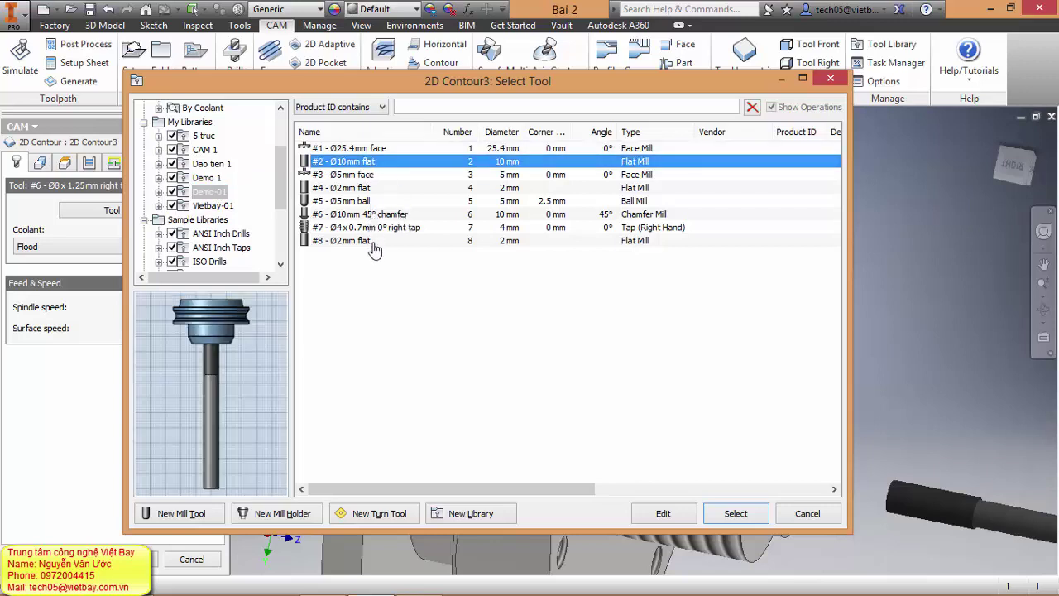
{"action": "left_click", "coordinate": [735, 513]}
Pick the scalloped flange's outer edge on the threaded side as the machining contour.
{"action": "middle_click_drag", "start_coordinate": [848, 328], "coordinate": [839, 359], "text": "shift"}
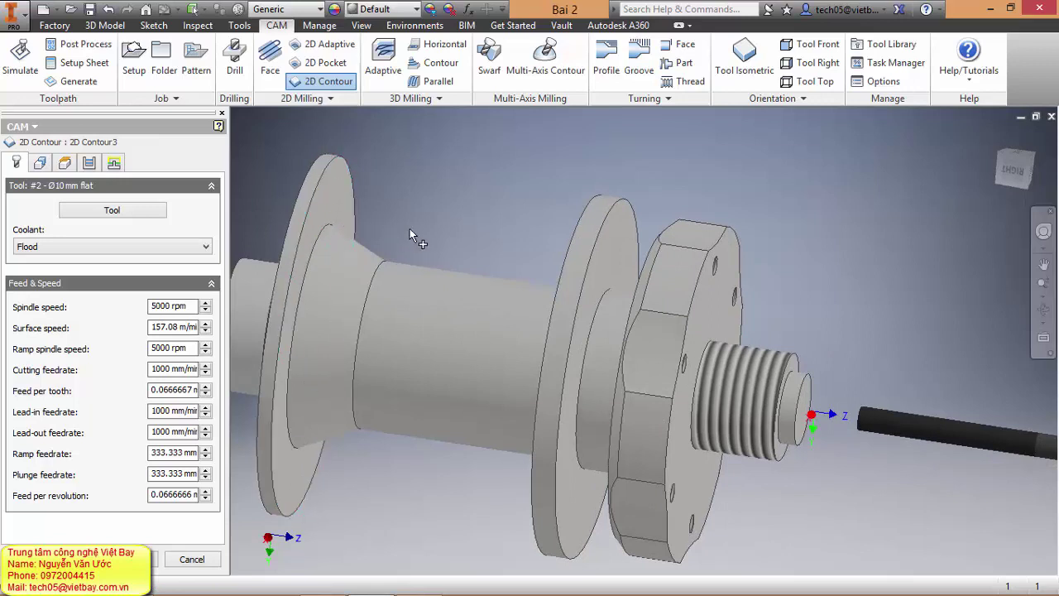
{"action": "left_click", "coordinate": [328, 226]}
{"action": "left_click", "coordinate": [718, 241]}
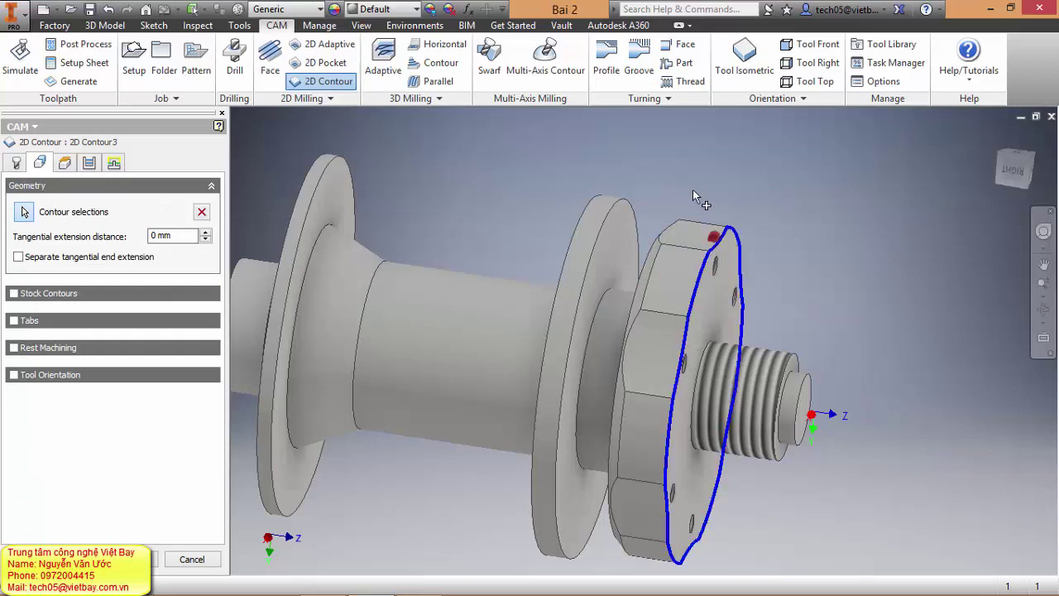
Set the contour's bottom height to Selection and reference the scalloped flange's back face, facing the thin flange.
{"action": "left_click", "coordinate": [64, 163]}
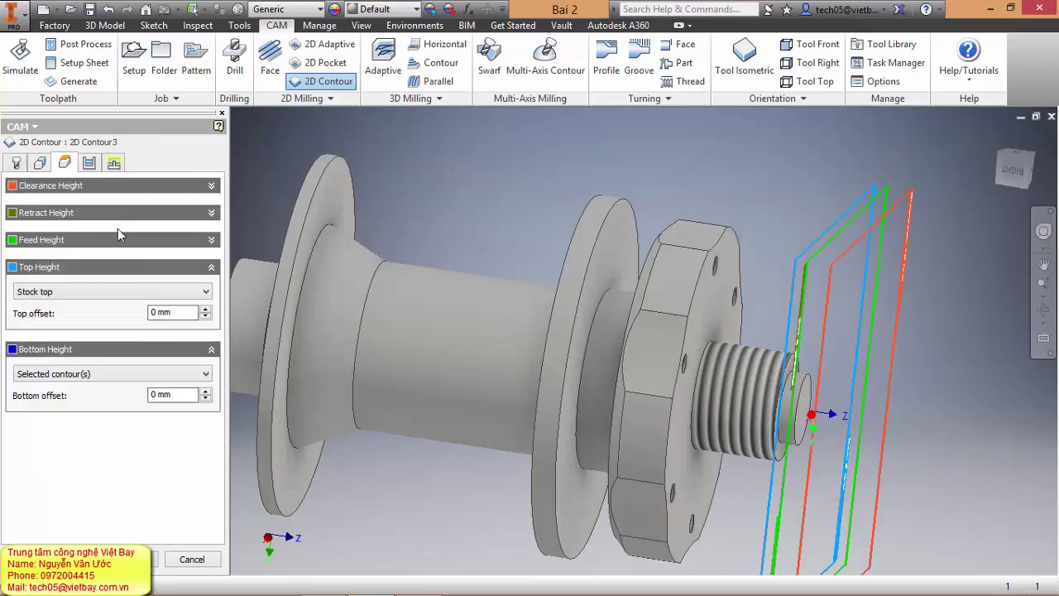
{"action": "left_click", "coordinate": [81, 373]}
{"action": "left_click", "coordinate": [80, 484]}
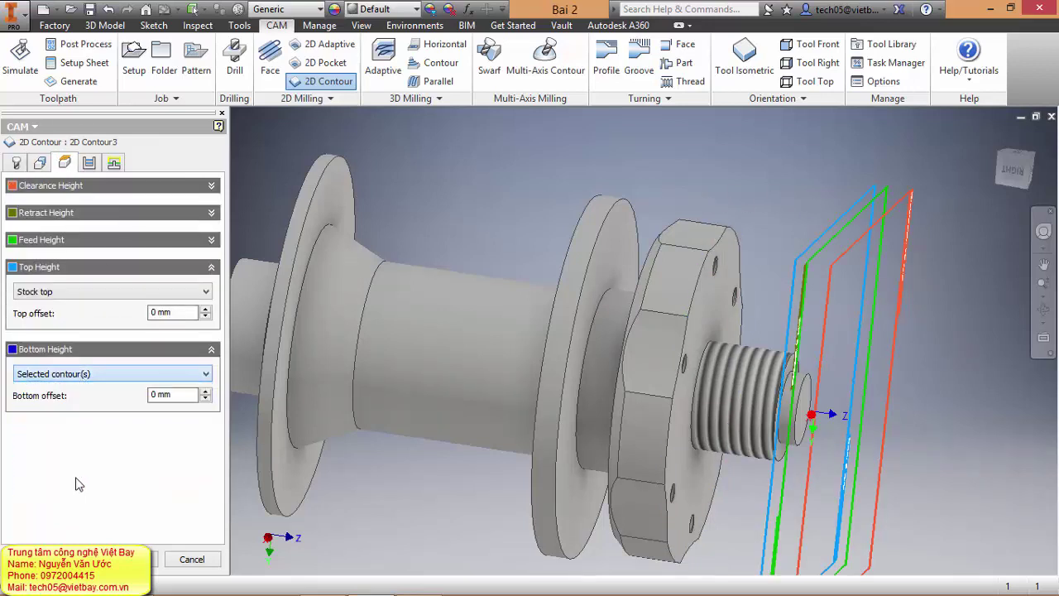
{"action": "left_click", "coordinate": [667, 236]}
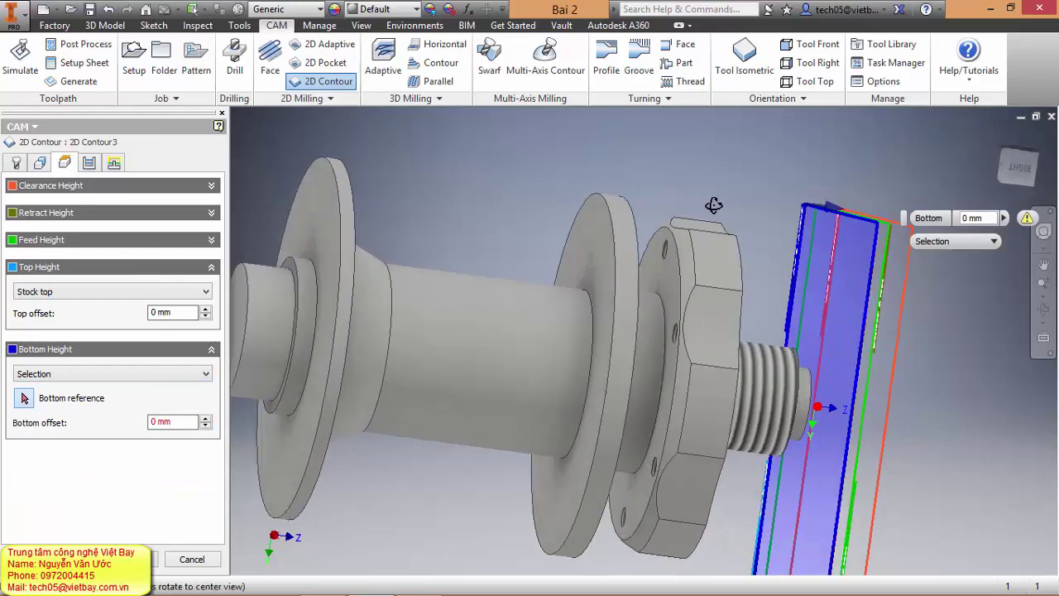
{"action": "left_click_drag", "start_coordinate": [711, 170], "coordinate": [684, 179]}
{"action": "key", "text": "Escape"}
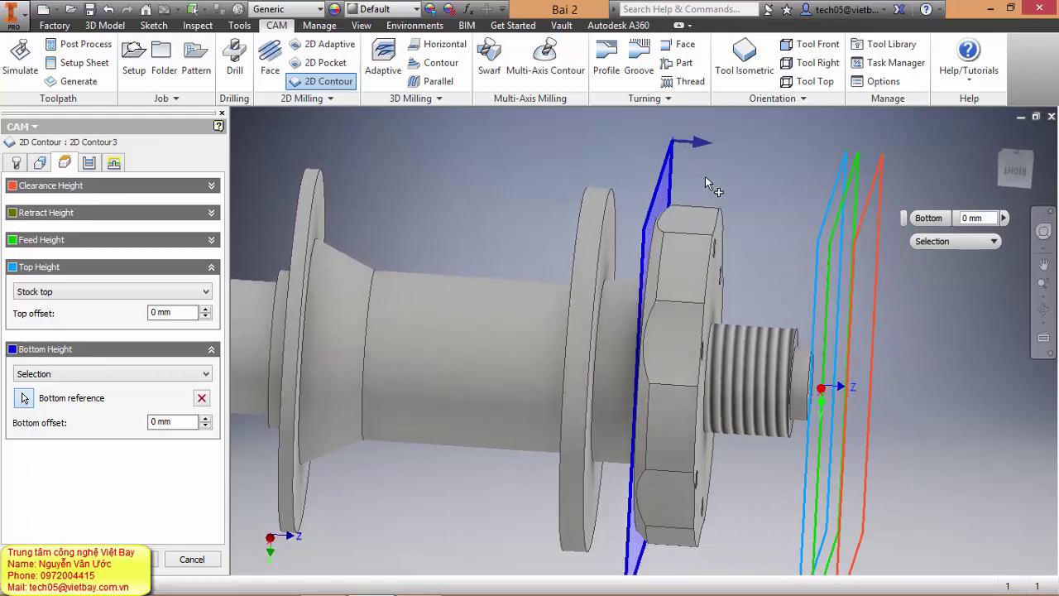
{"action": "key", "text": "F5"}
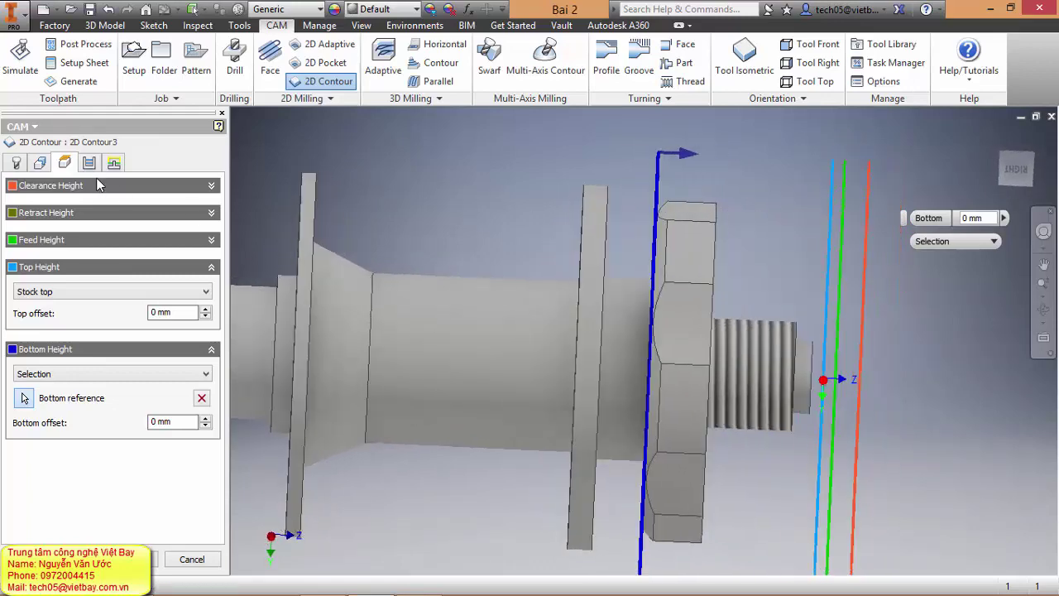
Review the contour's passes and linking settings, generate the 2D Contour, and inspect its toolpath around the scalloped flange.
{"action": "left_click", "coordinate": [90, 164]}
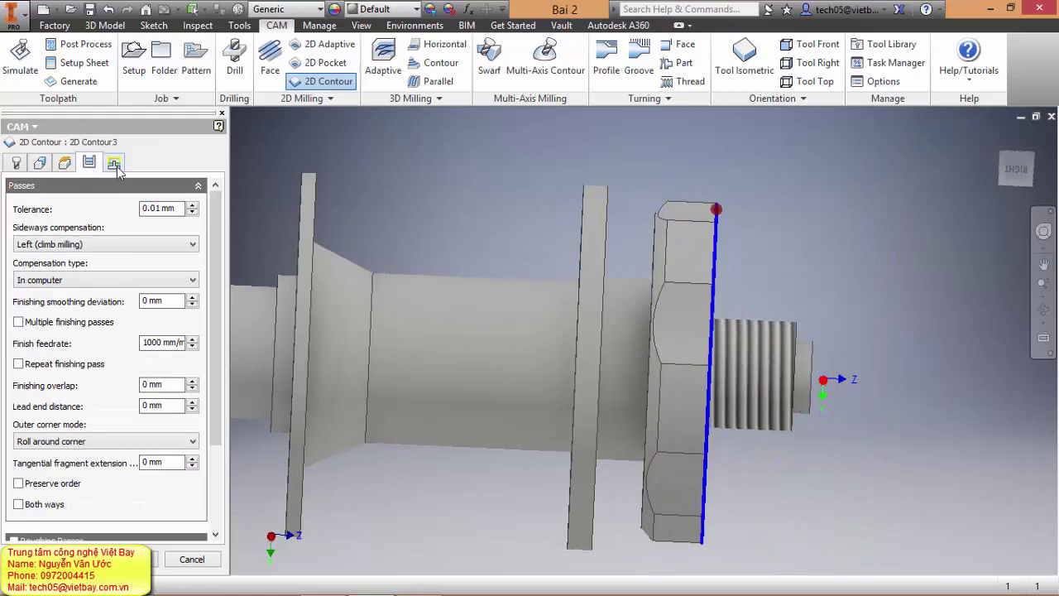
{"action": "left_click", "coordinate": [153, 210]}
{"action": "left_click_drag", "start_coordinate": [219, 342], "coordinate": [222, 430]}
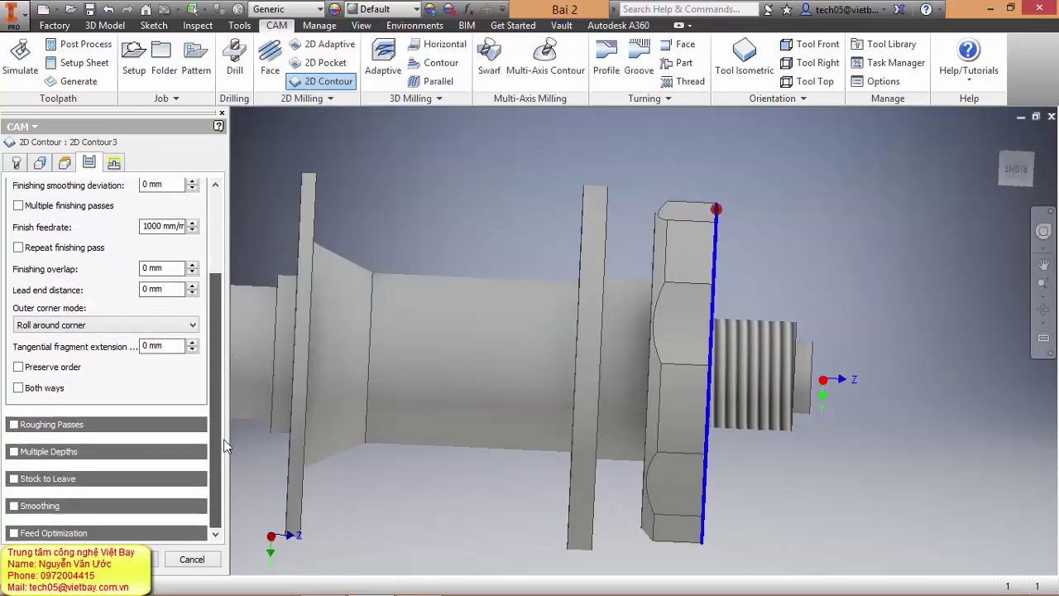
{"action": "left_click", "coordinate": [113, 163]}
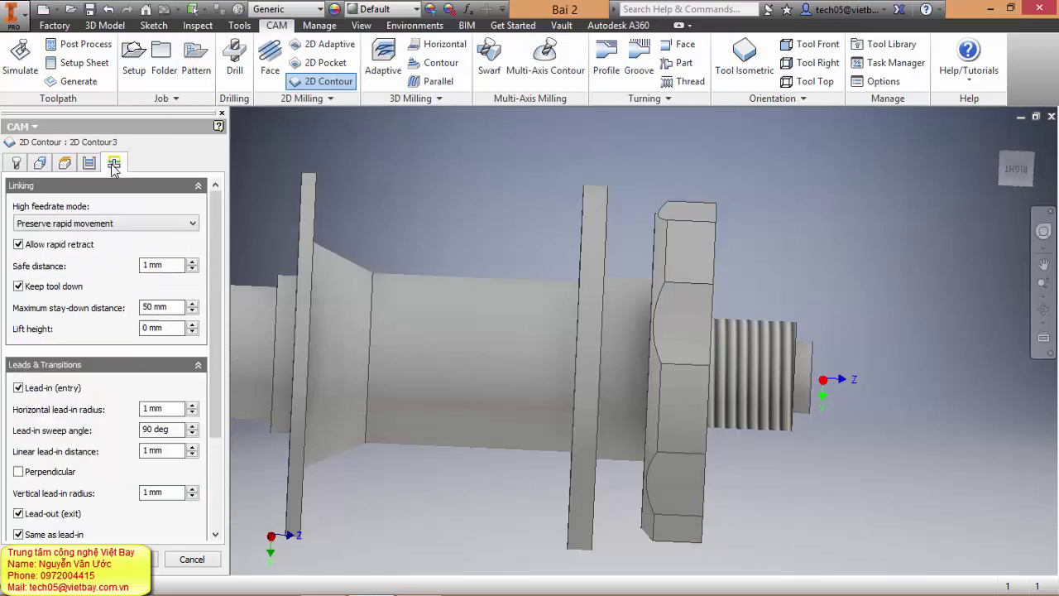
{"action": "scroll", "coordinate": [108, 397], "scroll_direction": "down", "scroll_amount": 3}
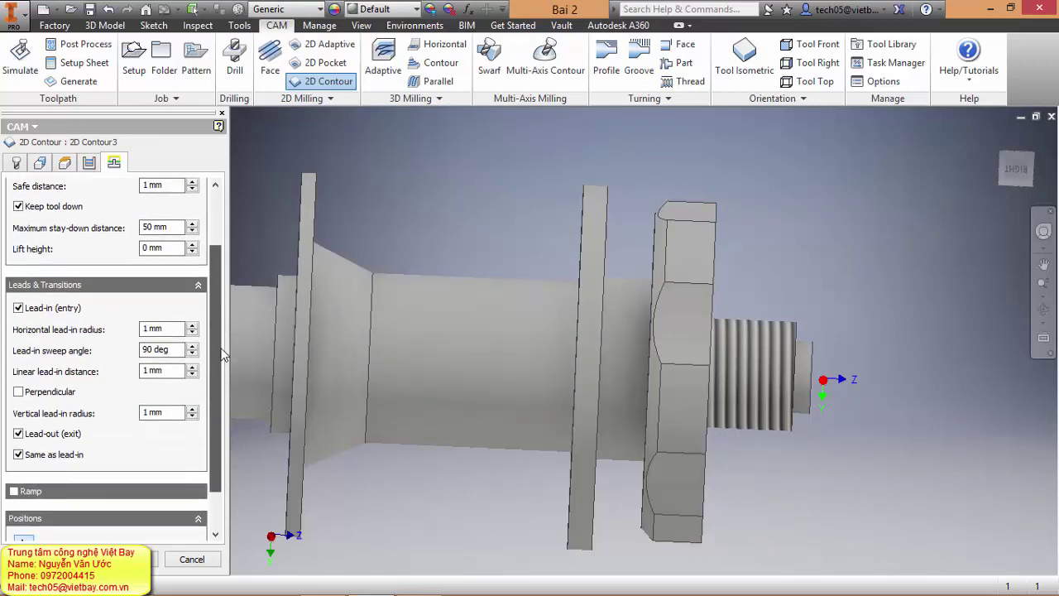
{"action": "left_click", "coordinate": [140, 560]}
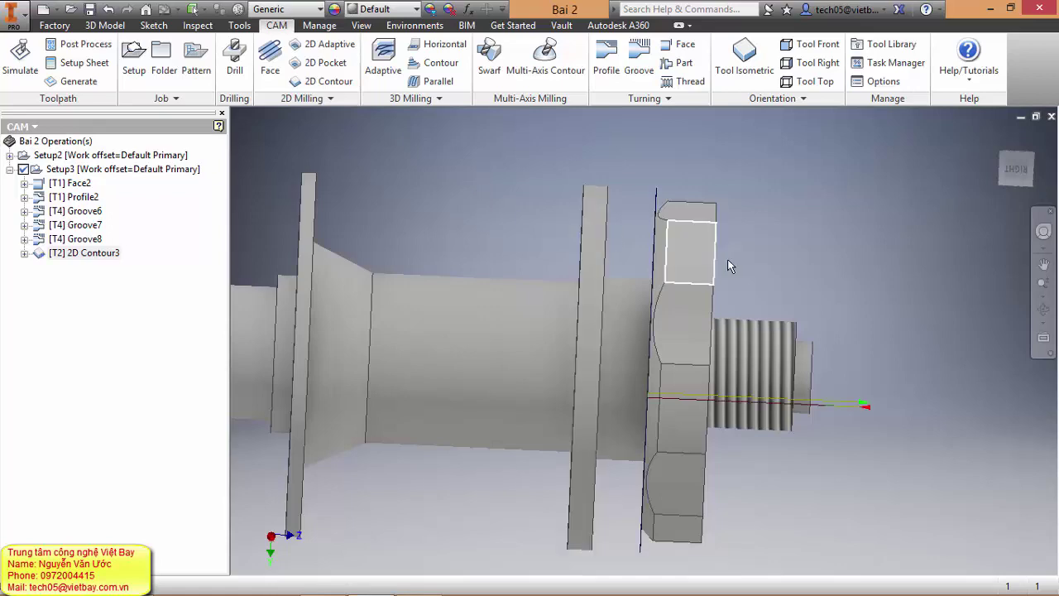
{"action": "middle_click_drag", "start_coordinate": [727, 259], "coordinate": [717, 227], "text": "shift"}
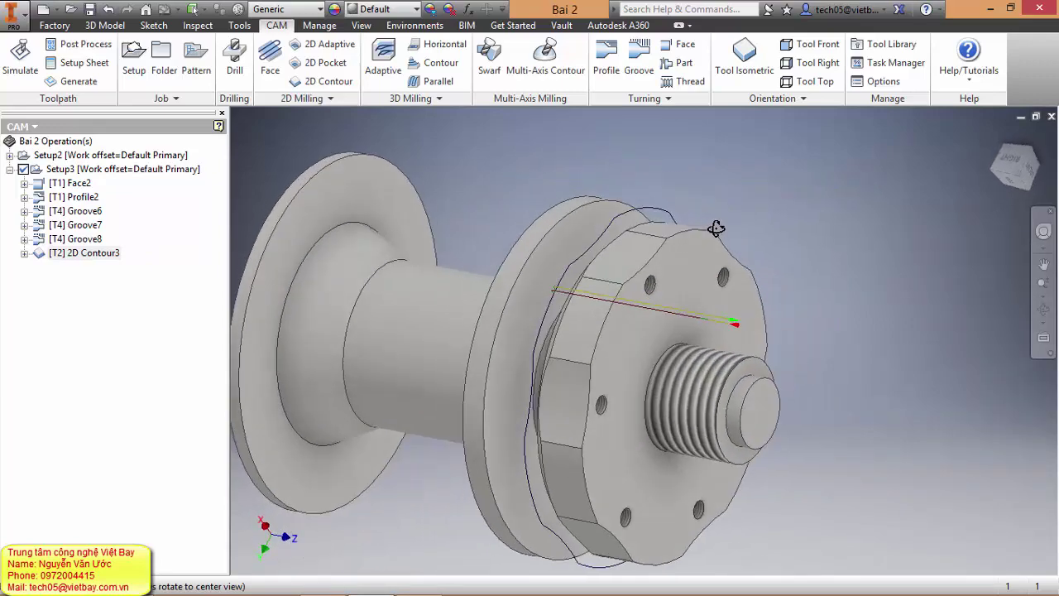
{"action": "scroll", "coordinate": [717, 225], "scroll_direction": "down", "scroll_amount": 5}
{"action": "scroll", "coordinate": [817, 248], "scroll_direction": "up", "scroll_amount": 5}
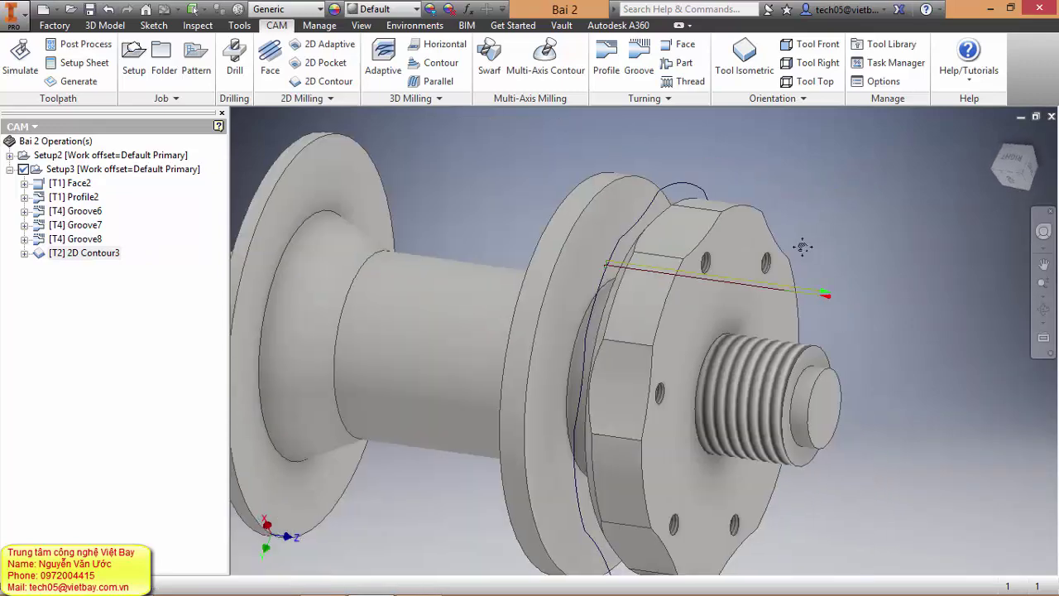
Start a Drill operation and assign the Ø7.5 mm drill from the ISO Drills sample library as its tool.
{"action": "left_click", "coordinate": [235, 58]}
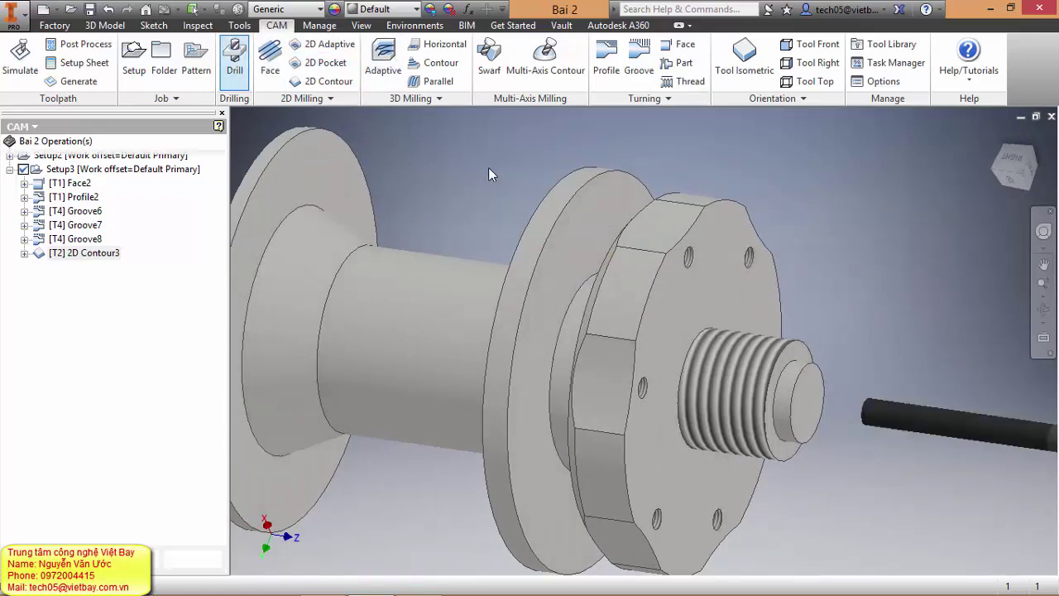
{"action": "left_click", "coordinate": [95, 212]}
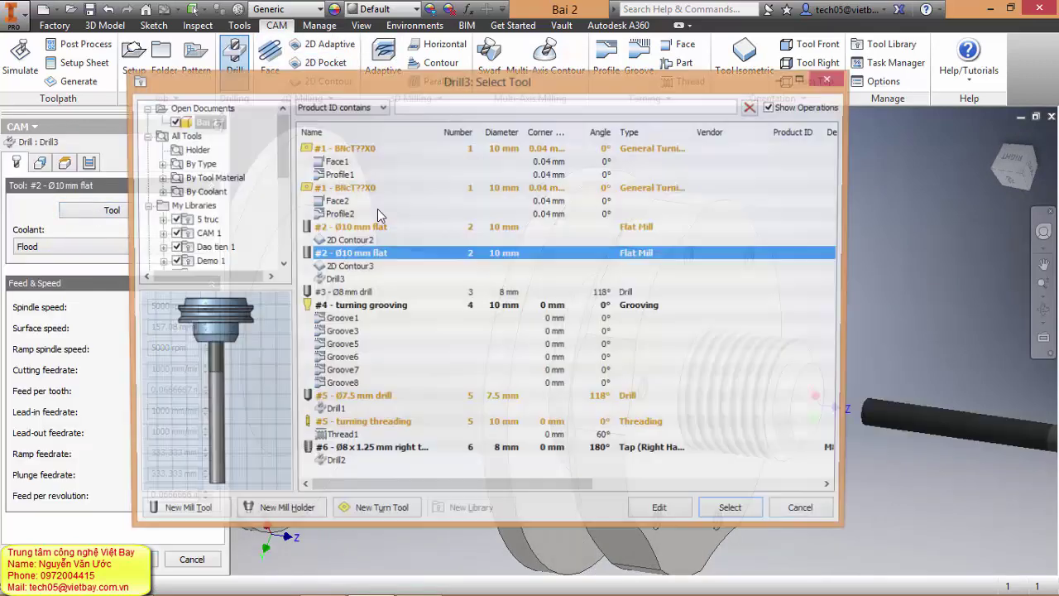
{"action": "scroll", "coordinate": [278, 173], "scroll_direction": "down", "scroll_amount": 2}
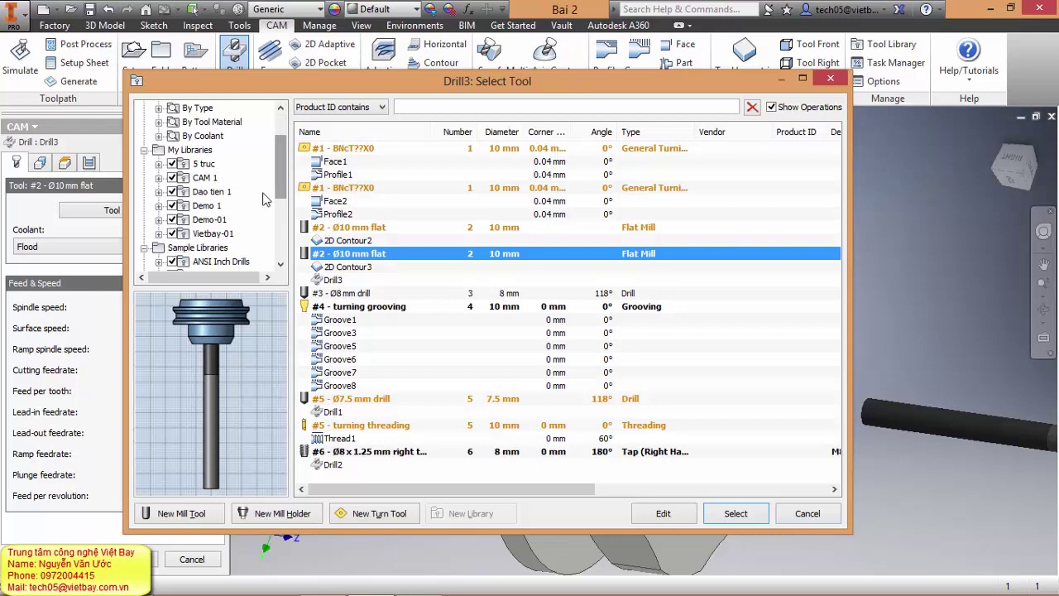
{"action": "left_click", "coordinate": [210, 191]}
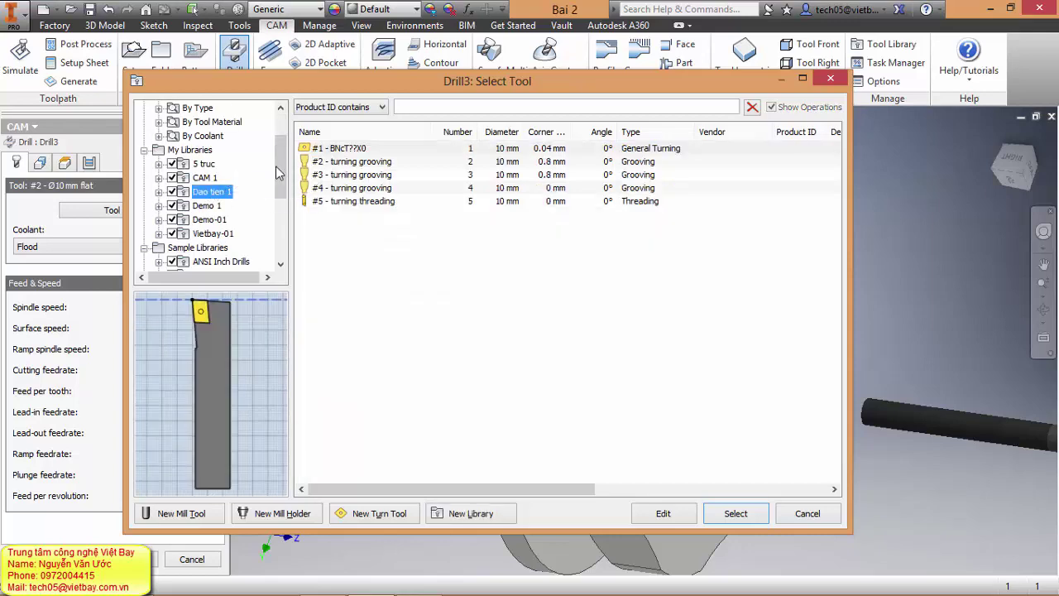
{"action": "left_click_drag", "start_coordinate": [279, 157], "coordinate": [280, 221]}
{"action": "left_click", "coordinate": [210, 165]}
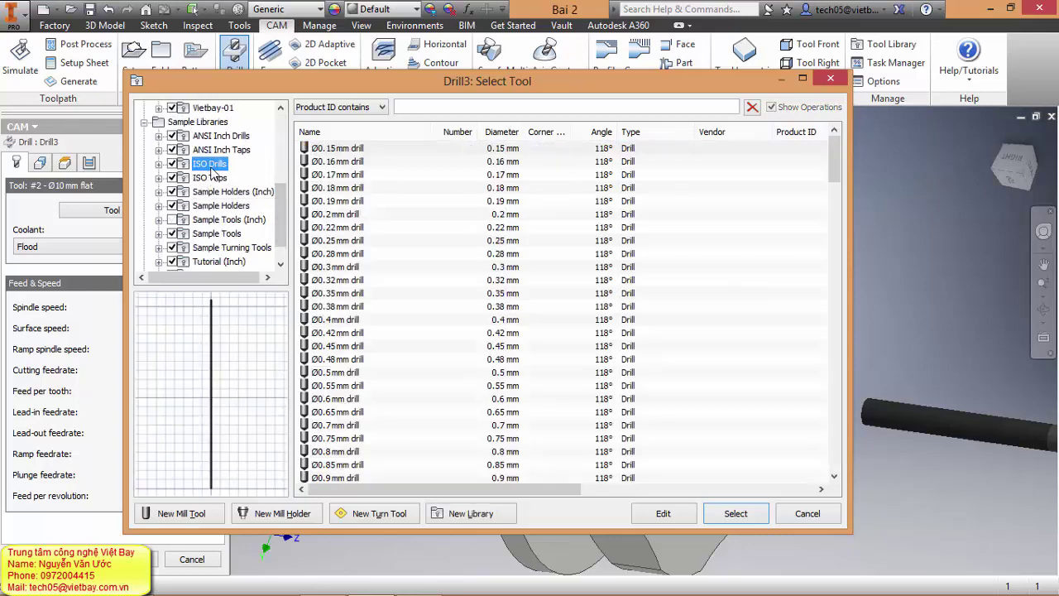
{"action": "left_click", "coordinate": [835, 213]}
{"action": "left_click_drag", "start_coordinate": [833, 197], "coordinate": [838, 331]}
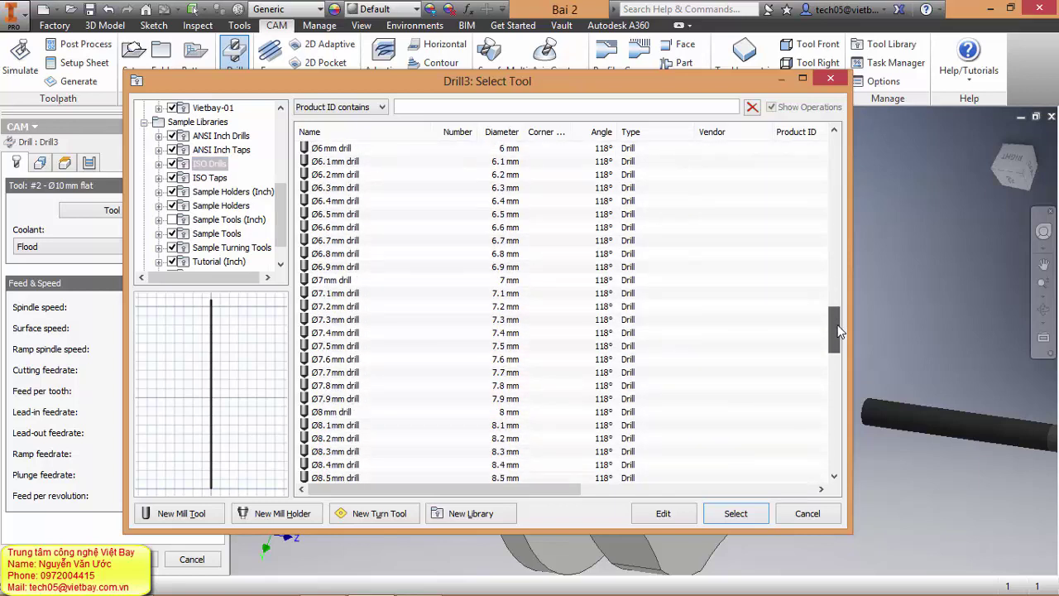
{"action": "left_click", "coordinate": [341, 346]}
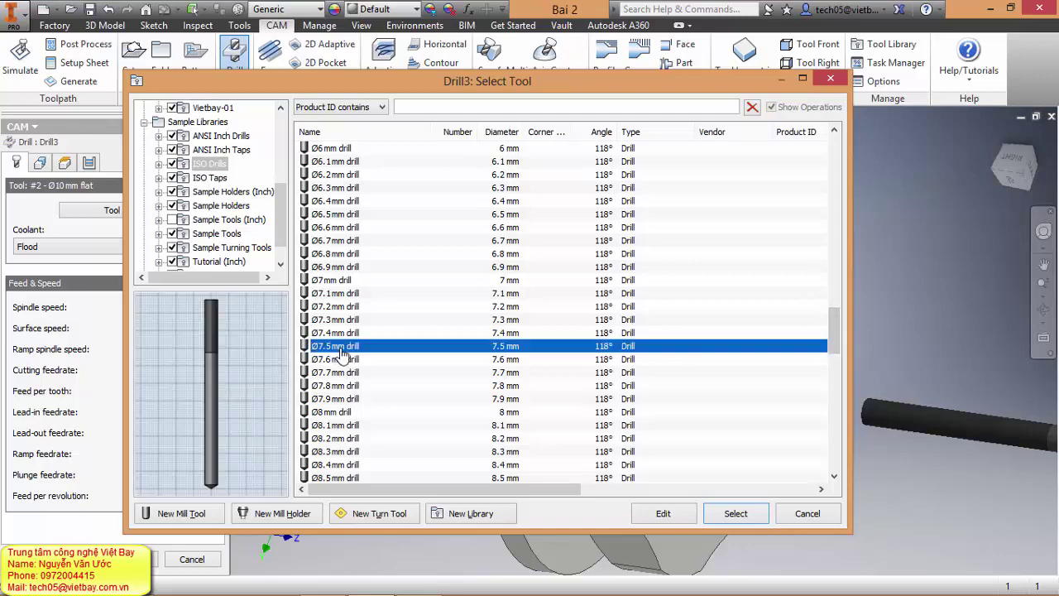
{"action": "left_click", "coordinate": [742, 514]}
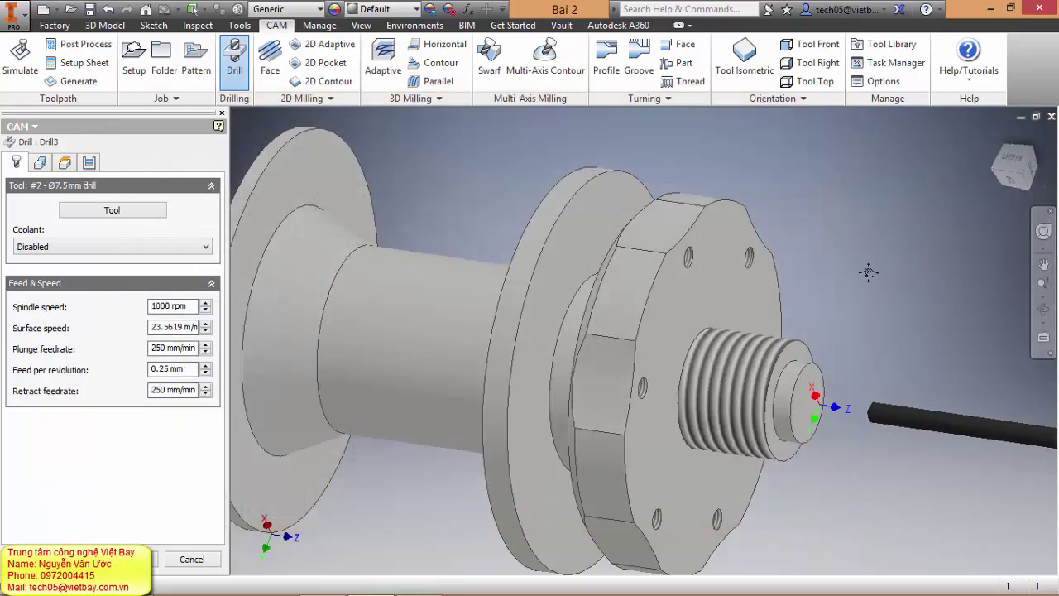
Pick one hole face in the scalloped flange and extend the drilling selection to all holes of the same diameter.
{"action": "middle_click_drag", "start_coordinate": [900, 258], "coordinate": [807, 268], "text": "shift"}
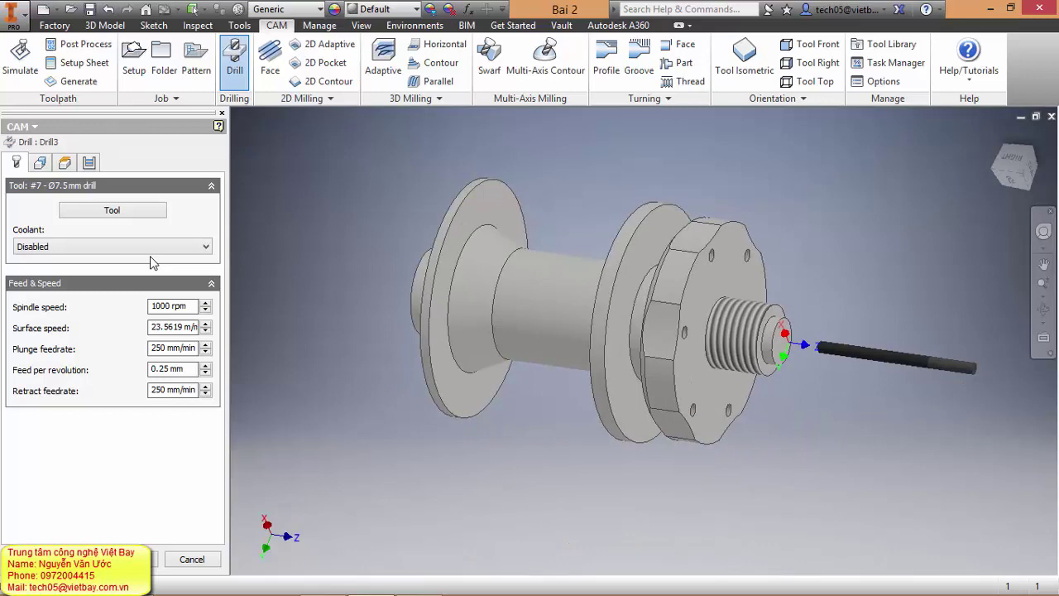
{"action": "left_click", "coordinate": [40, 162]}
{"action": "scroll", "coordinate": [749, 258], "scroll_direction": "down", "scroll_amount": 5}
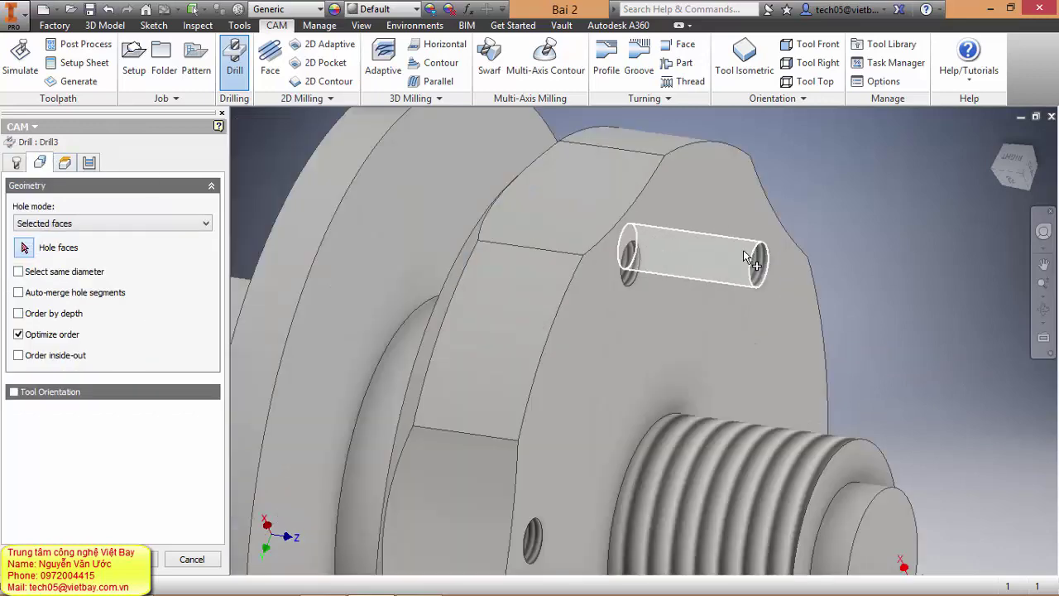
{"action": "left_click", "coordinate": [761, 258]}
{"action": "scroll", "coordinate": [832, 238], "scroll_direction": "up", "scroll_amount": 5}
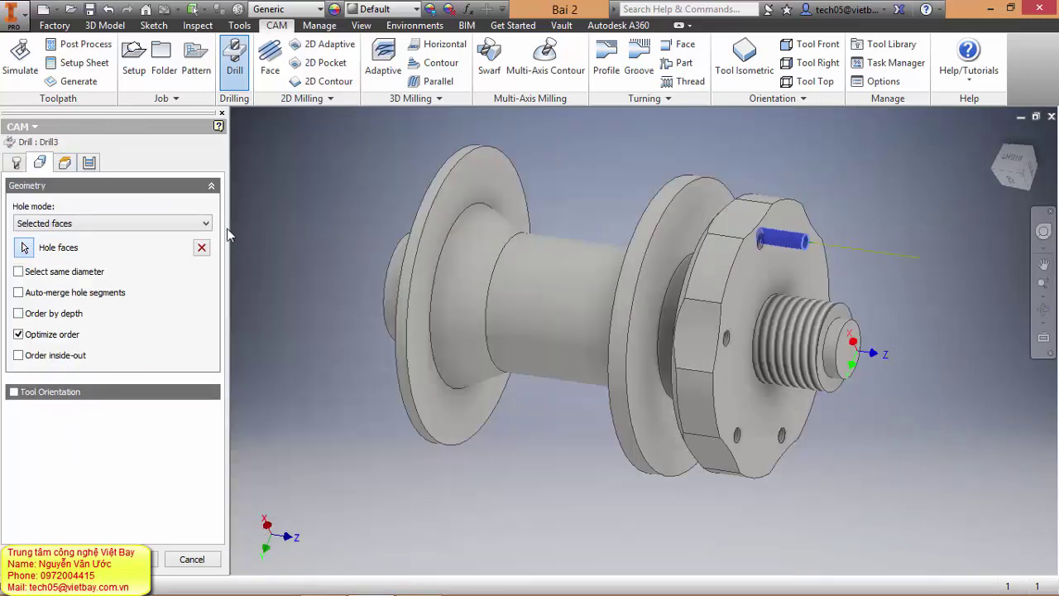
{"action": "mouse_move", "coordinate": [754, 353]}
{"action": "middle_mouse_down", "text": "shift"}
{"action": "mouse_move", "coordinate": [704, 331]}
{"action": "mouse_move", "coordinate": [747, 359]}
{"action": "mouse_move", "coordinate": [767, 355]}
{"action": "middle_mouse_up", "text": "shift"}
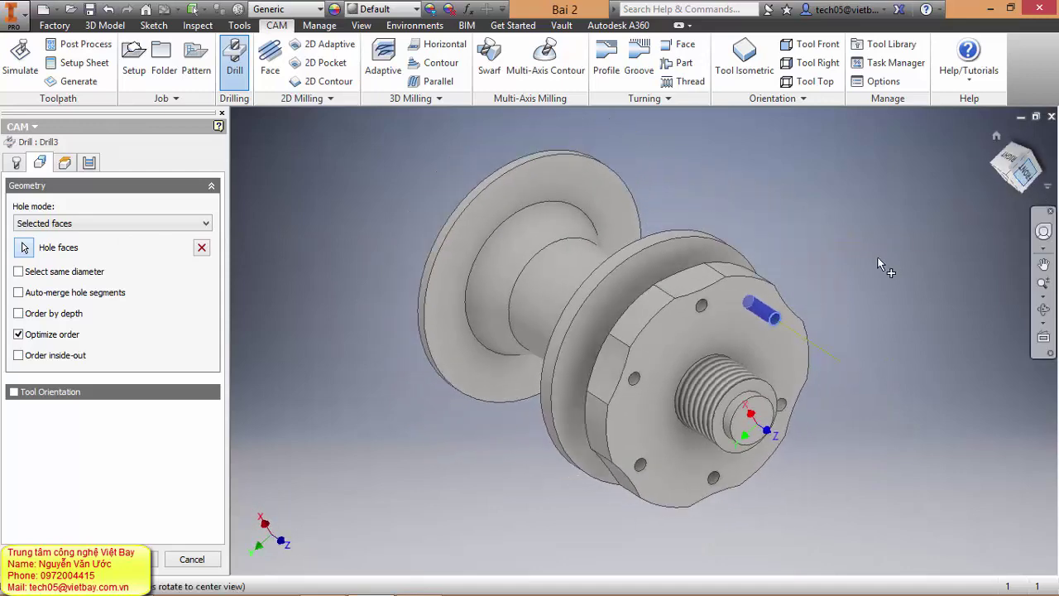
{"action": "key", "text": "F5"}
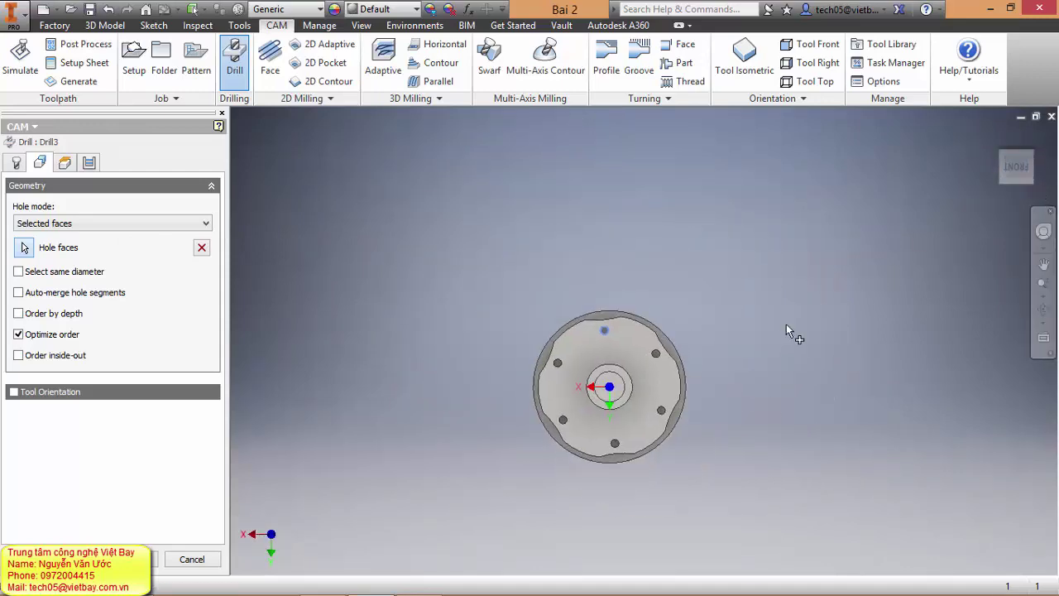
{"action": "left_click", "coordinate": [18, 272]}
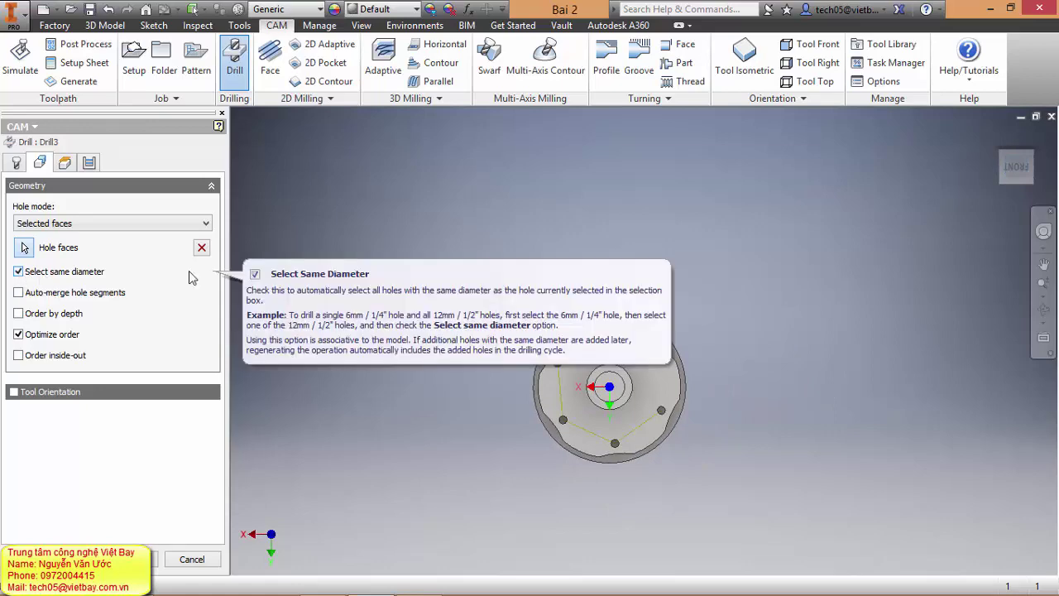
{"action": "middle_click_drag", "start_coordinate": [718, 368], "coordinate": [681, 315], "text": "shift"}
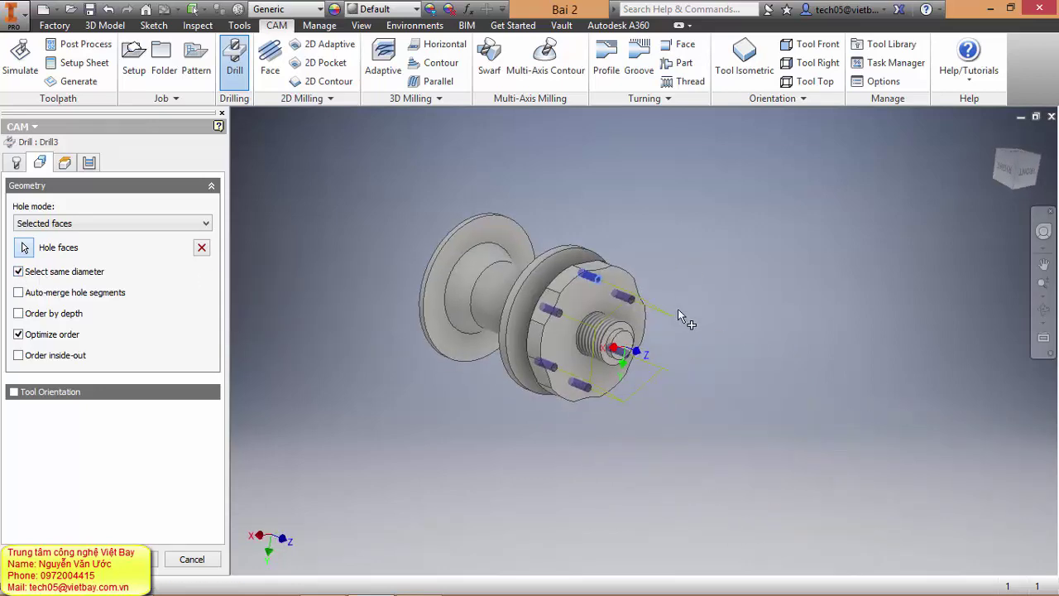
{"action": "scroll", "coordinate": [673, 311], "scroll_direction": "down", "scroll_amount": 3}
{"action": "scroll", "coordinate": [692, 383], "scroll_direction": "down", "scroll_amount": 2}
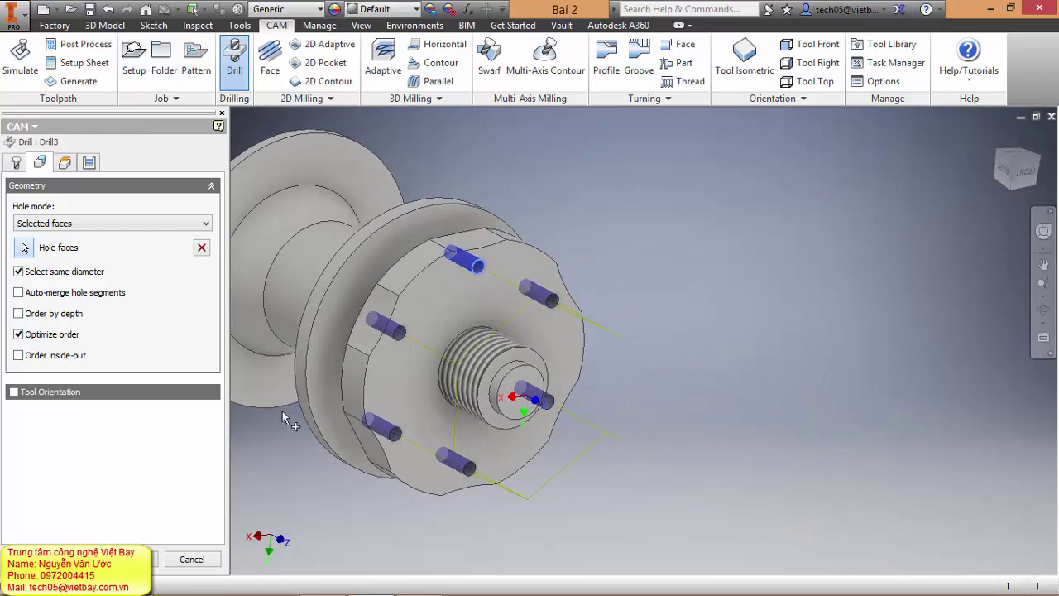
Set the drilling's bottom height to Selection and reference the scalloped flange's back face, facing the thin flange.
{"action": "middle_click_drag", "start_coordinate": [665, 338], "coordinate": [783, 227], "text": "shift"}
{"action": "scroll", "coordinate": [782, 227], "scroll_direction": "up", "scroll_amount": 2}
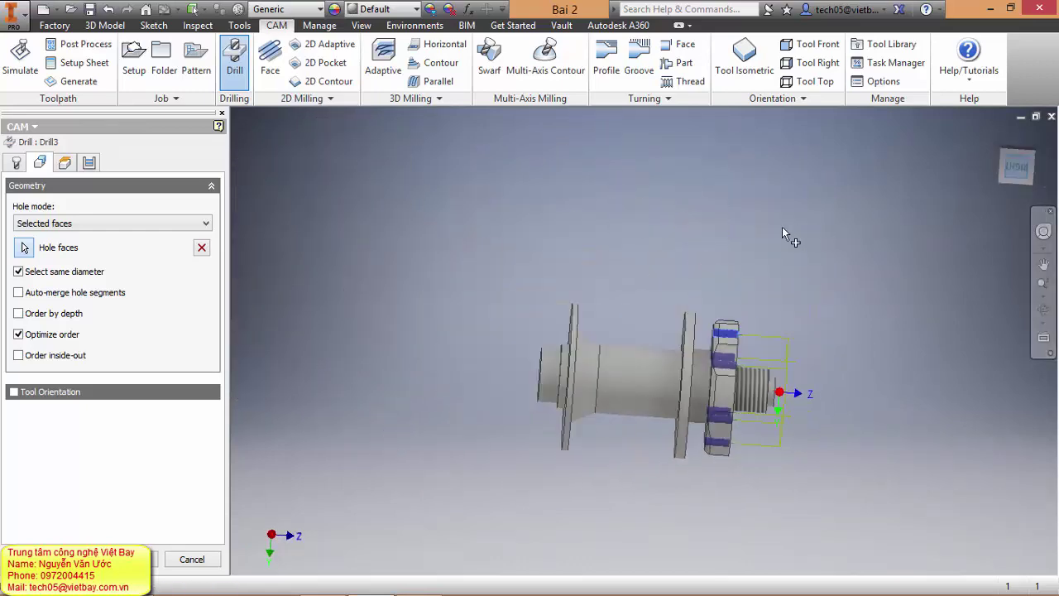
{"action": "scroll", "coordinate": [752, 405], "scroll_direction": "down", "scroll_amount": 4}
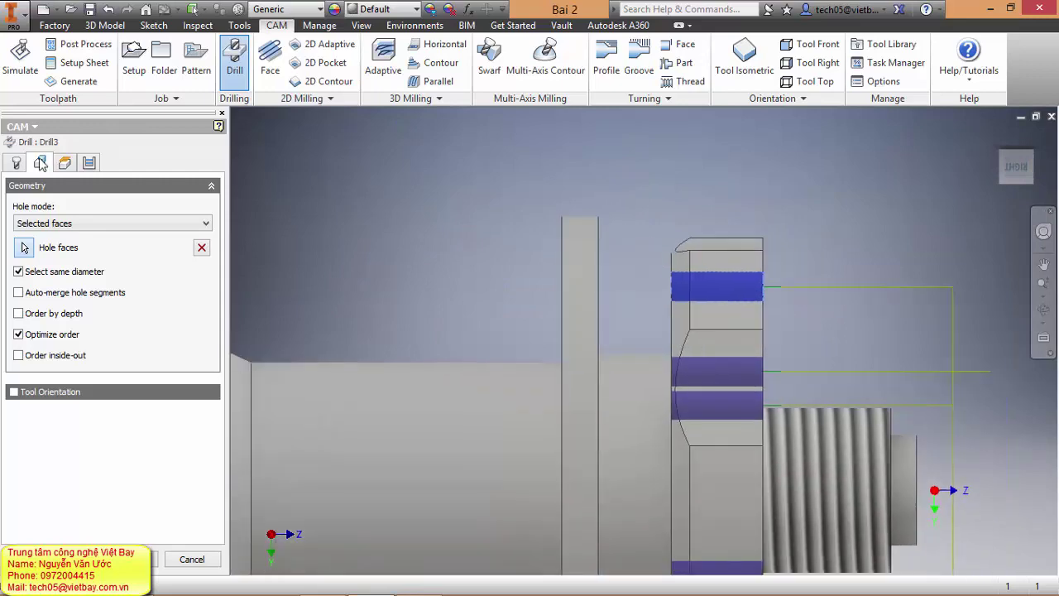
{"action": "left_click", "coordinate": [66, 164]}
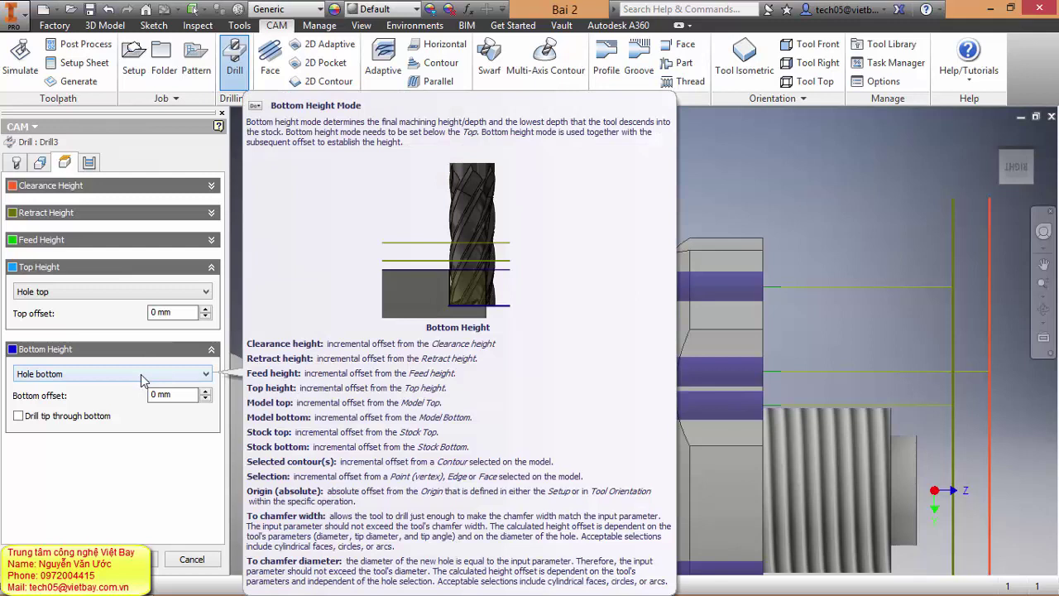
{"action": "left_click", "coordinate": [140, 373]}
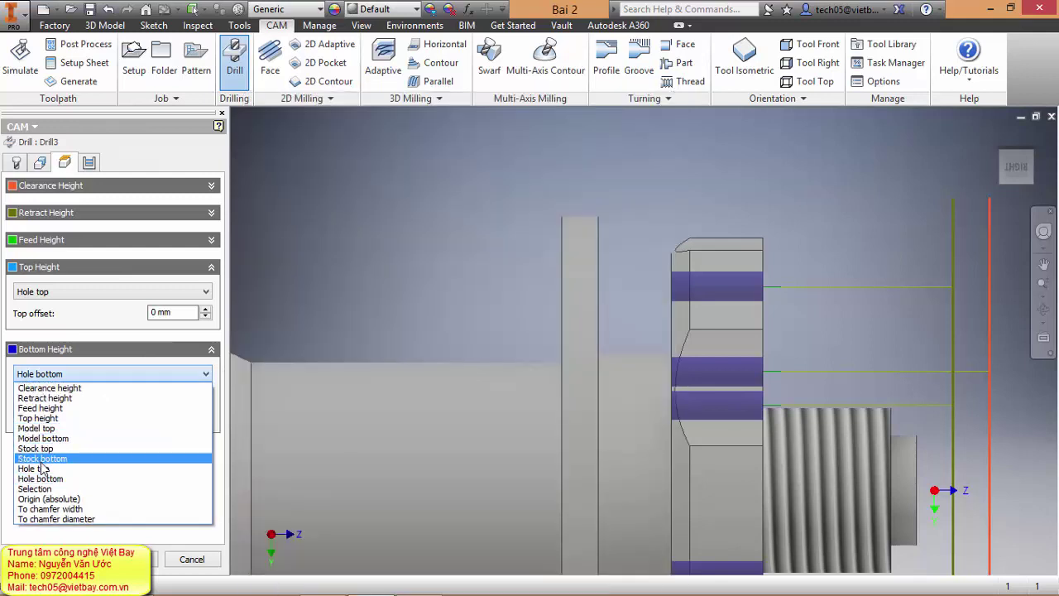
{"action": "left_click", "coordinate": [49, 492]}
{"action": "middle_click_drag", "start_coordinate": [710, 224], "coordinate": [684, 248], "text": "shift"}
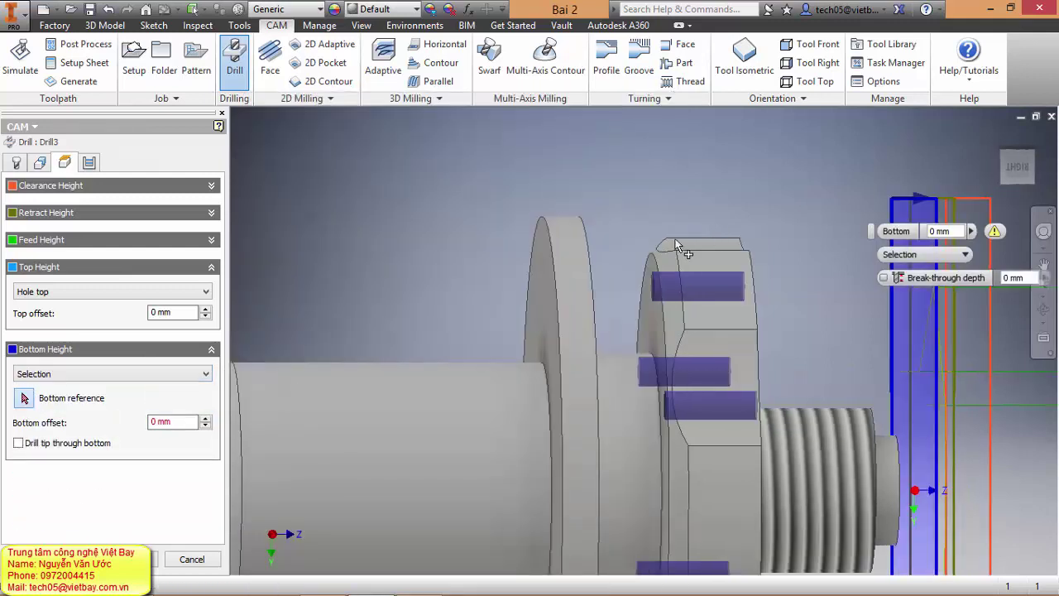
{"action": "left_click", "coordinate": [653, 329]}
{"action": "left_click", "coordinate": [1043, 287]}
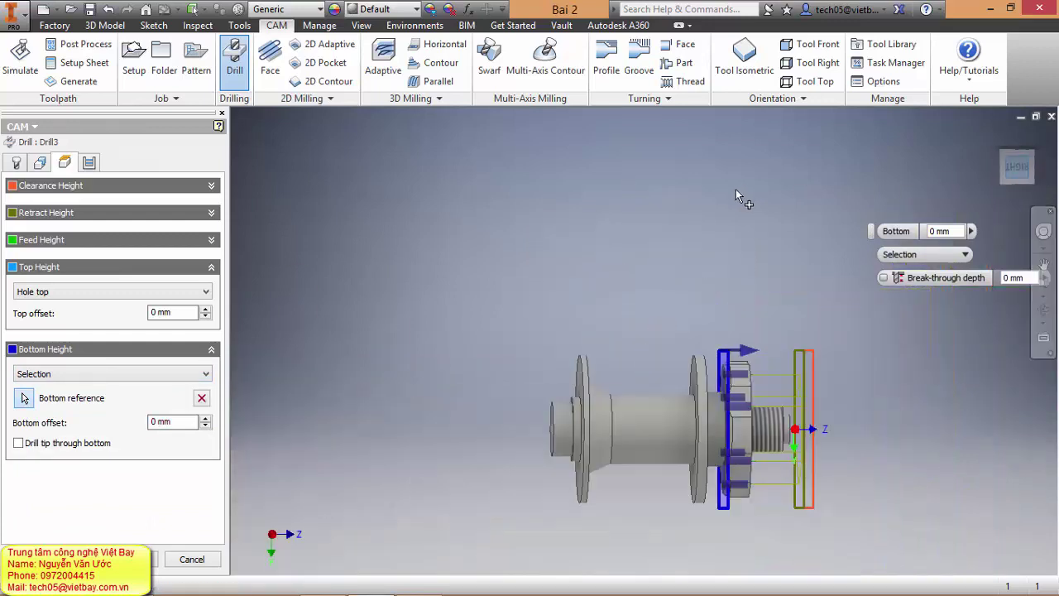
Set the drilling's bottom offset to -6 mm and generate the drill operation.
{"action": "scroll", "coordinate": [748, 405], "scroll_direction": "up", "scroll_amount": 8}
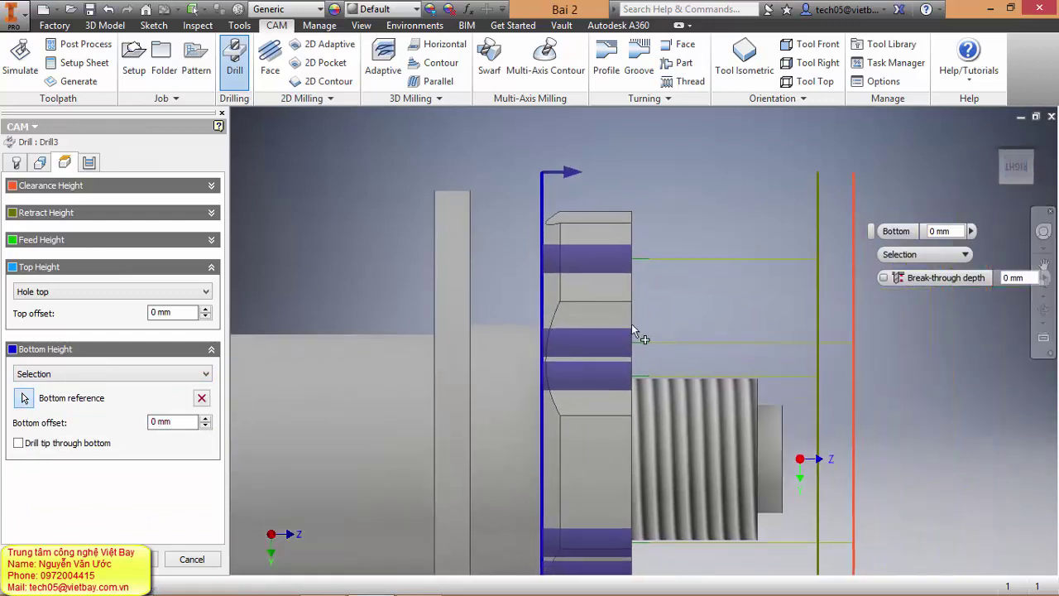
{"action": "left_click", "coordinate": [205, 427]}
{"action": "left_click", "coordinate": [206, 427]}
{"action": "left_click", "coordinate": [205, 427]}
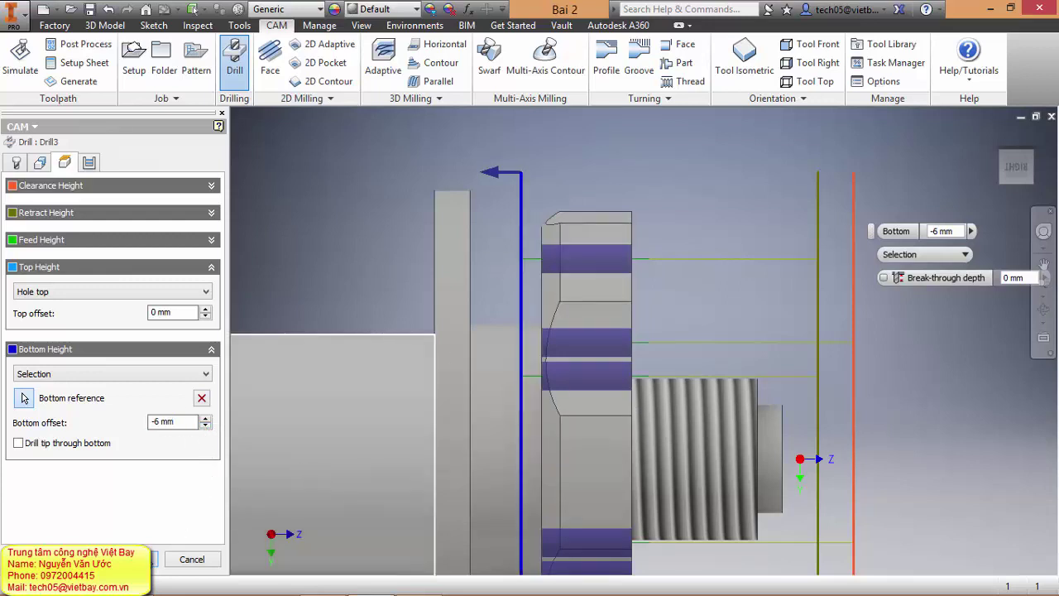
{"action": "left_click", "coordinate": [134, 559]}
{"action": "scroll", "coordinate": [683, 163], "scroll_direction": "down", "scroll_amount": 3}
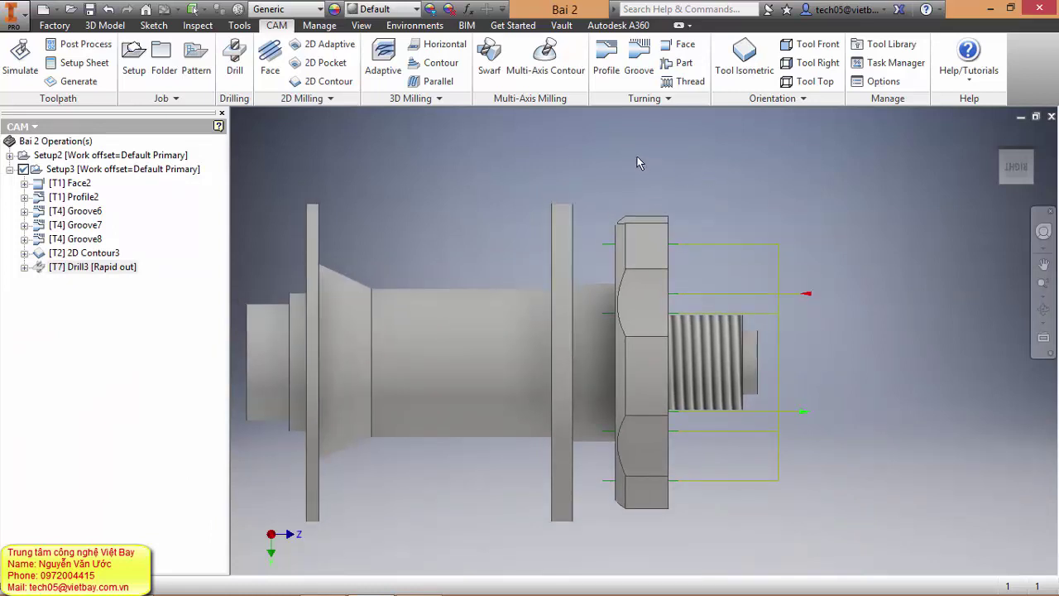
Start a Drill operation and assign the Ø8 x 1.25 mm right tap (M8) from the ISO Taps sample library as its tool.
{"action": "left_click", "coordinate": [234, 59]}
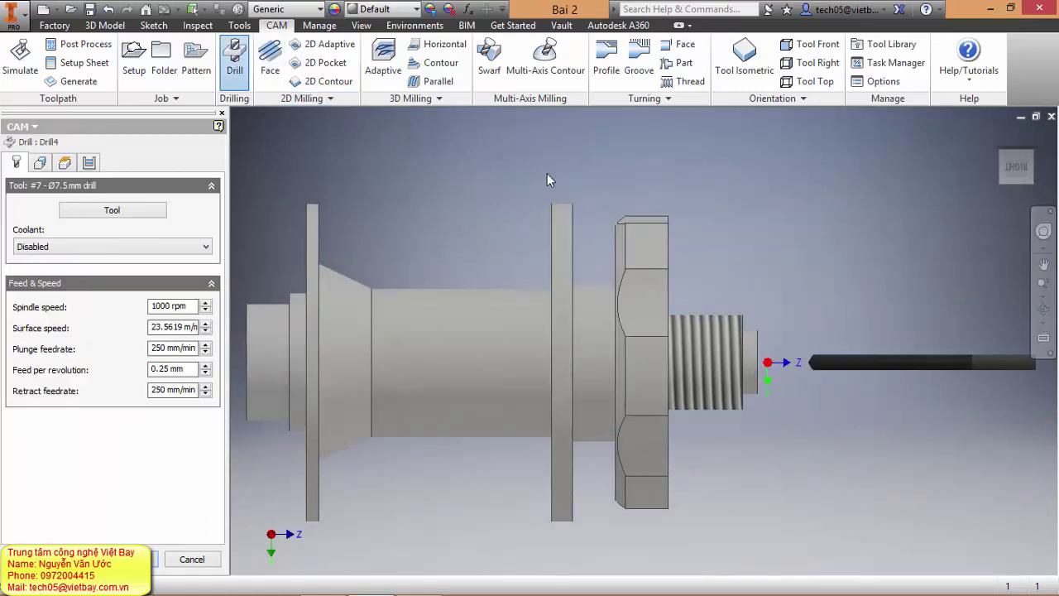
{"action": "left_click", "coordinate": [140, 209]}
{"action": "scroll", "coordinate": [279, 192], "scroll_direction": "down", "scroll_amount": 5}
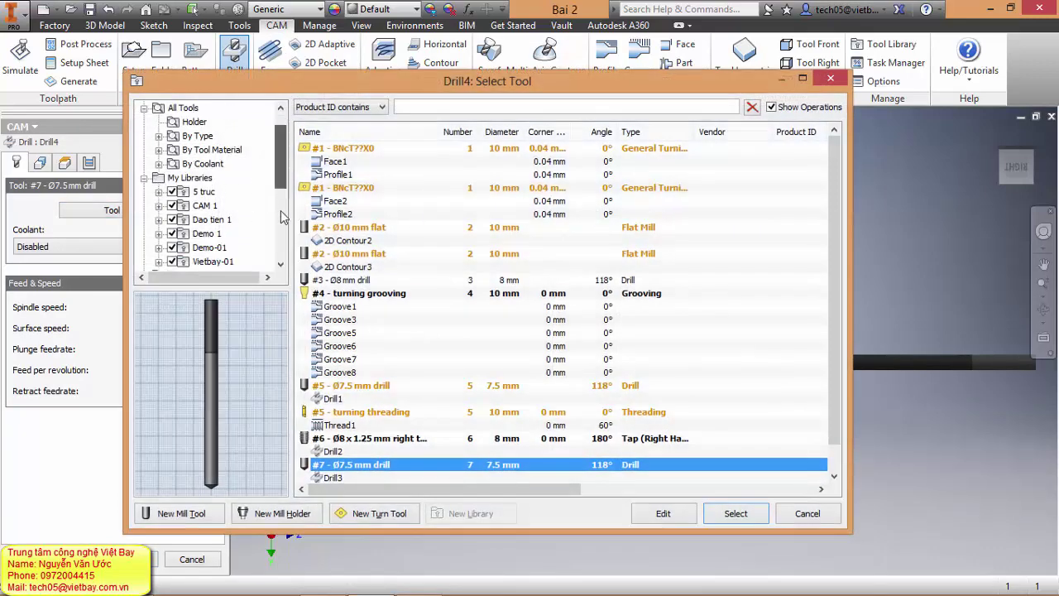
{"action": "left_click", "coordinate": [209, 151]}
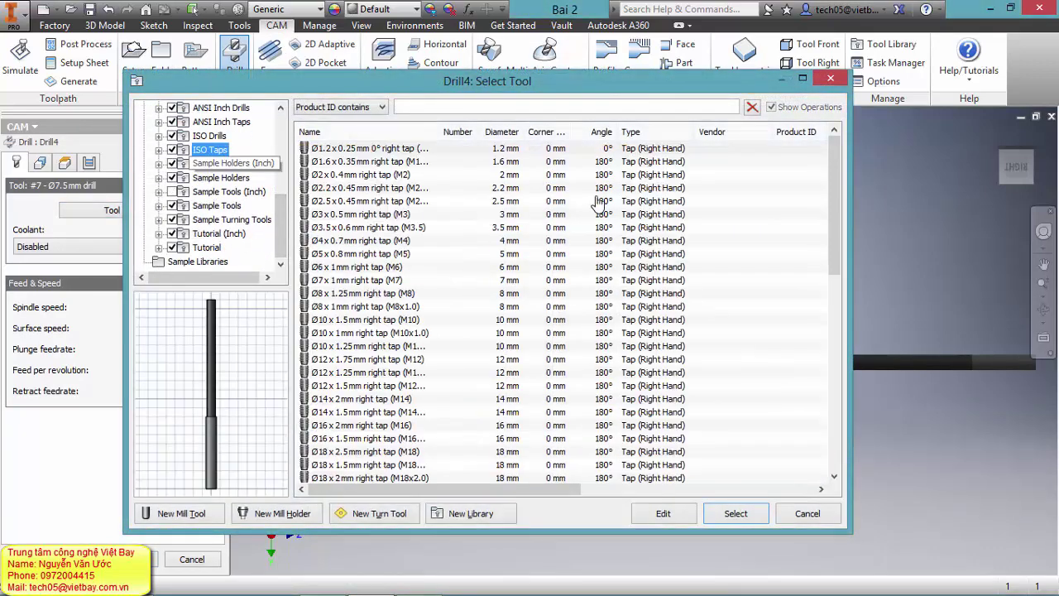
{"action": "left_click_drag", "start_coordinate": [833, 198], "coordinate": [848, 175]}
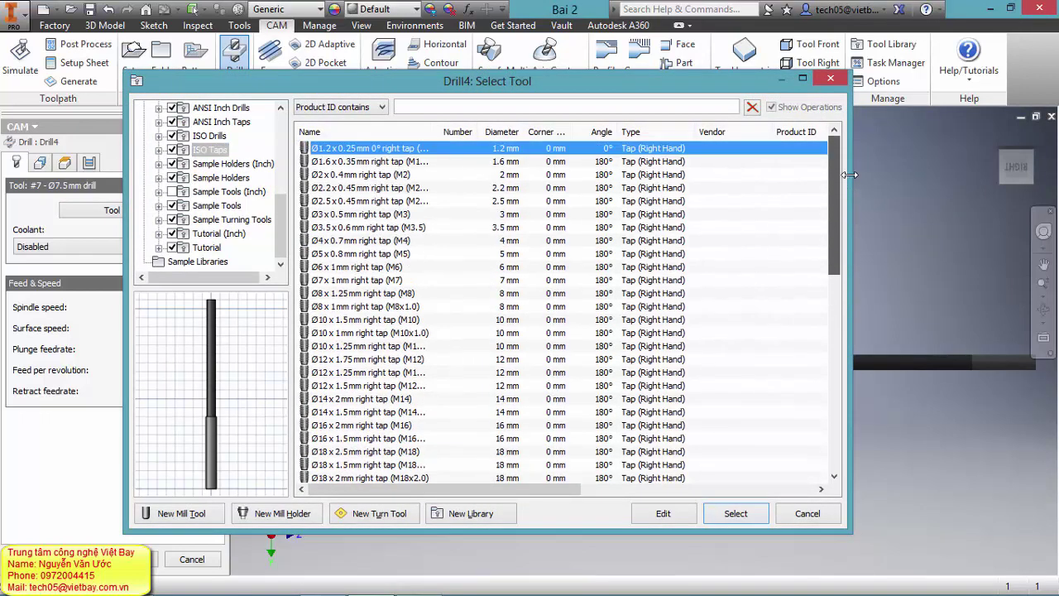
{"action": "left_click", "coordinate": [354, 294]}
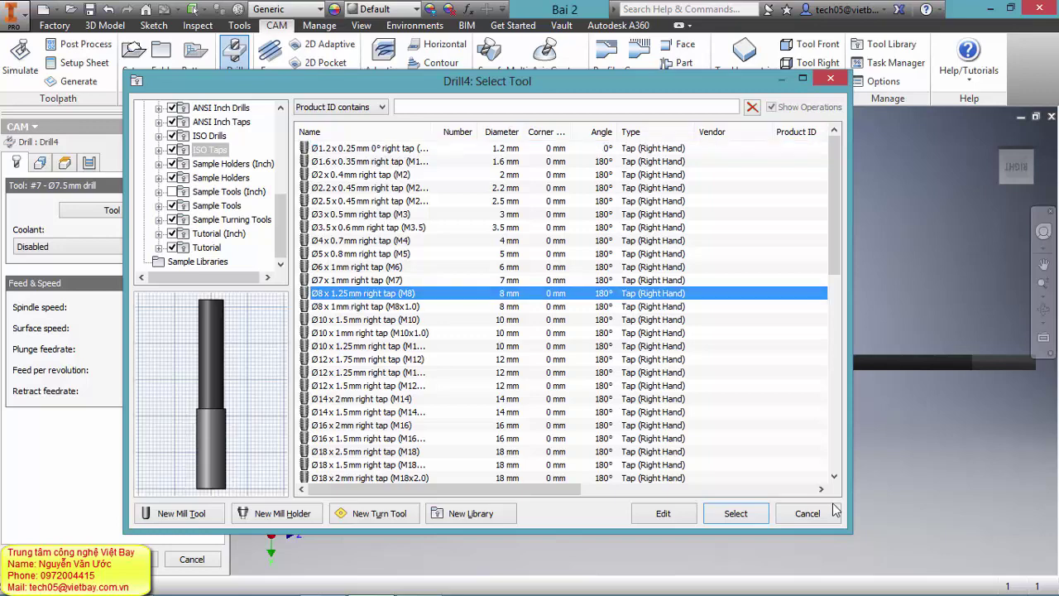
{"action": "left_click", "coordinate": [731, 511]}
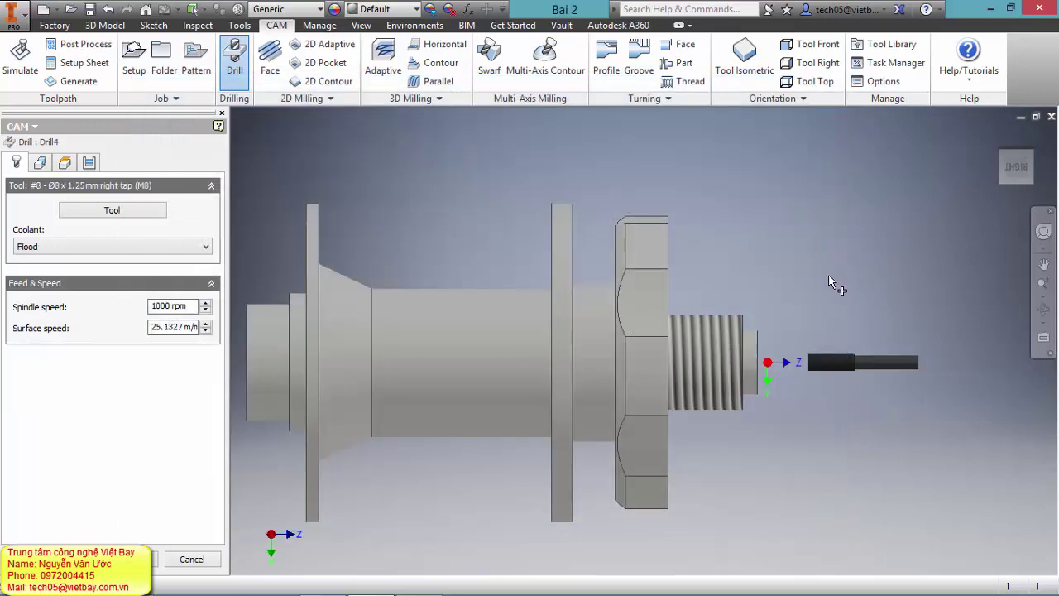
Pick the uppermost hole face in the scalloped flange and extend the tapping selection to all holes of the same diameter.
{"action": "middle_click_drag", "start_coordinate": [746, 265], "coordinate": [714, 266], "text": "shift"}
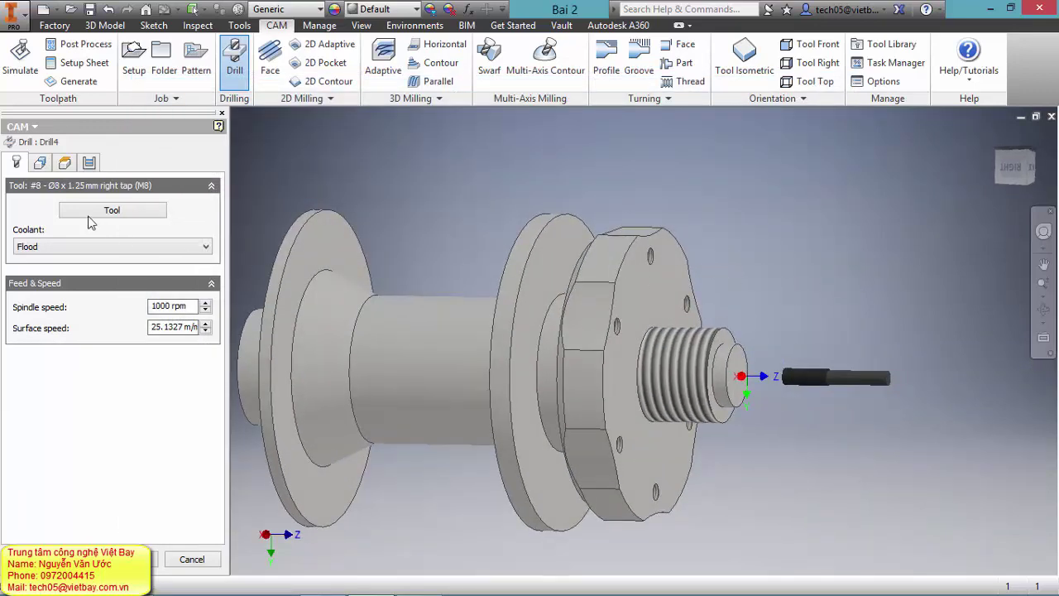
{"action": "left_click", "coordinate": [41, 163]}
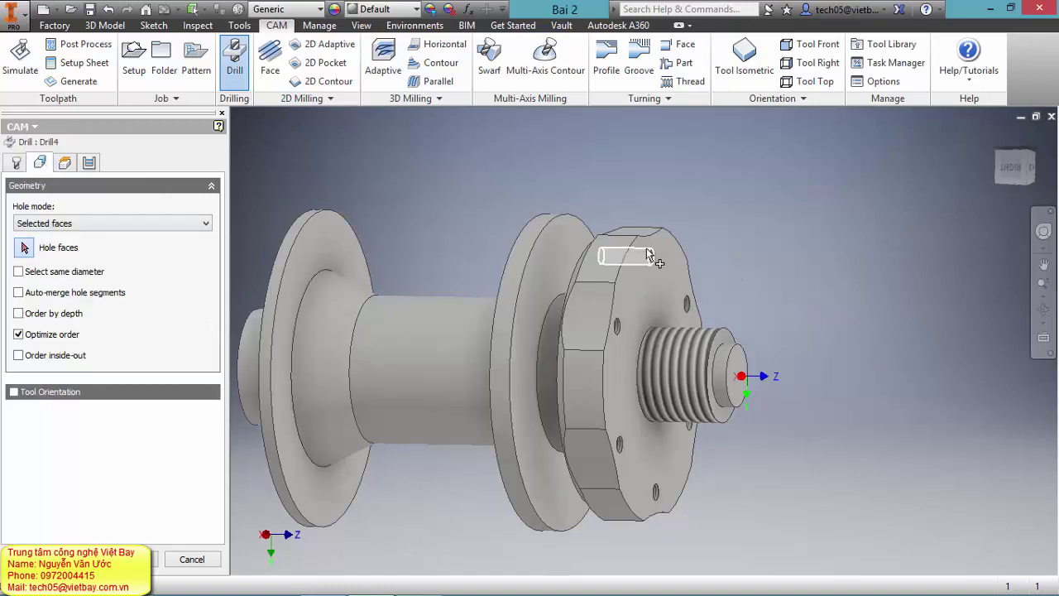
{"action": "scroll", "coordinate": [653, 252], "scroll_direction": "down", "scroll_amount": 5}
{"action": "left_click", "coordinate": [657, 273]}
{"action": "scroll", "coordinate": [736, 240], "scroll_direction": "up", "scroll_amount": 3}
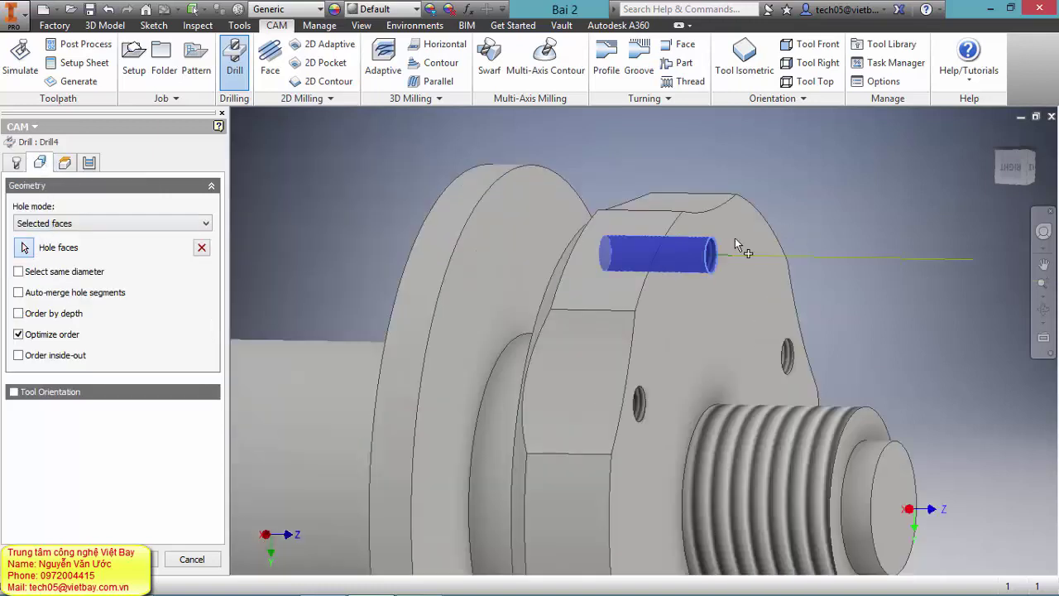
{"action": "left_click", "coordinate": [18, 271]}
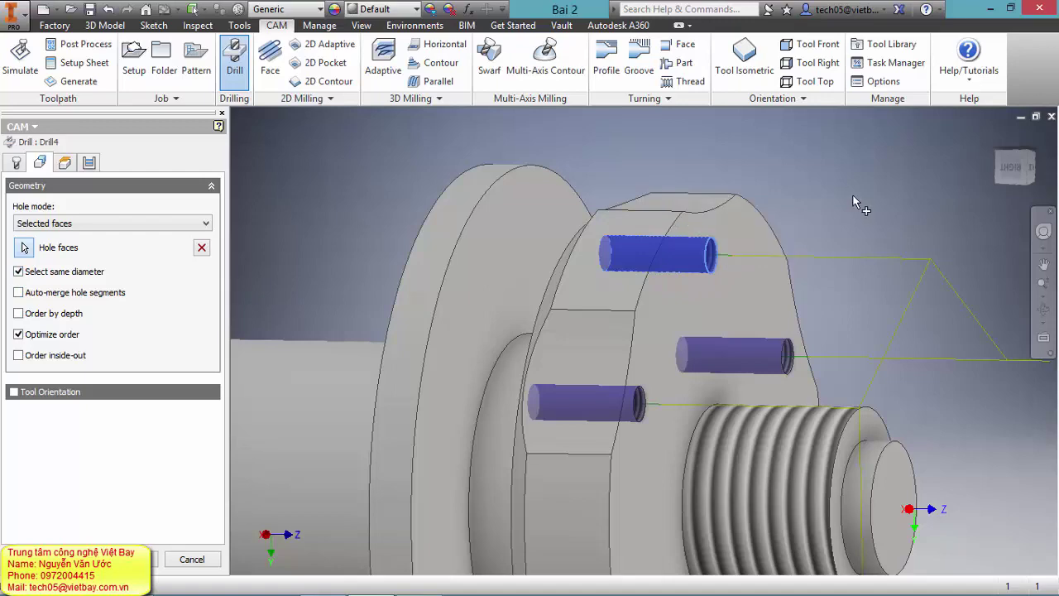
Set the tapping operation's bottom height to Selection and reference the scalloped flange's back face, facing the thin flange.
{"action": "scroll", "coordinate": [736, 248], "scroll_direction": "up", "scroll_amount": 5}
{"action": "middle_click_drag", "start_coordinate": [827, 306], "coordinate": [799, 350], "text": "shift"}
{"action": "scroll", "coordinate": [799, 350], "scroll_direction": "down", "scroll_amount": 5}
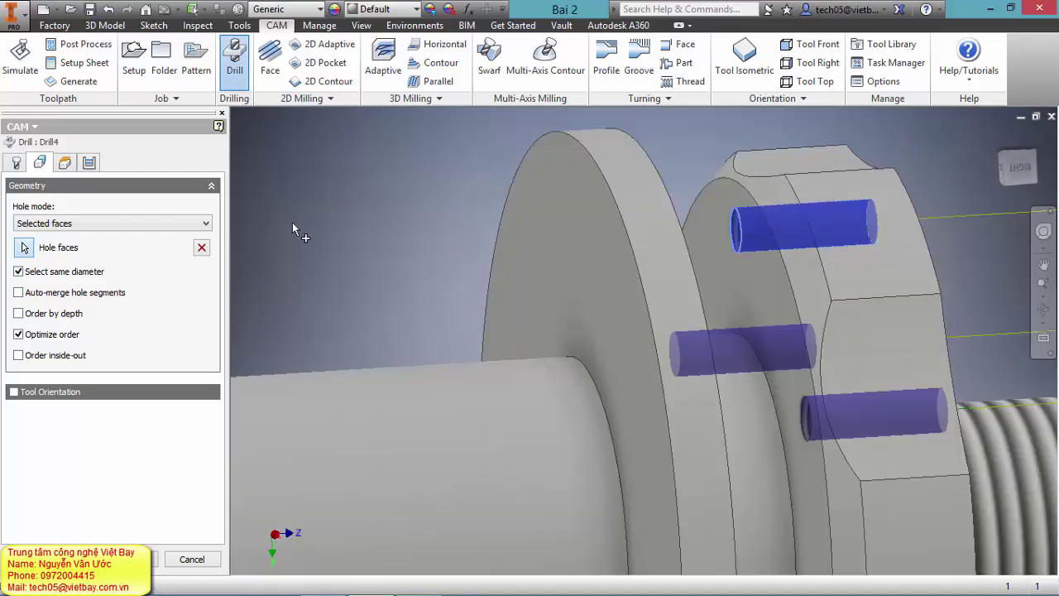
{"action": "left_click", "coordinate": [65, 163]}
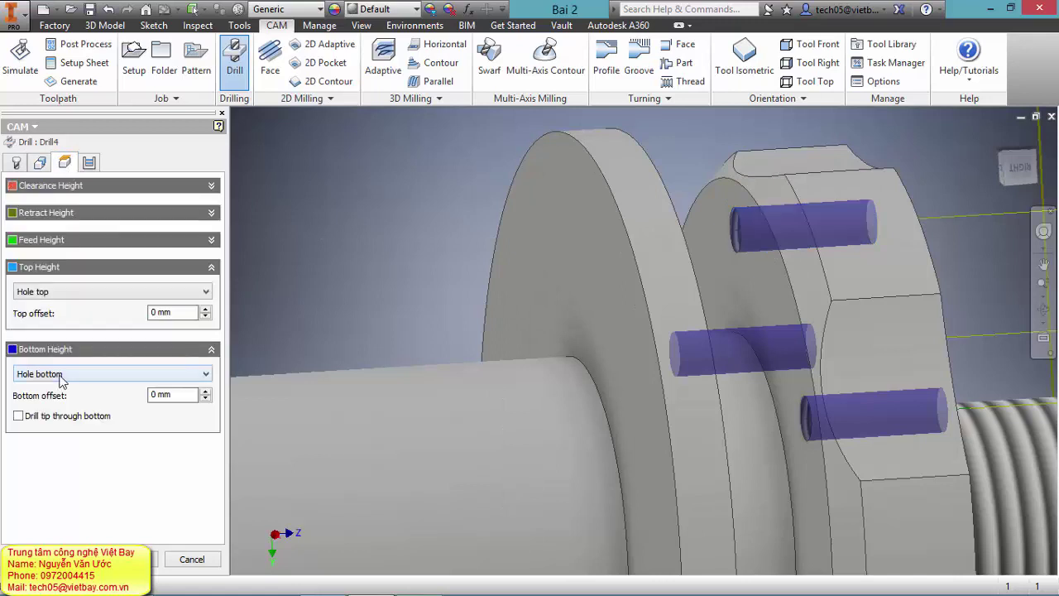
{"action": "left_click", "coordinate": [60, 374]}
{"action": "left_click", "coordinate": [91, 491]}
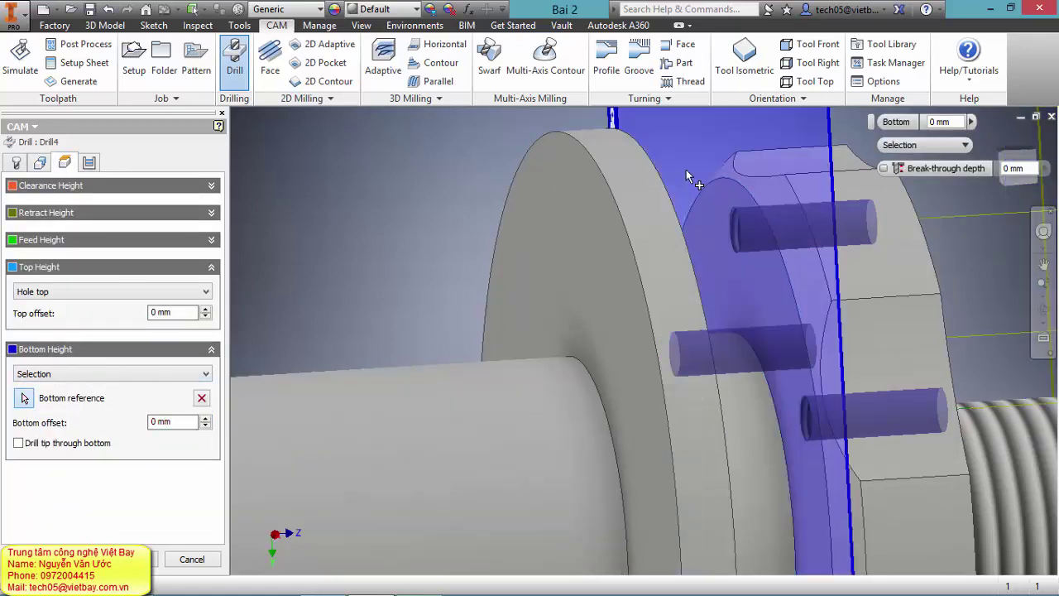
Set the tapping operation's bottom offset to -6 mm and generate the operation.
{"action": "left_click", "coordinate": [205, 426]}
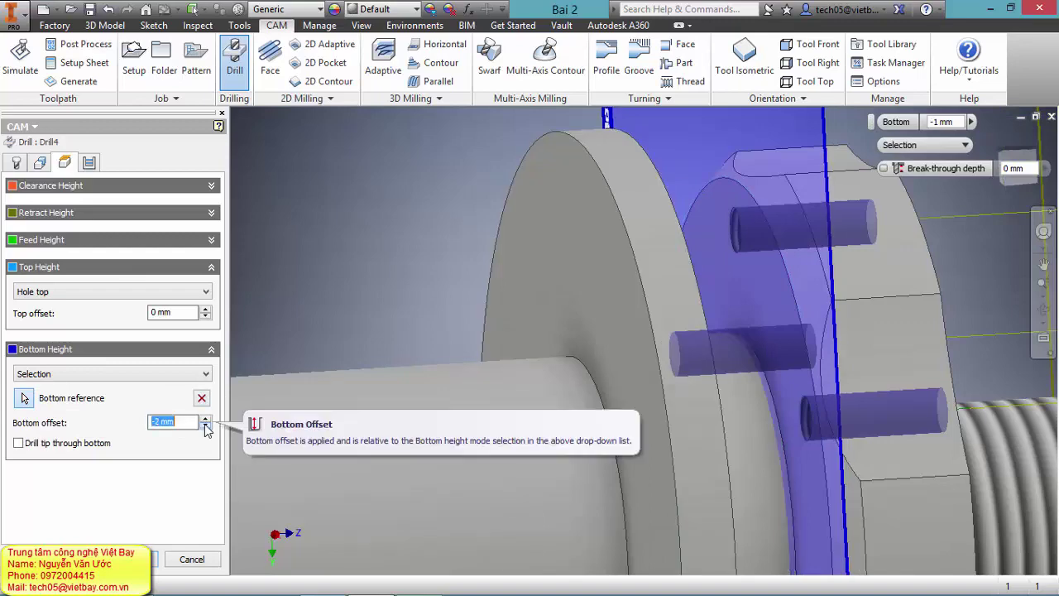
{"action": "left_click", "coordinate": [206, 426]}
{"action": "left_click", "coordinate": [205, 426]}
{"action": "left_click", "coordinate": [205, 426]}
{"action": "left_click", "coordinate": [205, 426]}
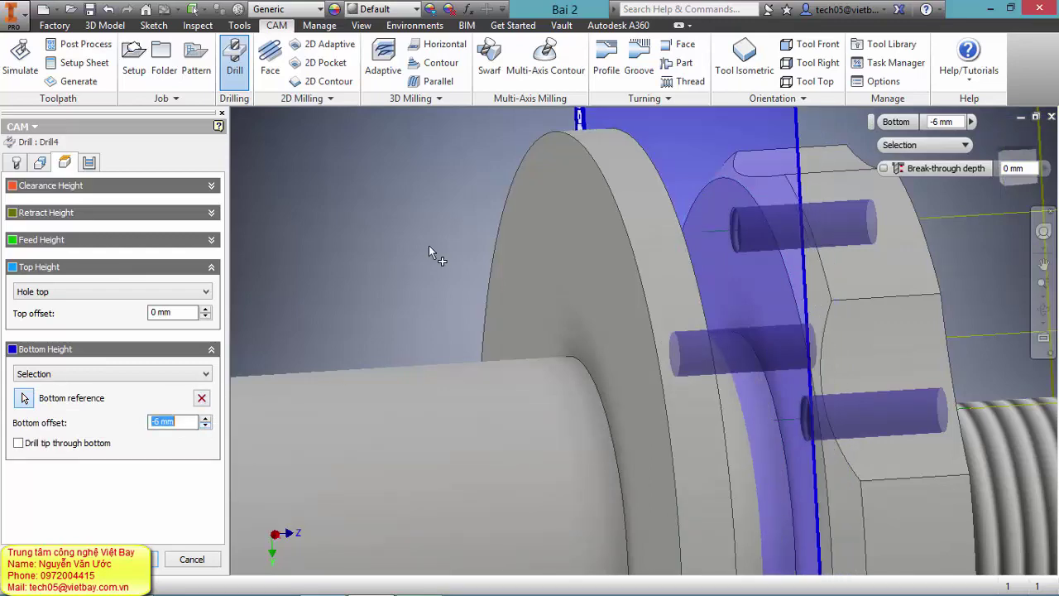
{"action": "scroll", "coordinate": [428, 244], "scroll_direction": "down", "scroll_amount": 3}
{"action": "middle_click_drag", "start_coordinate": [428, 245], "coordinate": [699, 356], "text": "shift"}
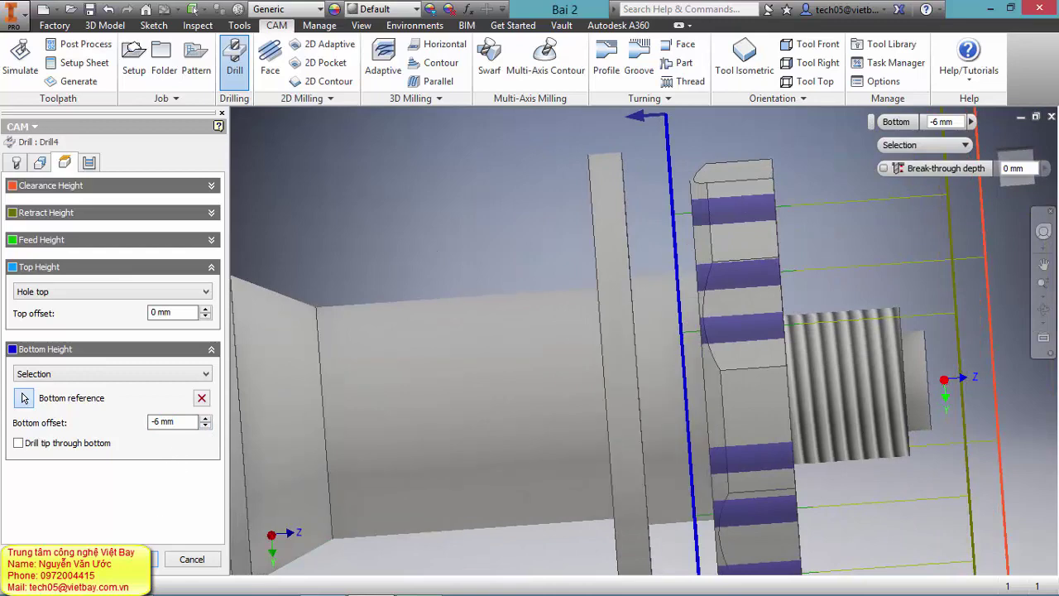
{"action": "left_click", "coordinate": [141, 559]}
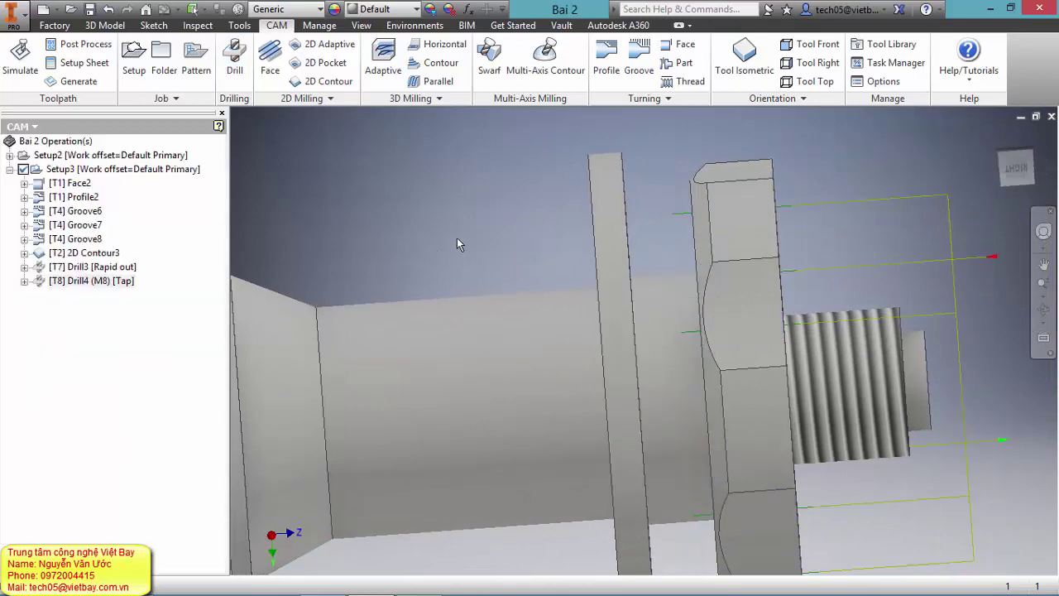
{"action": "scroll", "coordinate": [456, 236], "scroll_direction": "down", "scroll_amount": 3}
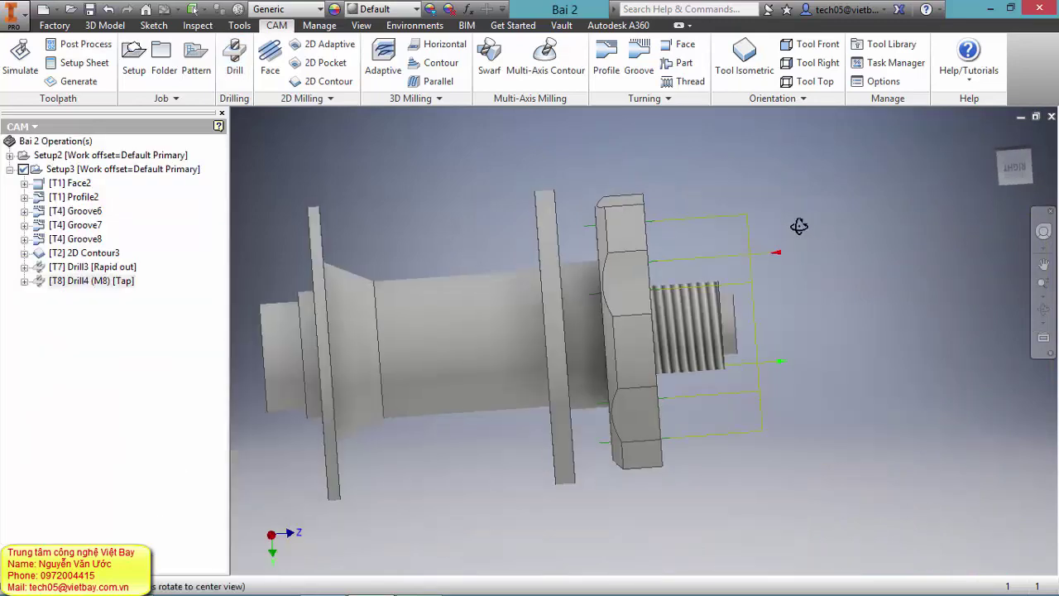
{"action": "middle_click_drag", "start_coordinate": [799, 224], "coordinate": [832, 224], "text": "shift"}
{"action": "scroll", "coordinate": [620, 246], "scroll_direction": "up", "scroll_amount": 3}
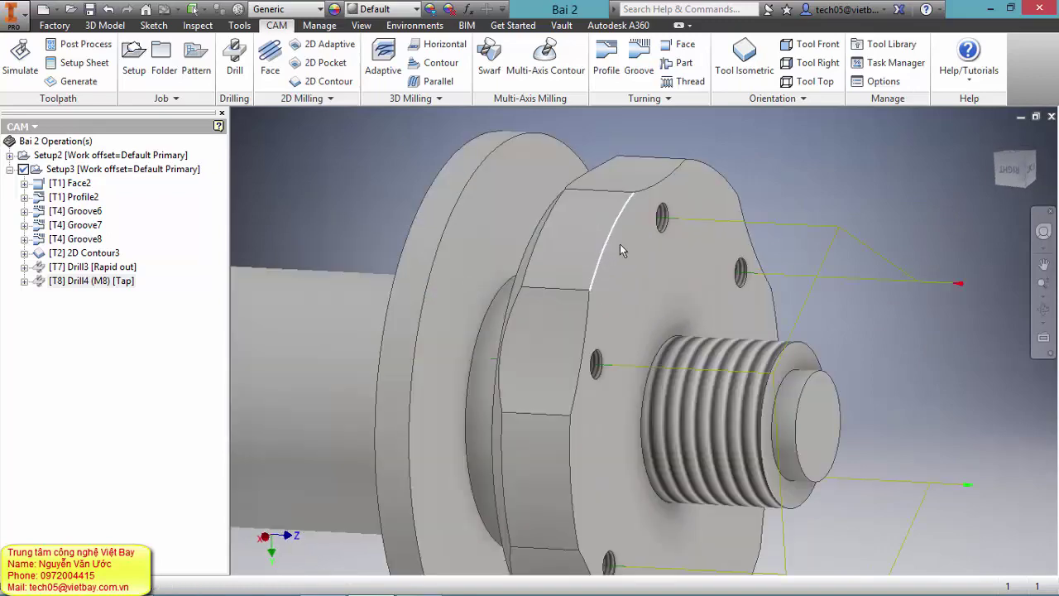
{"action": "scroll", "coordinate": [713, 229], "scroll_direction": "down", "scroll_amount": 3}
{"action": "middle_click_drag", "start_coordinate": [713, 229], "coordinate": [700, 331], "text": "shift"}
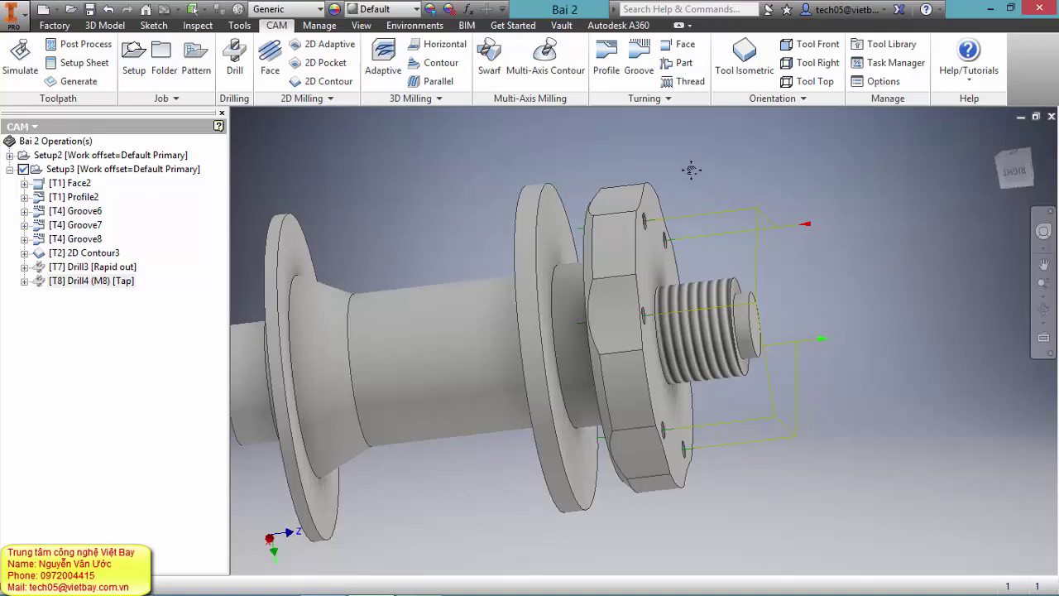
{"action": "middle_click_drag", "start_coordinate": [690, 148], "coordinate": [659, 174]}
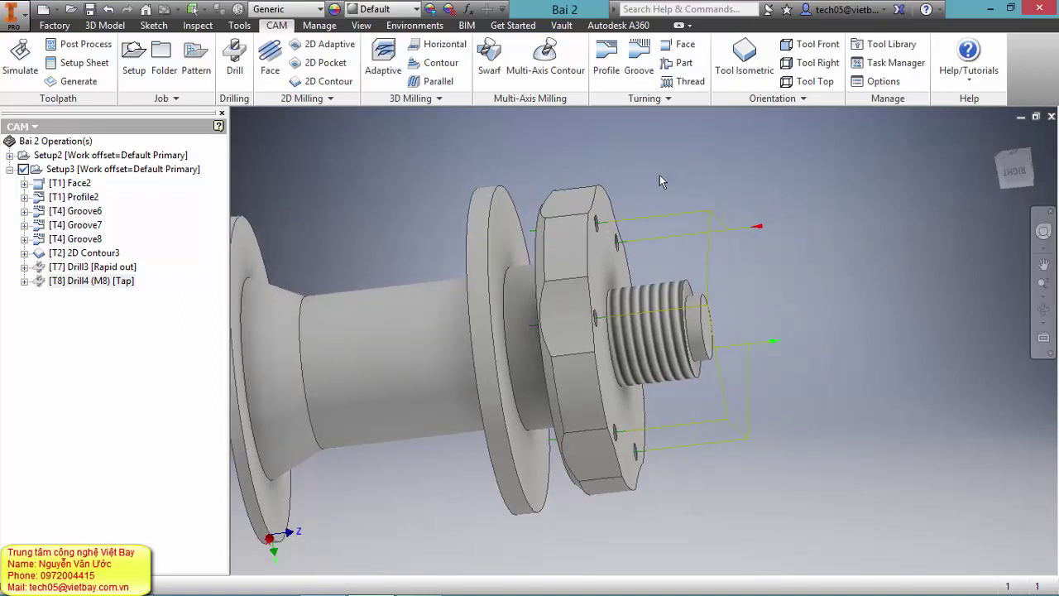
Start a turning Thread operation and pick tool #5 - turning threading in the Dao tien 1 library.
{"action": "left_click", "coordinate": [680, 86]}
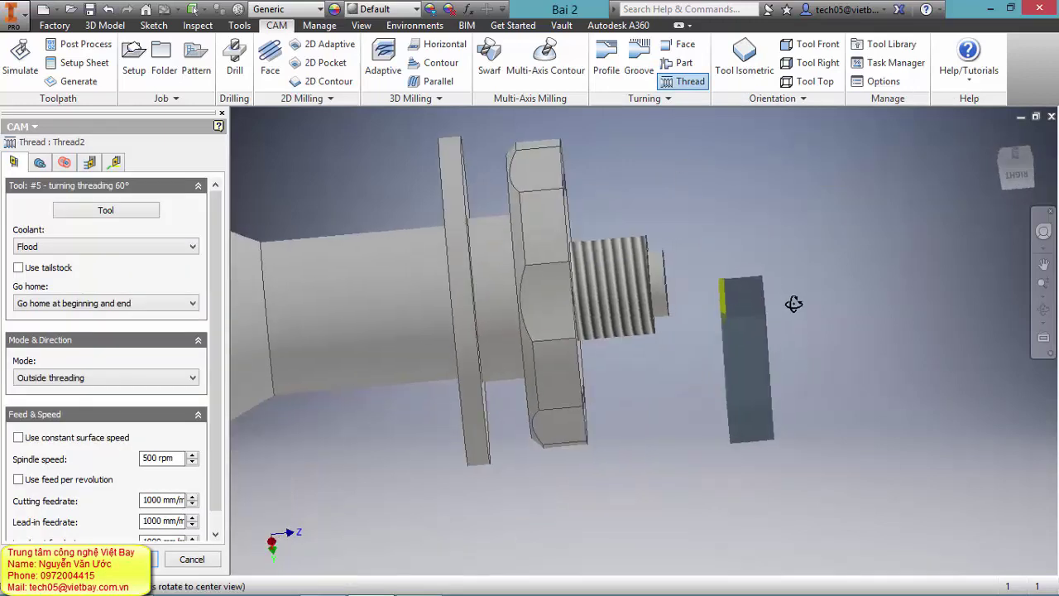
{"action": "scroll", "coordinate": [752, 241], "scroll_direction": "down", "scroll_amount": 5}
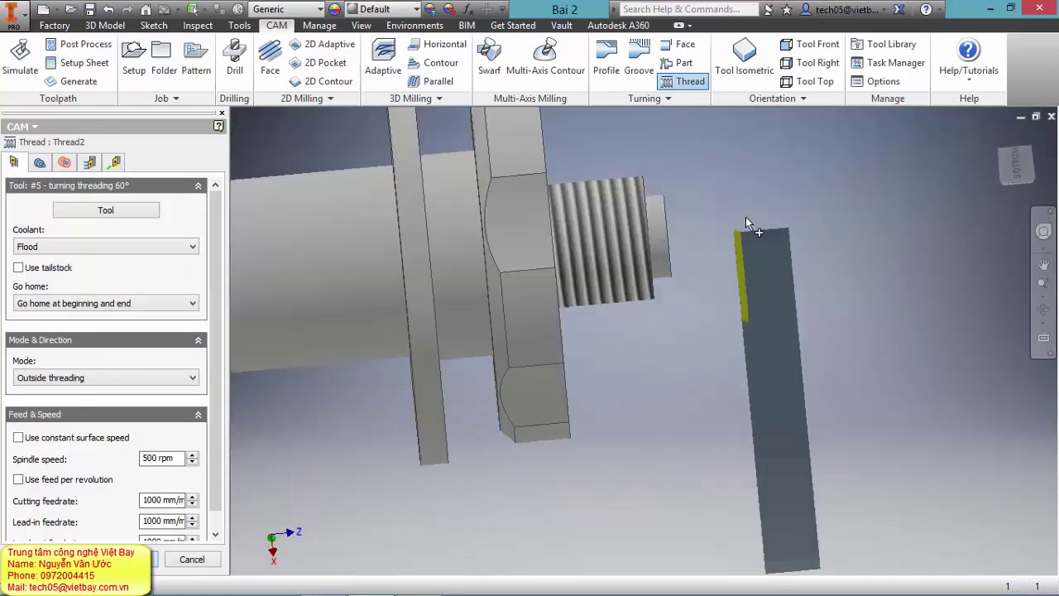
{"action": "left_click", "coordinate": [135, 210]}
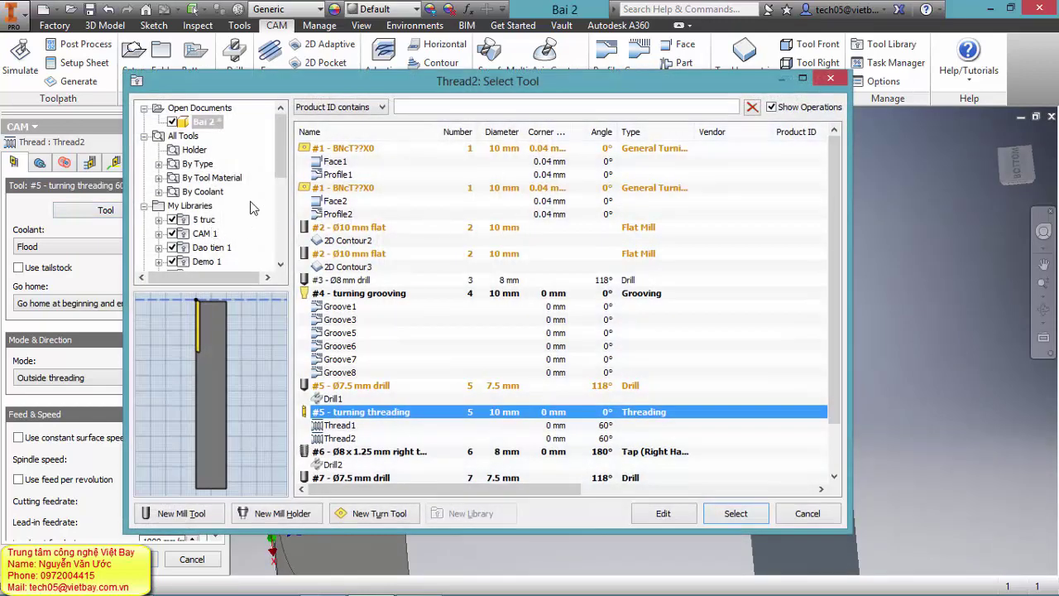
{"action": "scroll", "coordinate": [279, 168], "scroll_direction": "down", "scroll_amount": 1}
{"action": "left_click", "coordinate": [212, 205]}
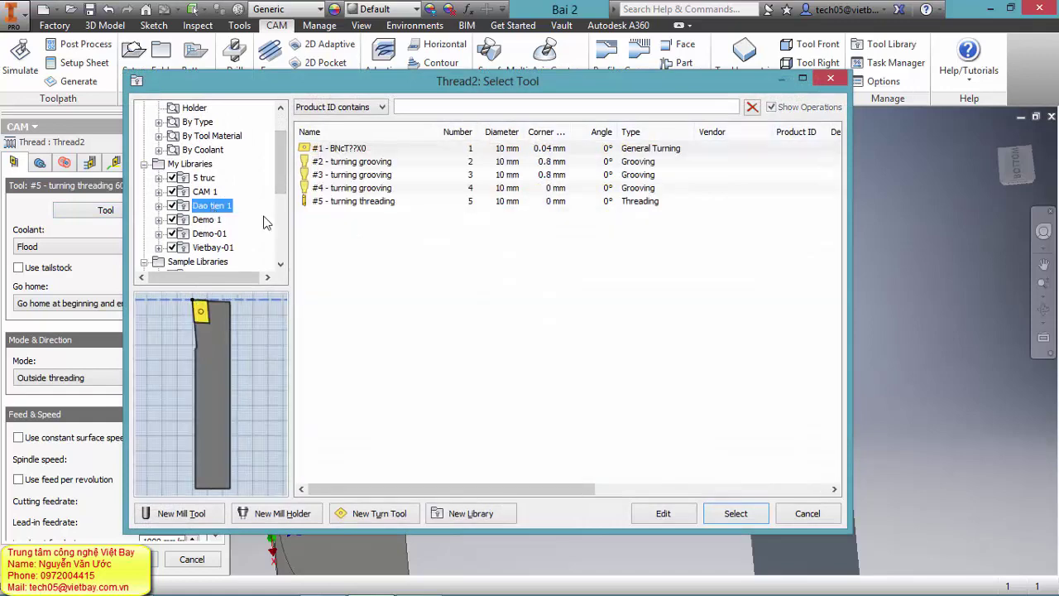
{"action": "left_click", "coordinate": [395, 203]}
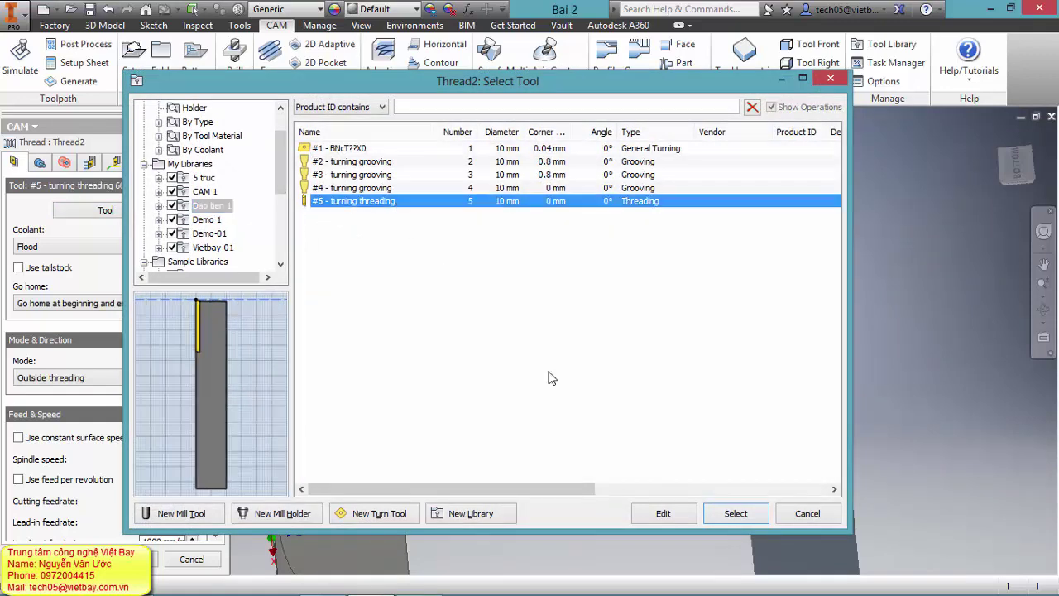
Review the threading tool's general, insert, holder, setup and feed and speed definitions.
{"action": "left_click", "coordinate": [677, 515]}
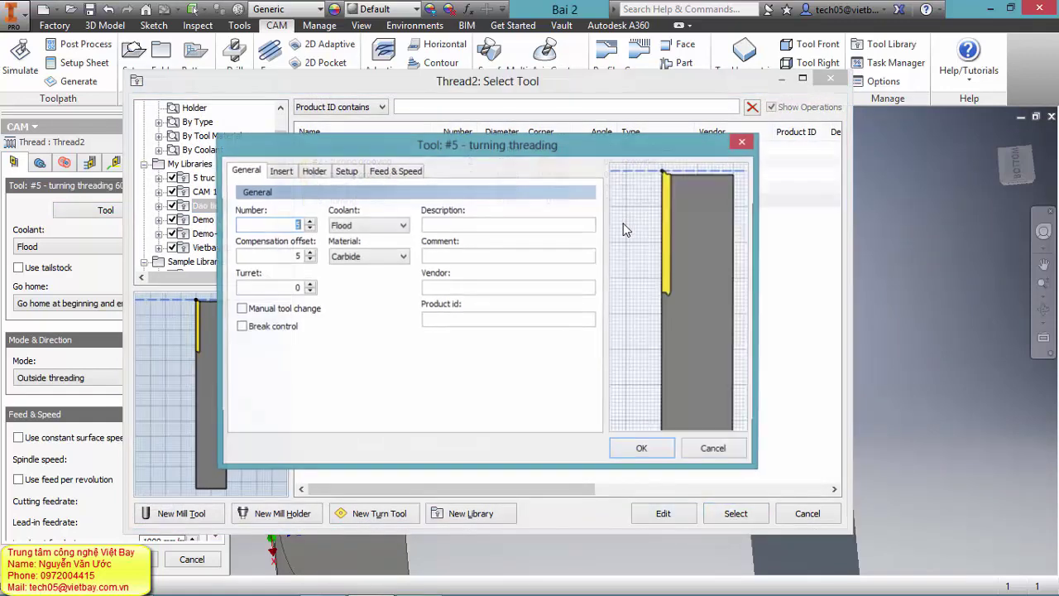
{"action": "left_click", "coordinate": [284, 173]}
{"action": "left_click", "coordinate": [314, 172]}
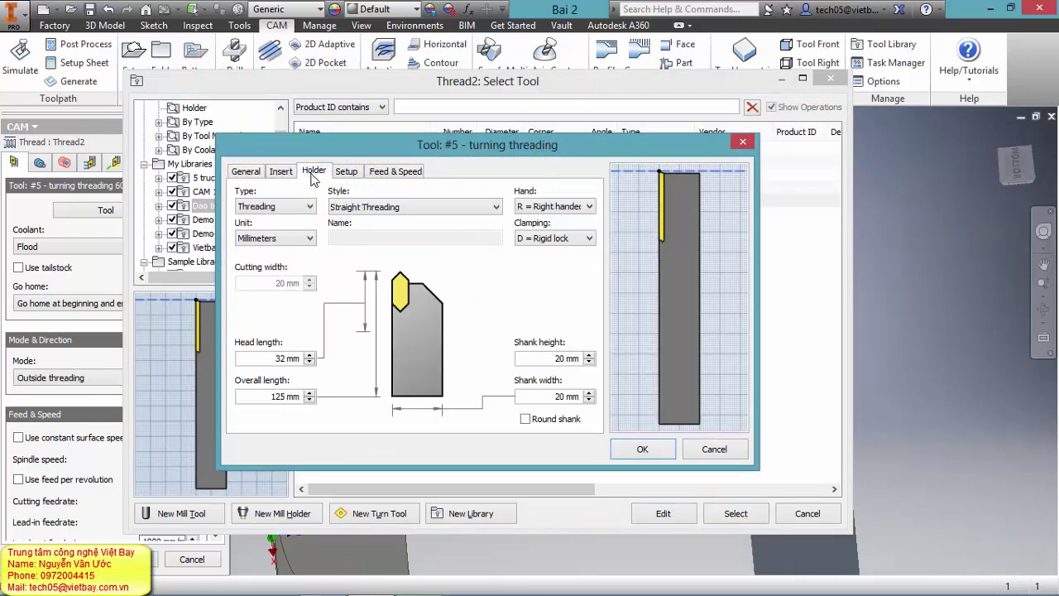
{"action": "left_click", "coordinate": [346, 172]}
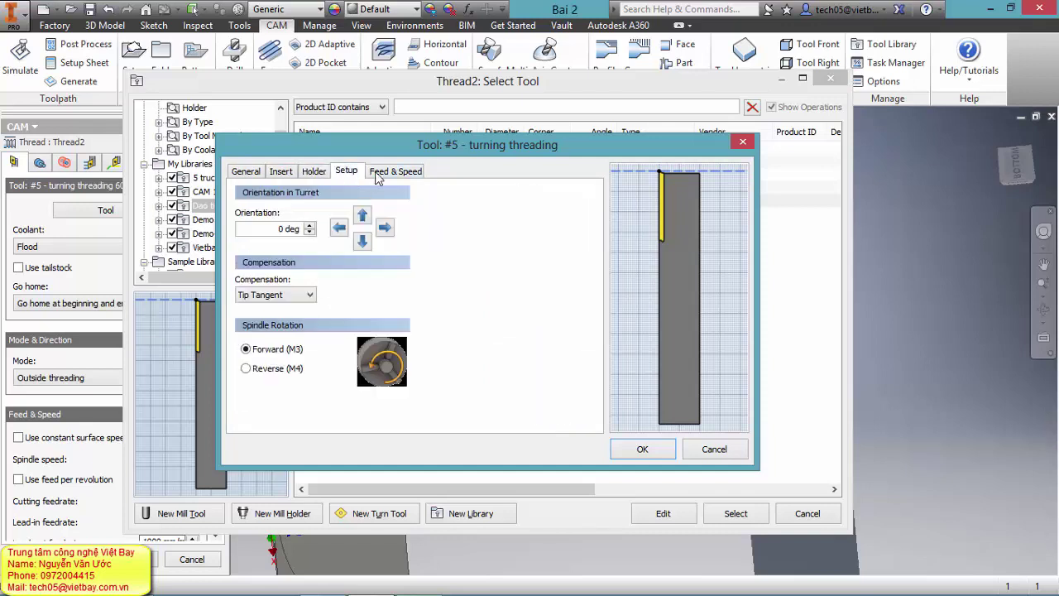
{"action": "left_click", "coordinate": [387, 175]}
{"action": "left_click", "coordinate": [346, 174]}
{"action": "left_click", "coordinate": [316, 173]}
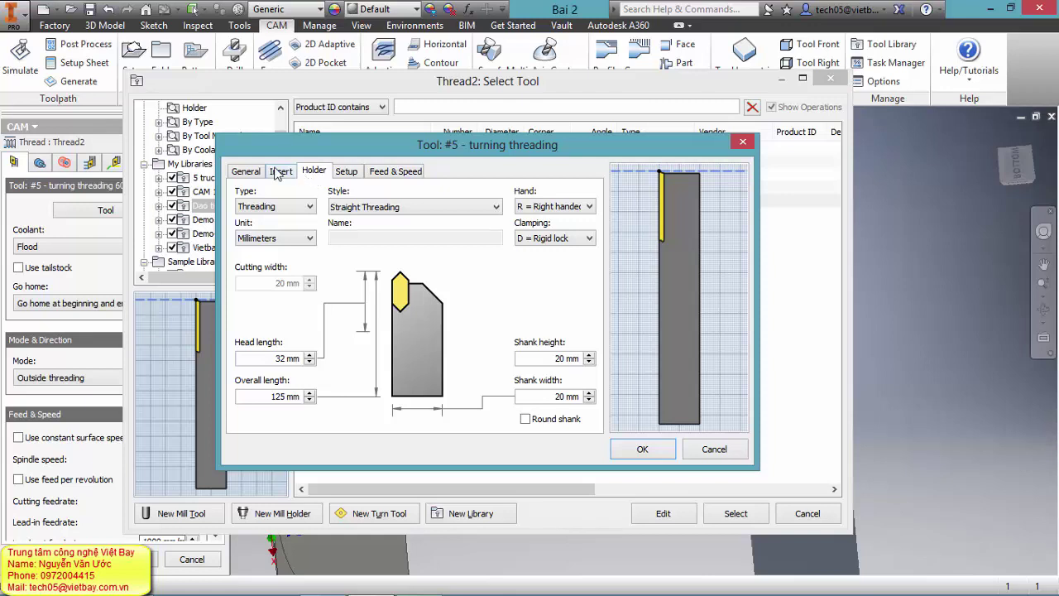
{"action": "left_click", "coordinate": [278, 171]}
{"action": "left_click", "coordinate": [245, 171]}
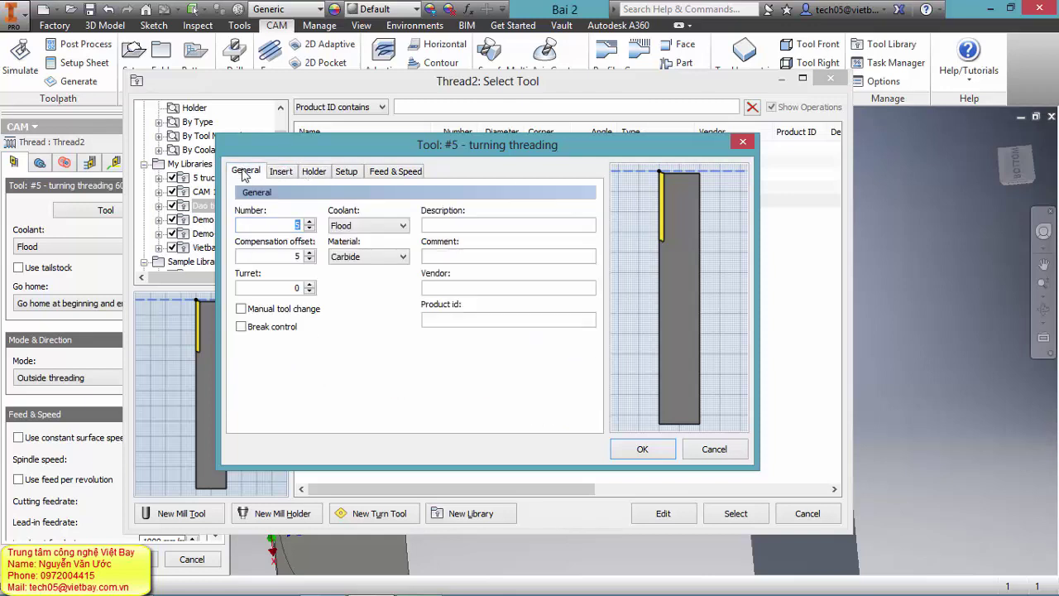
{"action": "left_click", "coordinate": [283, 173]}
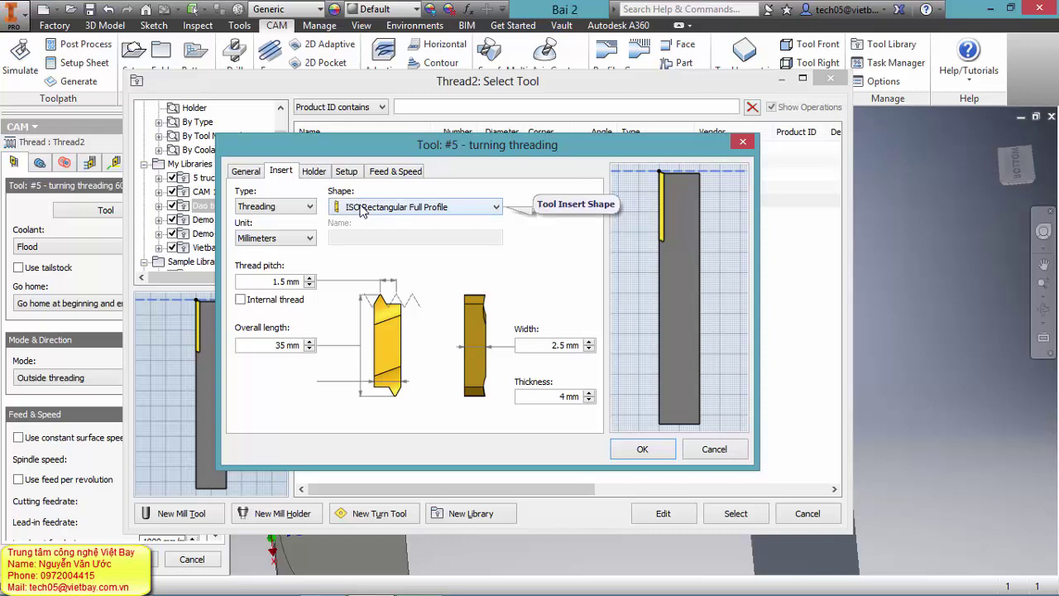
Accept the threading tool's definition and assign the tool to the thread operation.
{"action": "left_click", "coordinate": [625, 453]}
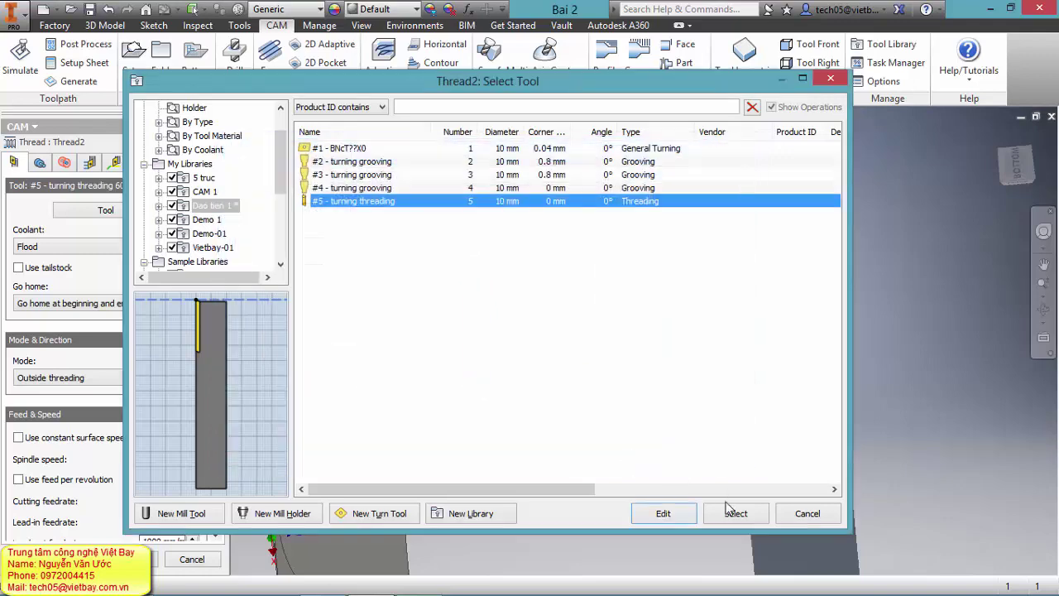
{"action": "left_click", "coordinate": [752, 516]}
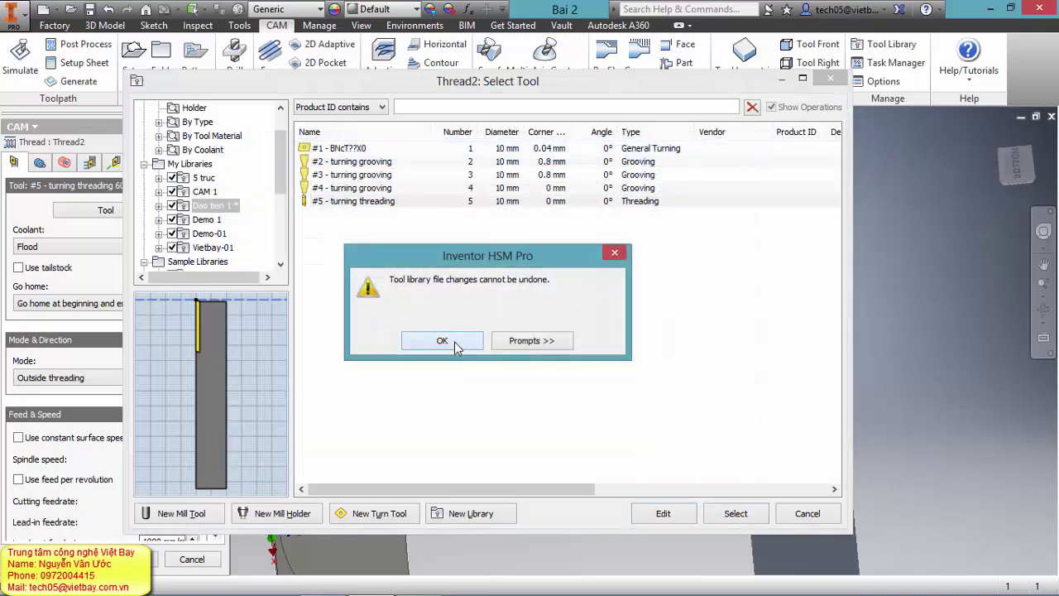
{"action": "left_click", "coordinate": [442, 341]}
{"action": "scroll", "coordinate": [654, 345], "scroll_direction": "up", "scroll_amount": 3}
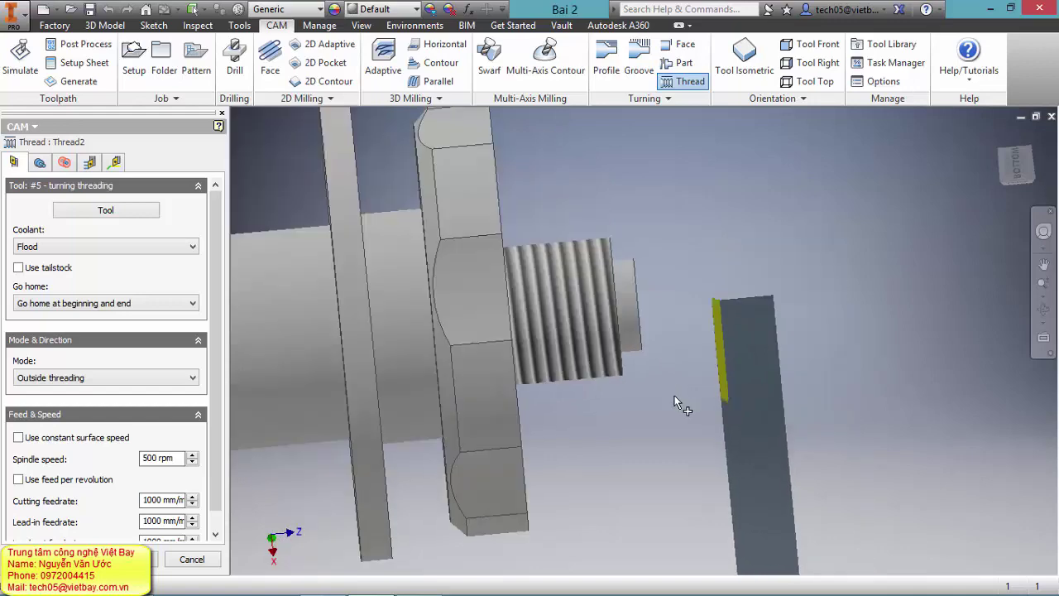
Select the external threaded face at the end of the shaft as the thread operation's geometry.
{"action": "scroll", "coordinate": [674, 401], "scroll_direction": "up", "scroll_amount": 3}
{"action": "scroll", "coordinate": [690, 523], "scroll_direction": "down", "scroll_amount": 5}
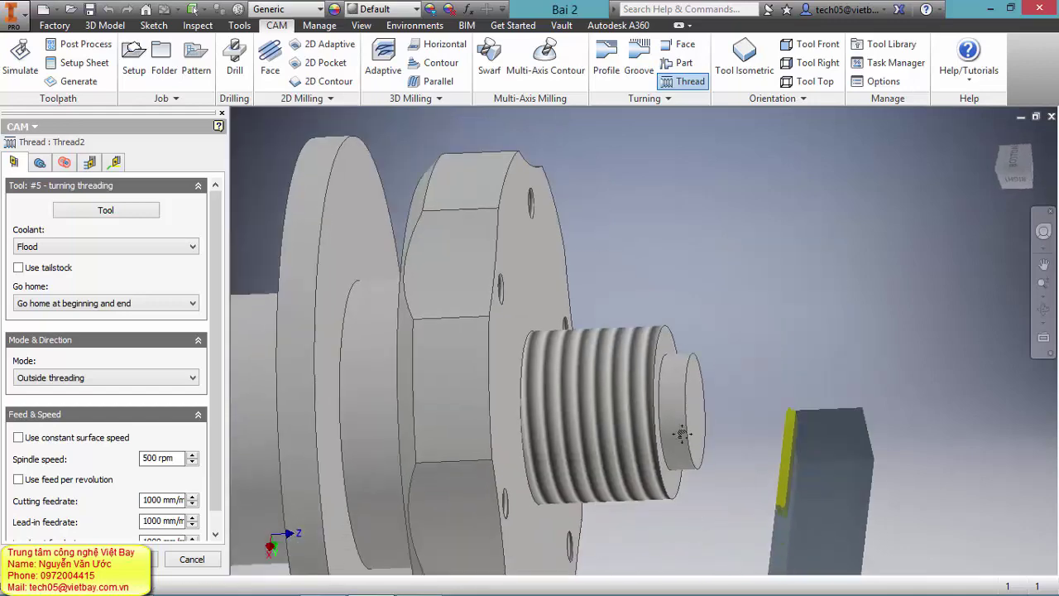
{"action": "left_click", "coordinate": [40, 163]}
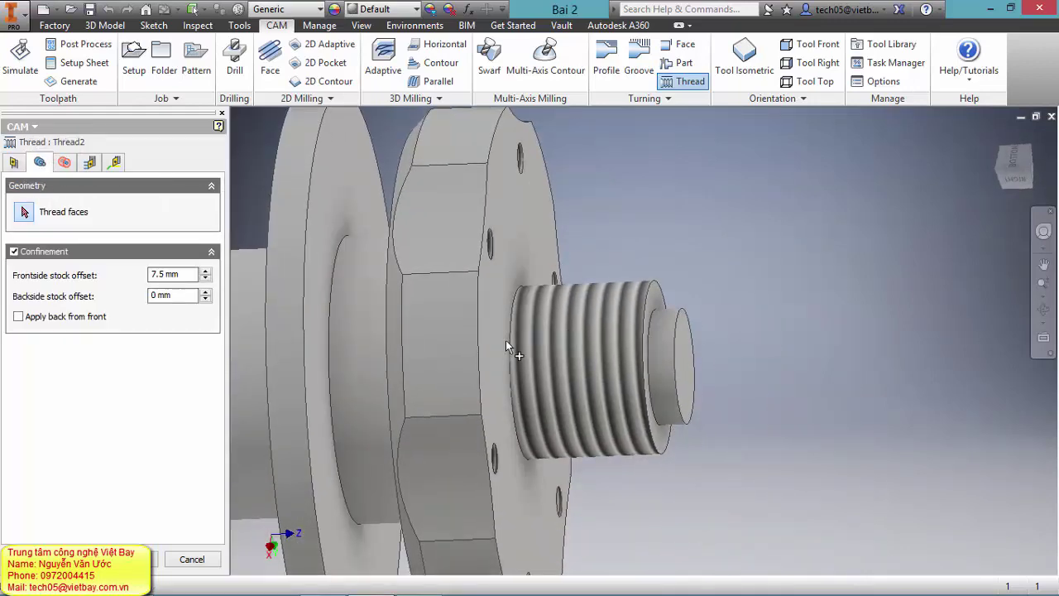
{"action": "left_click", "coordinate": [582, 343]}
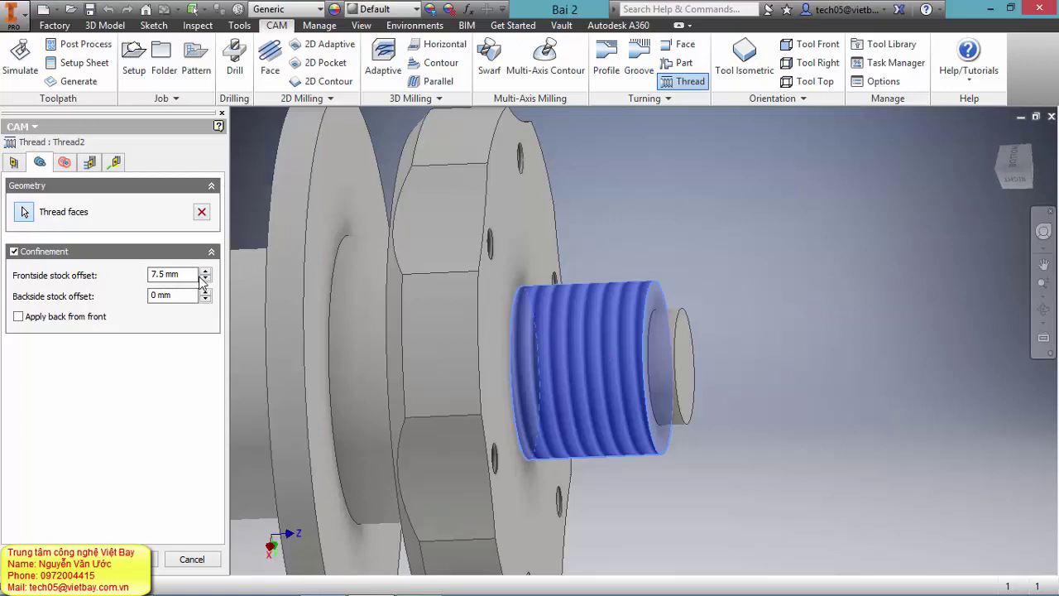
Set the thread operation's backside stock offset to -4 mm.
{"action": "scroll", "coordinate": [824, 265], "scroll_direction": "up", "scroll_amount": 5}
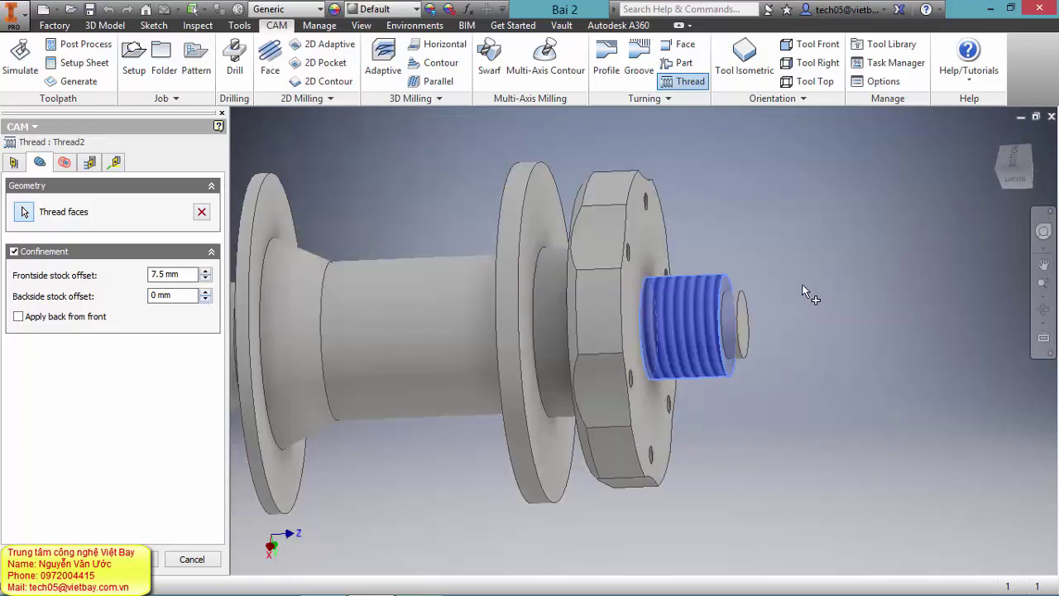
{"action": "left_click", "coordinate": [1016, 163]}
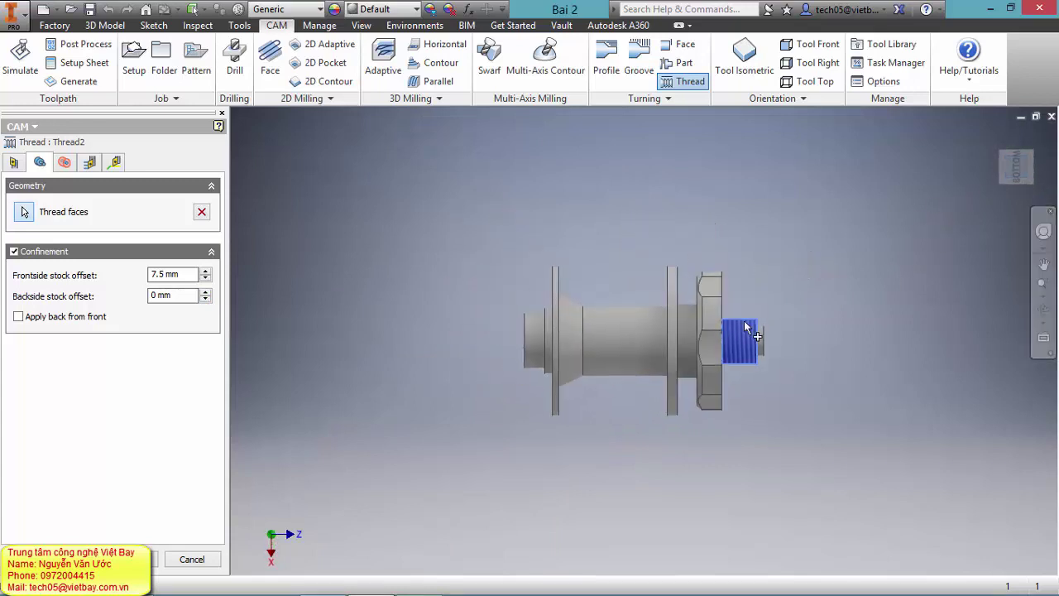
{"action": "scroll", "coordinate": [751, 340], "scroll_direction": "down", "scroll_amount": 5}
{"action": "middle_click_drag", "start_coordinate": [682, 298], "coordinate": [635, 269]}
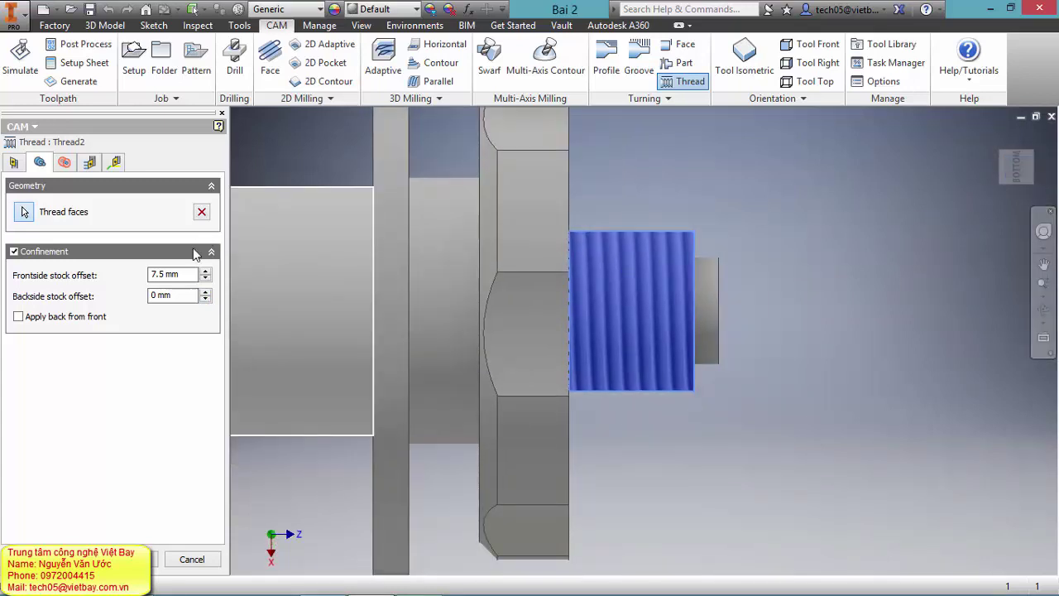
{"action": "left_click", "coordinate": [205, 299]}
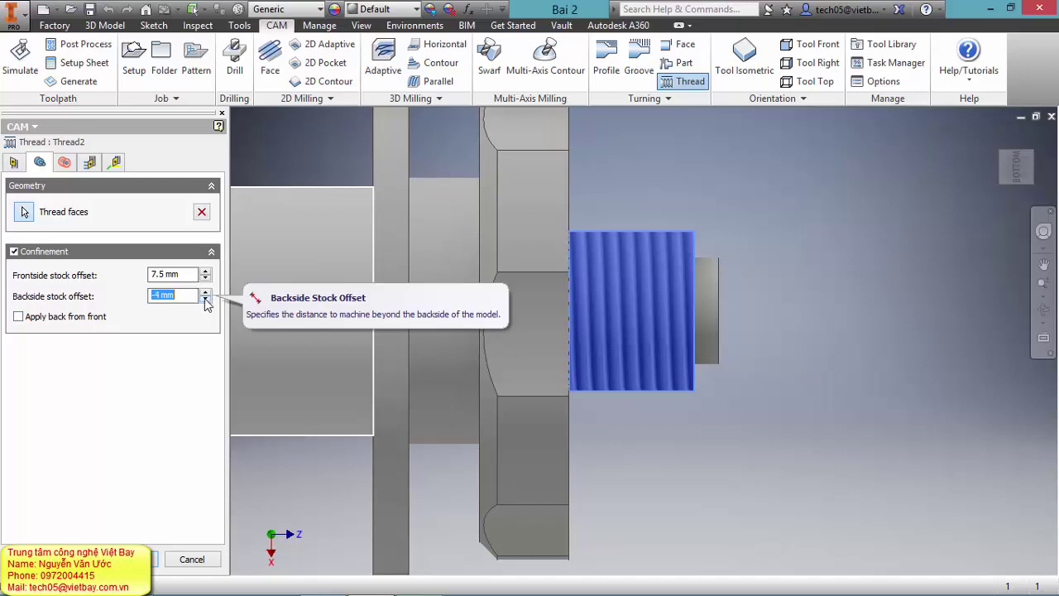
{"action": "scroll", "coordinate": [728, 198], "scroll_direction": "up", "scroll_amount": 3}
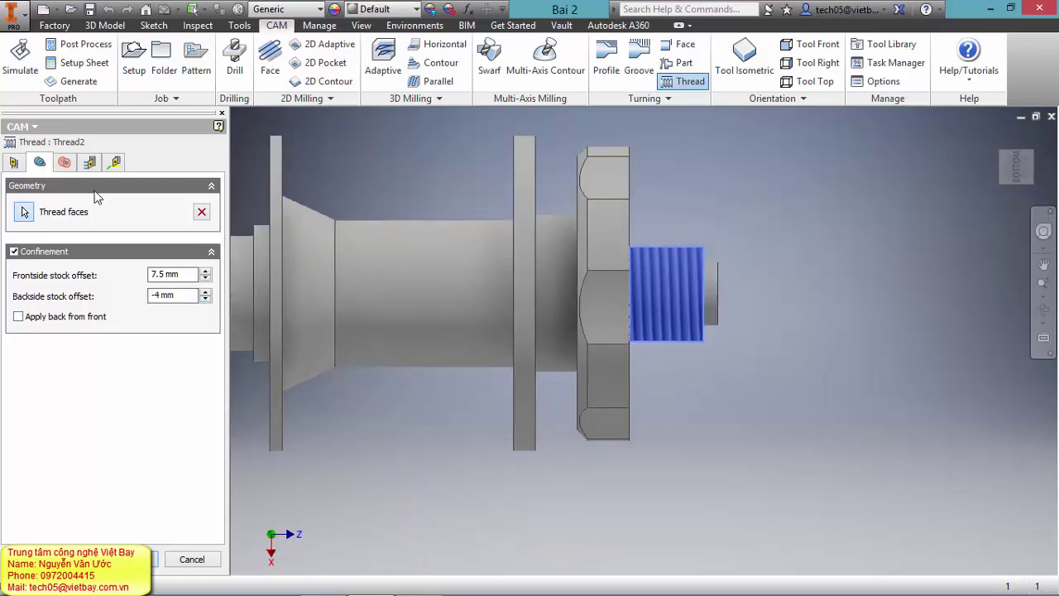
Set the threading passes to 3 stepdowns and re-enter the thread depth.
{"action": "left_click", "coordinate": [65, 163]}
{"action": "left_click", "coordinate": [89, 163]}
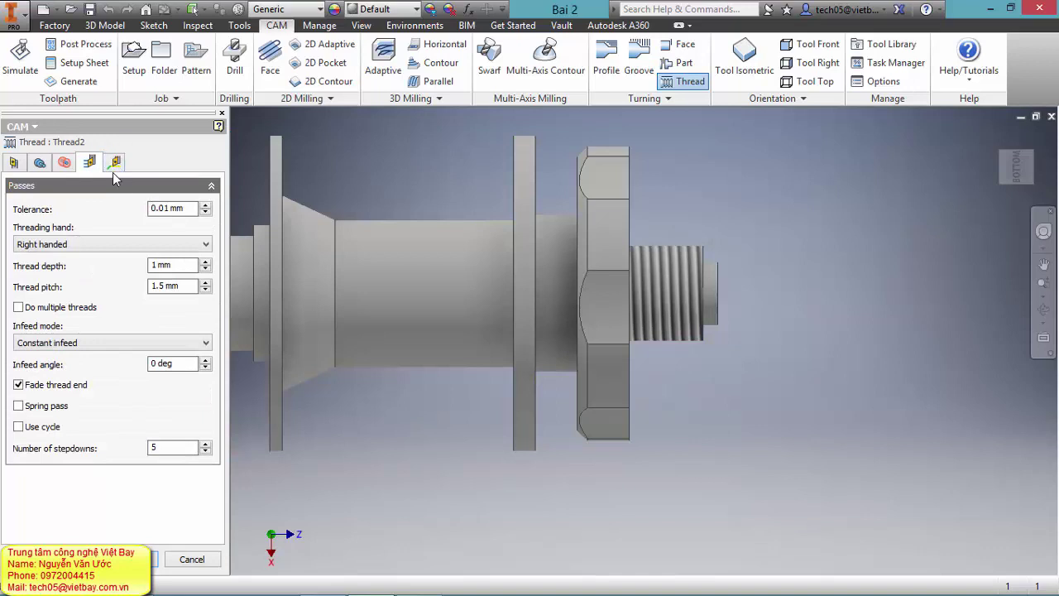
{"action": "left_click", "coordinate": [113, 164]}
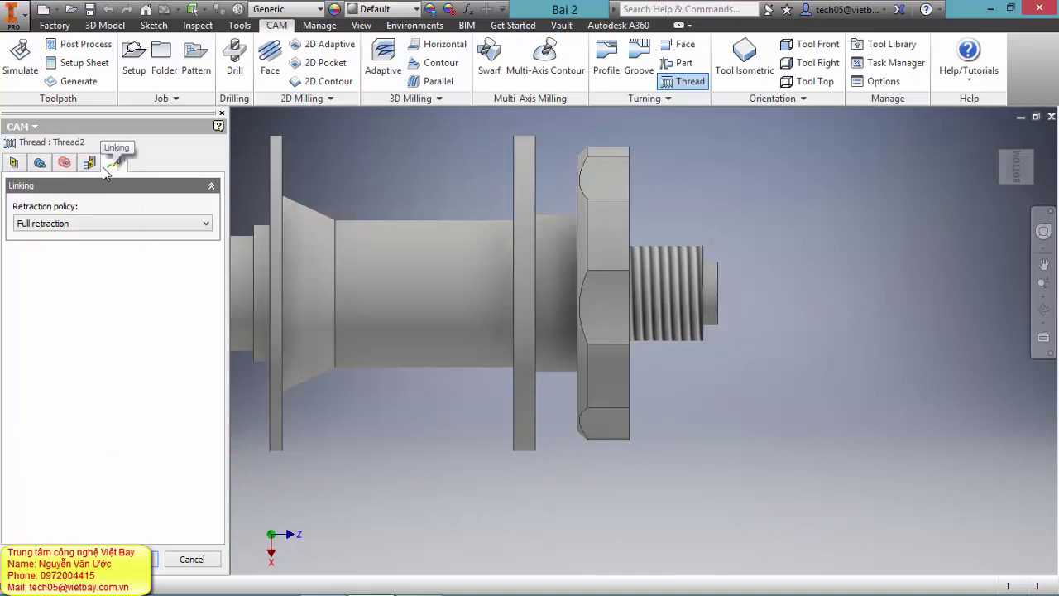
{"action": "left_click", "coordinate": [89, 163]}
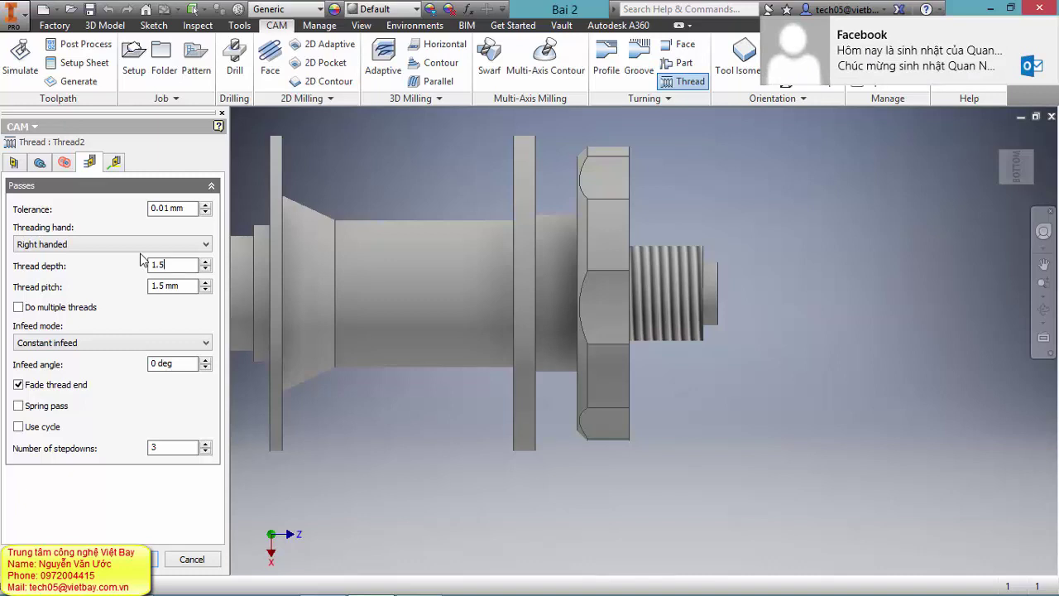
{"action": "key", "text": "BackSpace"}
{"action": "key", "text": "BackSpace"}
{"action": "key", "text": "BackSpace"}
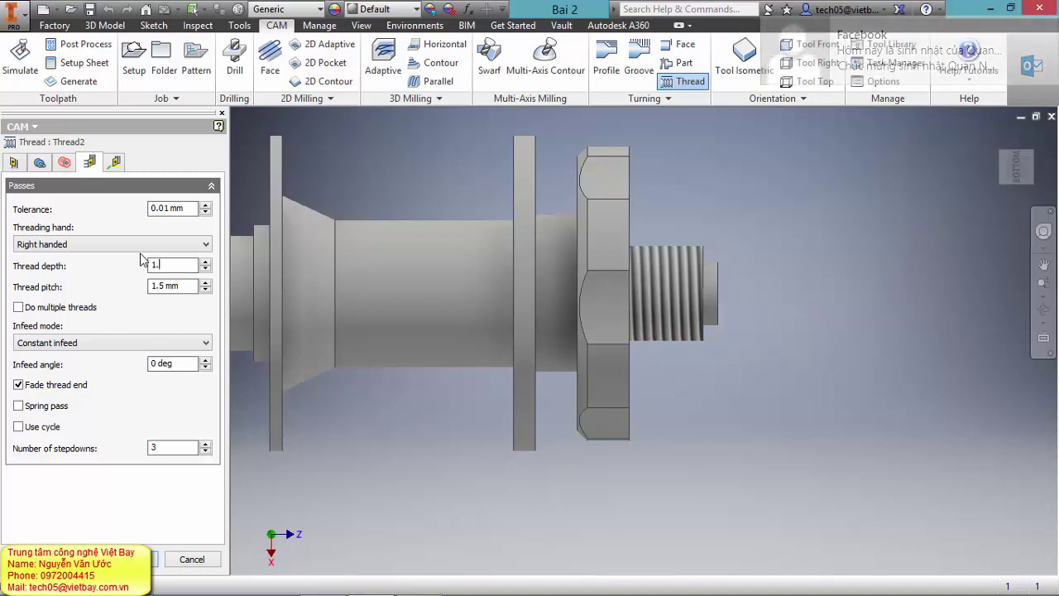
Recheck the thread operation's geometry and tool settings, then accept it to generate the threading toolpath.
{"action": "left_click", "coordinate": [65, 163]}
{"action": "left_click", "coordinate": [40, 162]}
{"action": "left_click", "coordinate": [13, 162]}
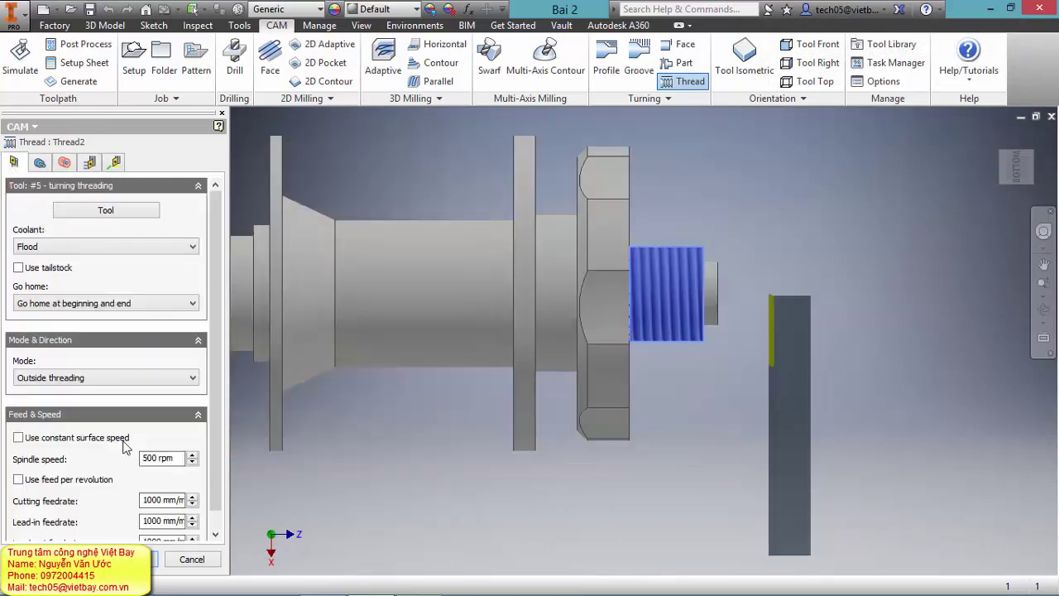
{"action": "left_click", "coordinate": [133, 559]}
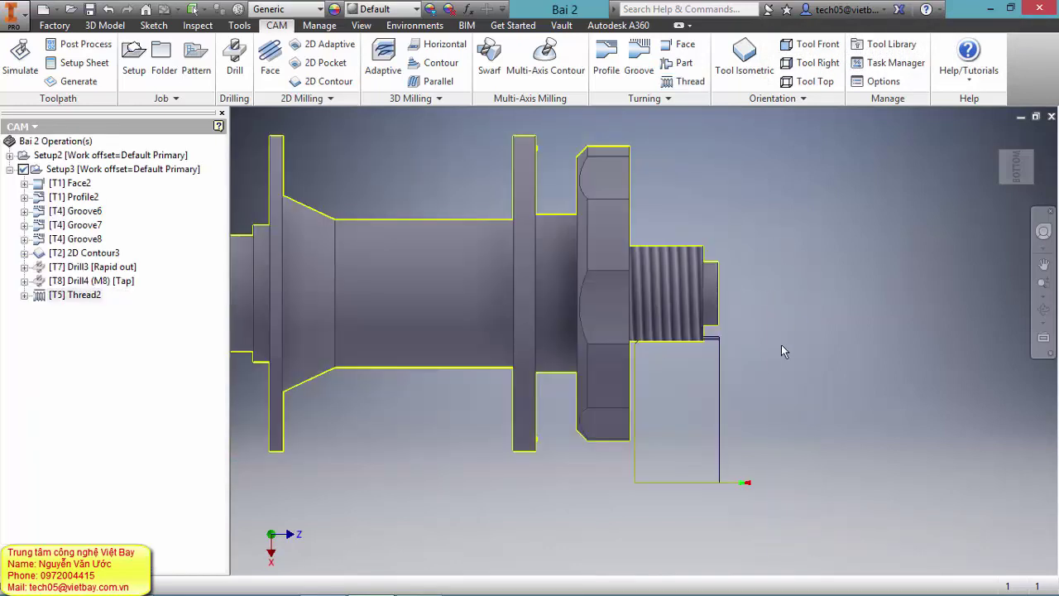
{"action": "scroll", "coordinate": [683, 409], "scroll_direction": "down", "scroll_amount": 5}
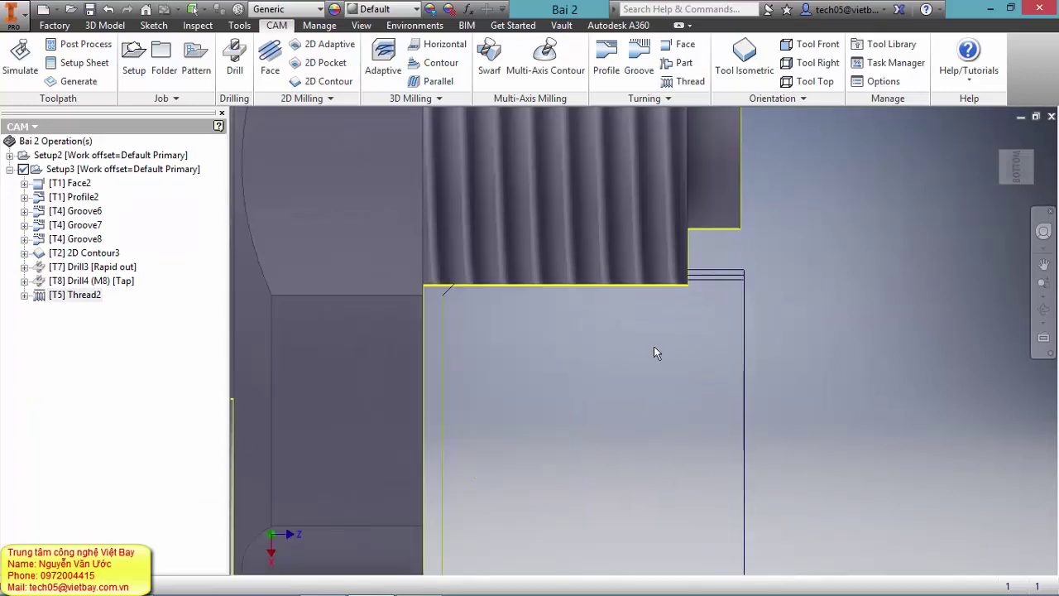
{"action": "scroll", "coordinate": [654, 346], "scroll_direction": "up", "scroll_amount": 3}
{"action": "scroll", "coordinate": [841, 362], "scroll_direction": "up", "scroll_amount": 3}
{"action": "middle_click_drag", "start_coordinate": [841, 356], "coordinate": [823, 333], "text": "shift"}
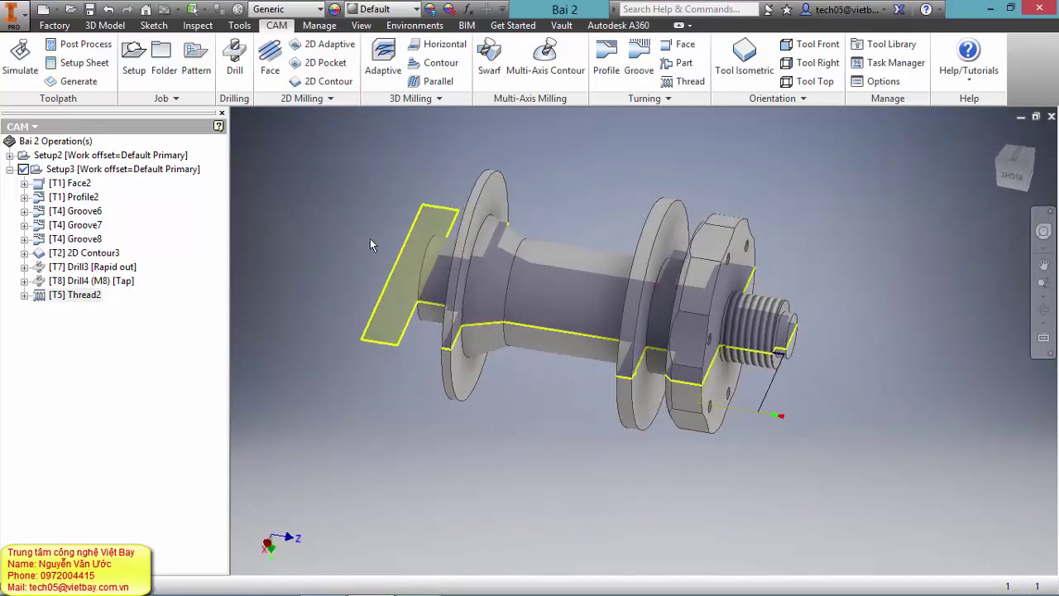
Hide the part's solid body Solid1 in the model browser and return to the CAM operations.
{"action": "left_click", "coordinate": [20, 126]}
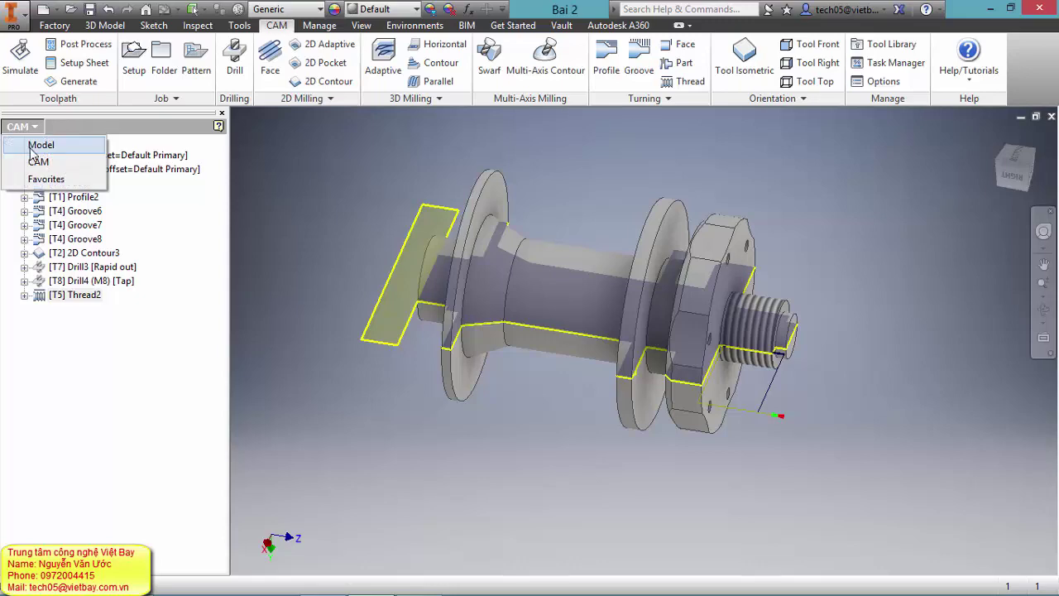
{"action": "left_click", "coordinate": [25, 141]}
{"action": "left_click", "coordinate": [8, 177]}
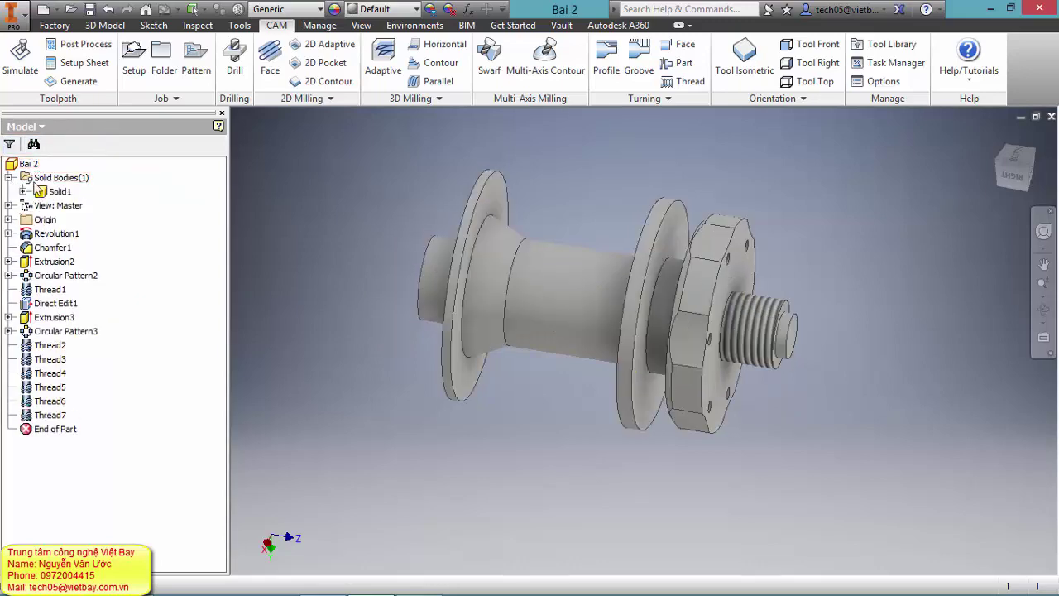
{"action": "left_click", "coordinate": [59, 191]}
{"action": "right_click", "coordinate": [68, 189]}
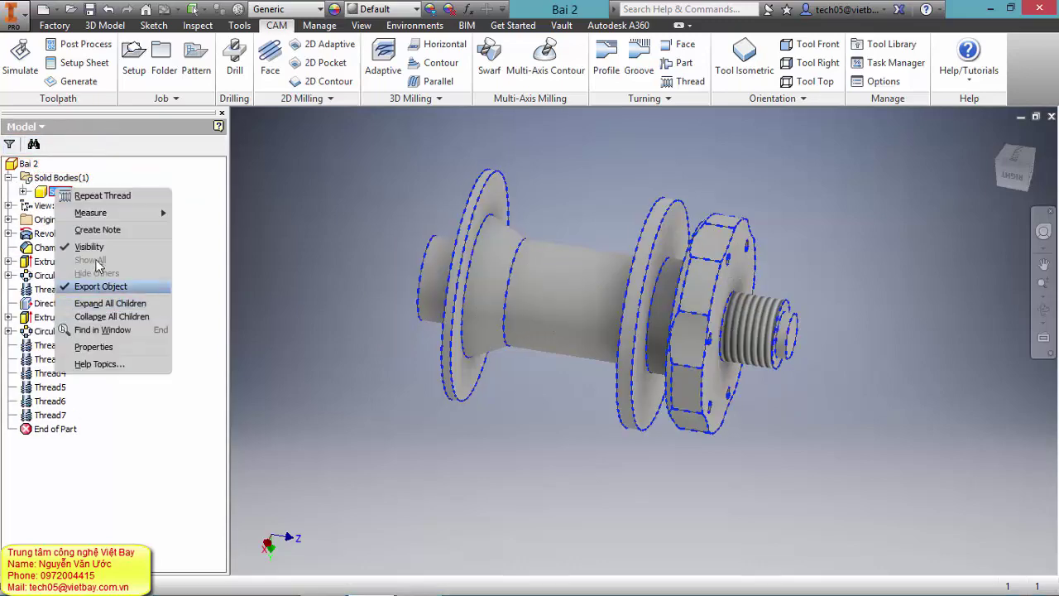
{"action": "key", "text": "Escape"}
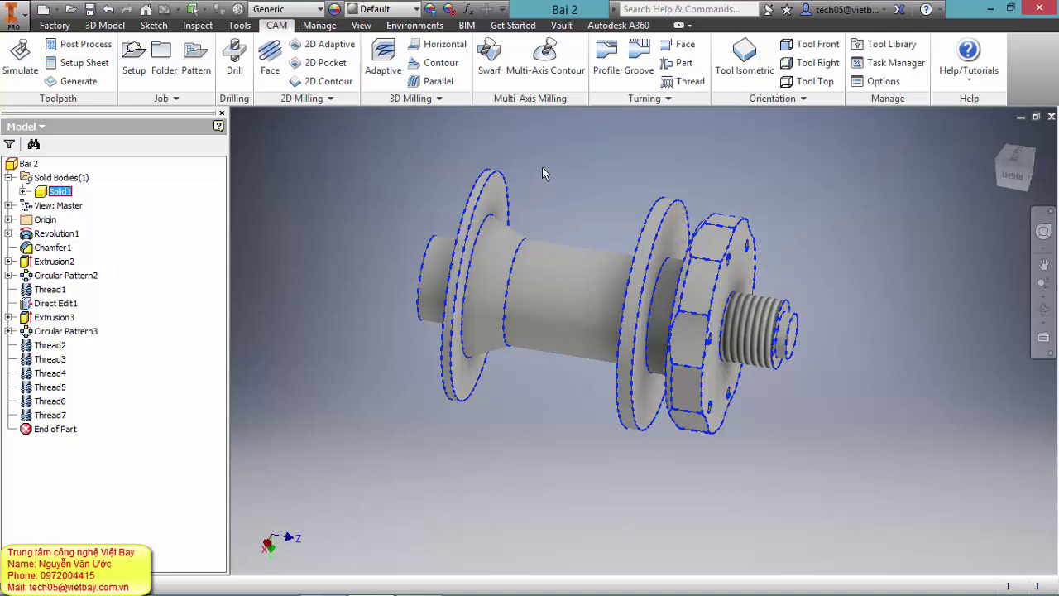
{"action": "key", "text": "alt+v"}
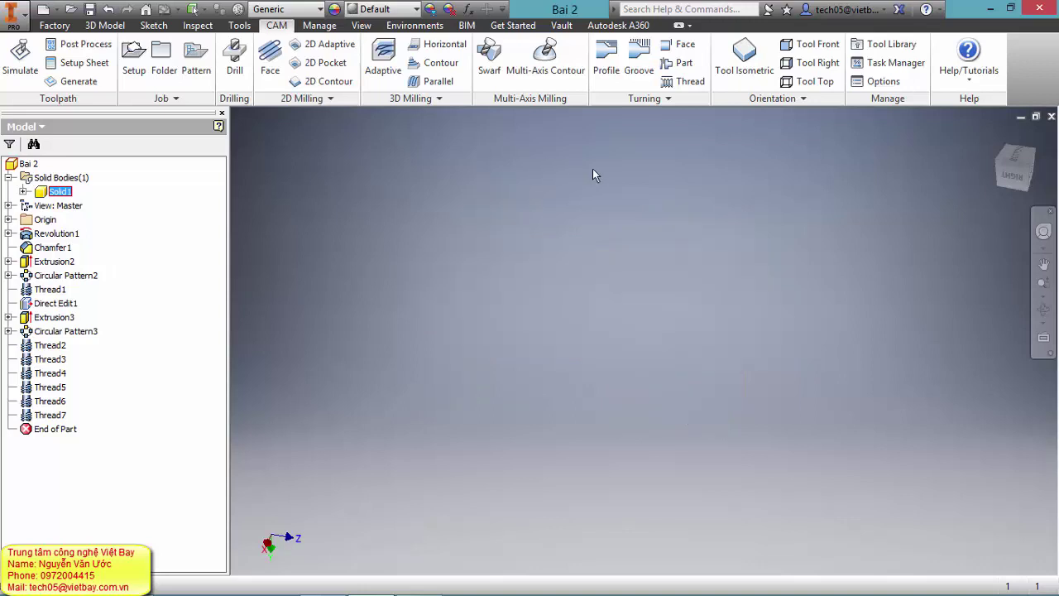
{"action": "left_click", "coordinate": [23, 126]}
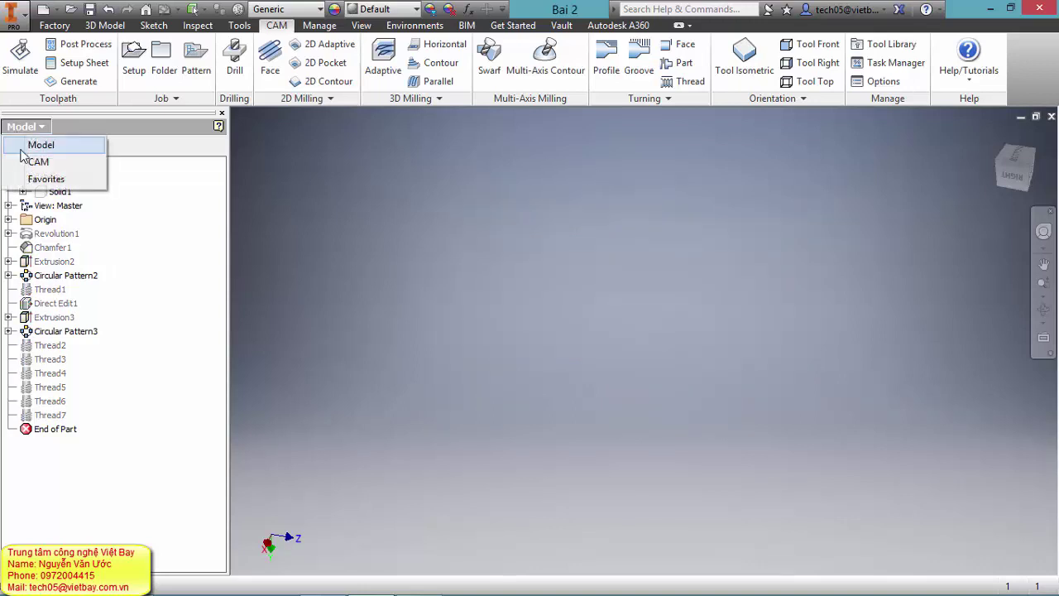
{"action": "left_click", "coordinate": [26, 158]}
Simulate all operations of Setup3 and play the machining through at an increased playback speed.
{"action": "middle_click_drag", "start_coordinate": [630, 221], "coordinate": [644, 267], "text": "shift"}
{"action": "left_click", "coordinate": [1031, 174]}
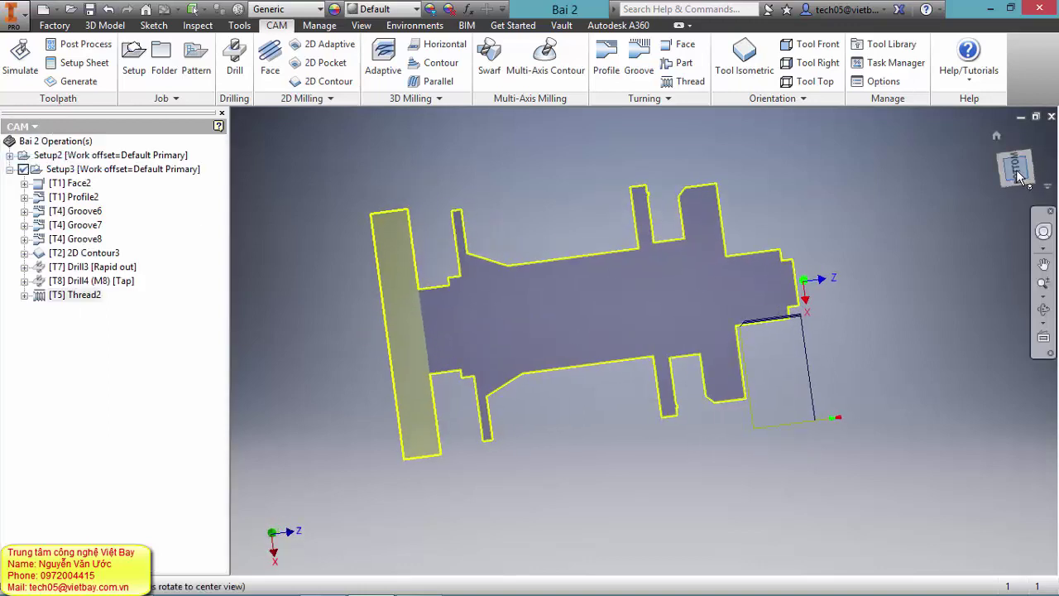
{"action": "scroll", "coordinate": [527, 287], "scroll_direction": "up", "scroll_amount": 5}
{"action": "scroll", "coordinate": [528, 291], "scroll_direction": "down", "scroll_amount": 5}
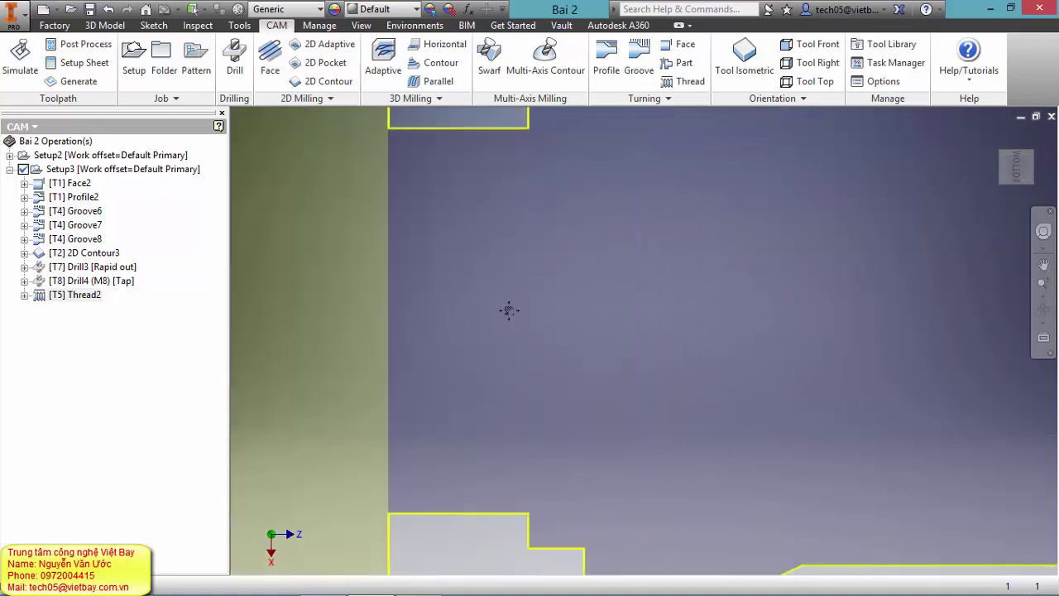
{"action": "left_click", "coordinate": [70, 169]}
{"action": "right_click", "coordinate": [70, 170]}
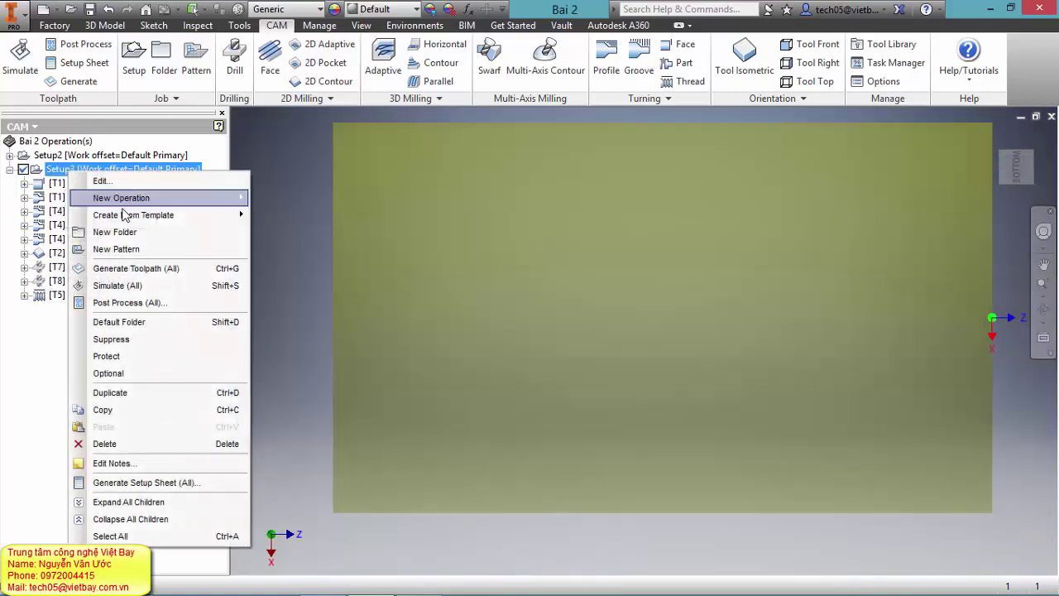
{"action": "left_click", "coordinate": [132, 290]}
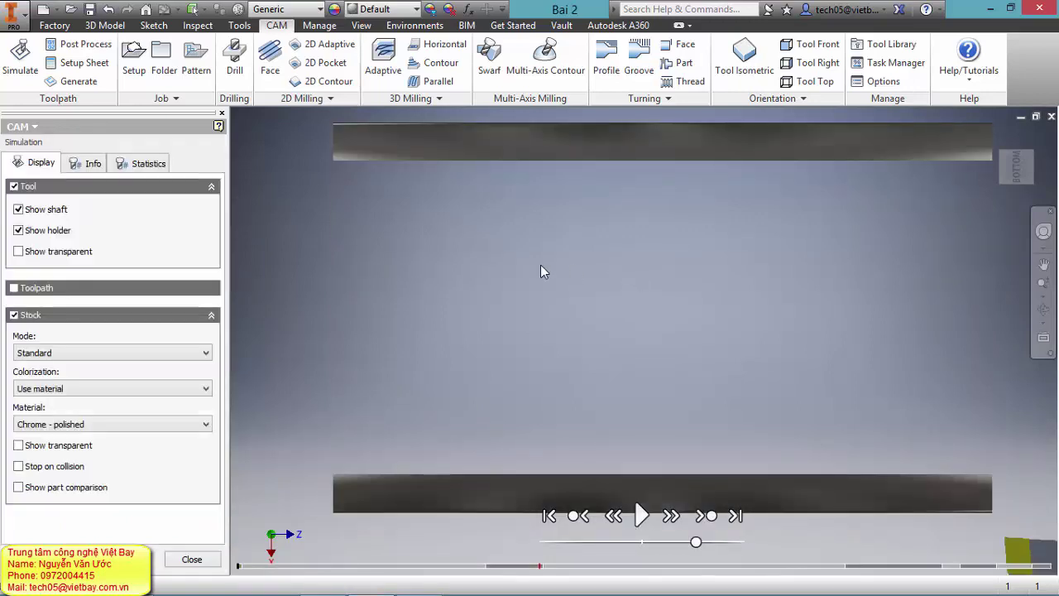
{"action": "mouse_move", "coordinate": [881, 327]}
{"action": "middle_mouse_down", "text": "shift"}
{"action": "mouse_move", "coordinate": [871, 332]}
{"action": "mouse_move", "coordinate": [886, 309]}
{"action": "mouse_move", "coordinate": [867, 300]}
{"action": "mouse_move", "coordinate": [870, 308]}
{"action": "middle_mouse_up", "text": "shift"}
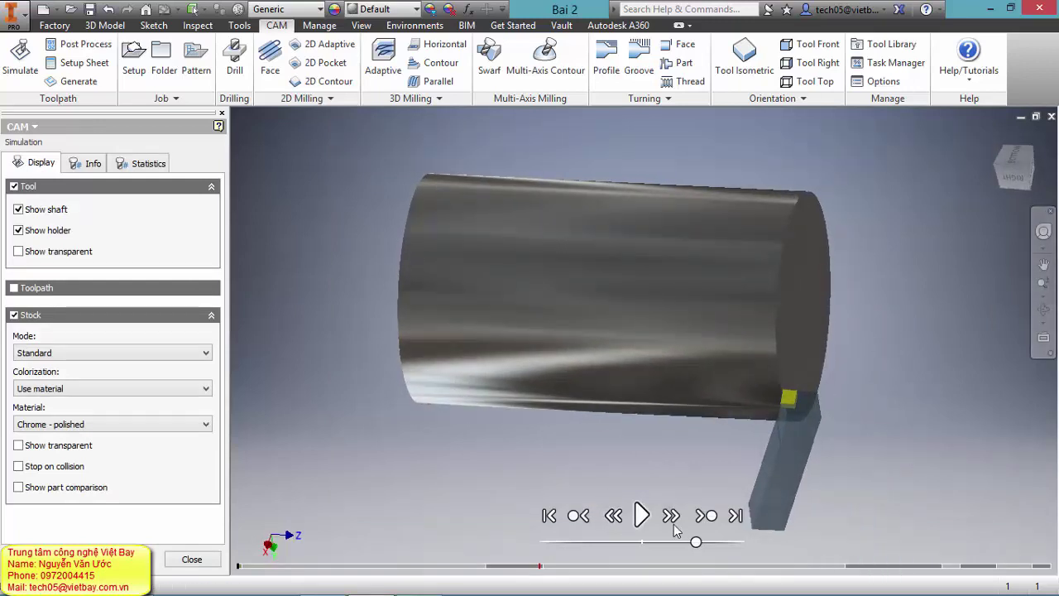
{"action": "left_click", "coordinate": [644, 515]}
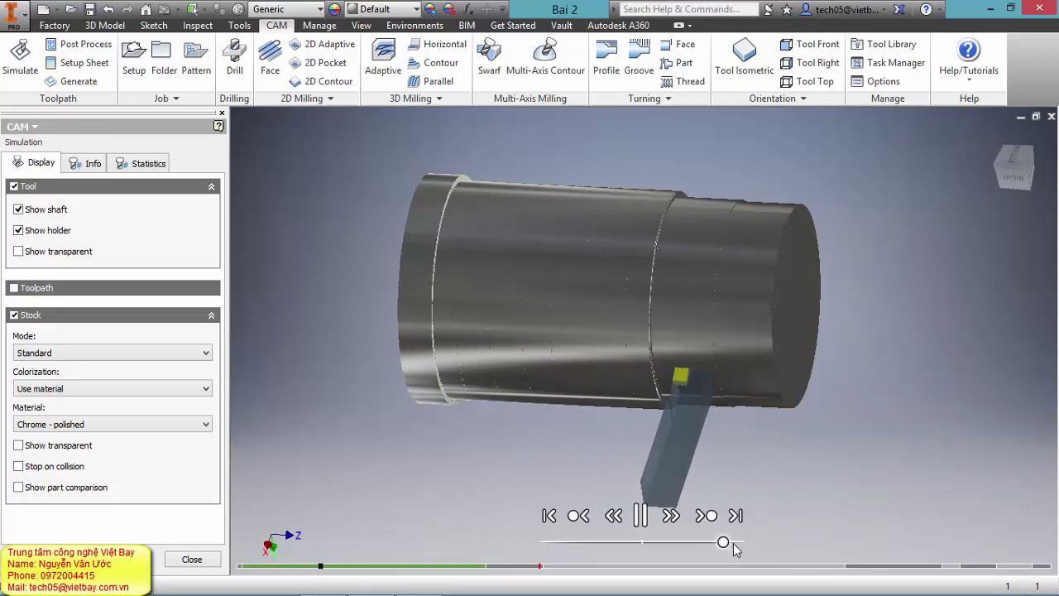
{"action": "left_click_drag", "start_coordinate": [699, 544], "coordinate": [740, 543]}
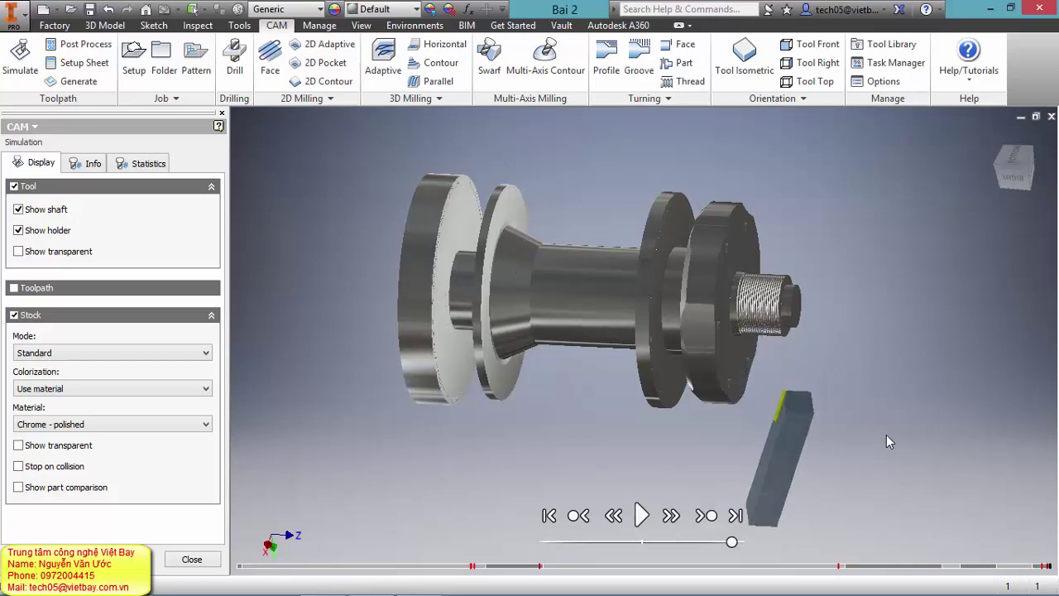
Examine the simulated external thread on the shaft end up close, including its profile from the side.
{"action": "mouse_move", "coordinate": [852, 336]}
{"action": "middle_mouse_down", "text": "shift"}
{"action": "mouse_move", "coordinate": [905, 336]}
{"action": "mouse_move", "coordinate": [919, 350]}
{"action": "mouse_move", "coordinate": [855, 328]}
{"action": "middle_mouse_up", "text": "shift"}
{"action": "scroll", "coordinate": [847, 316], "scroll_direction": "up", "scroll_amount": 3}
{"action": "scroll", "coordinate": [914, 327], "scroll_direction": "down", "scroll_amount": 2}
{"action": "scroll", "coordinate": [856, 330], "scroll_direction": "up", "scroll_amount": 3}
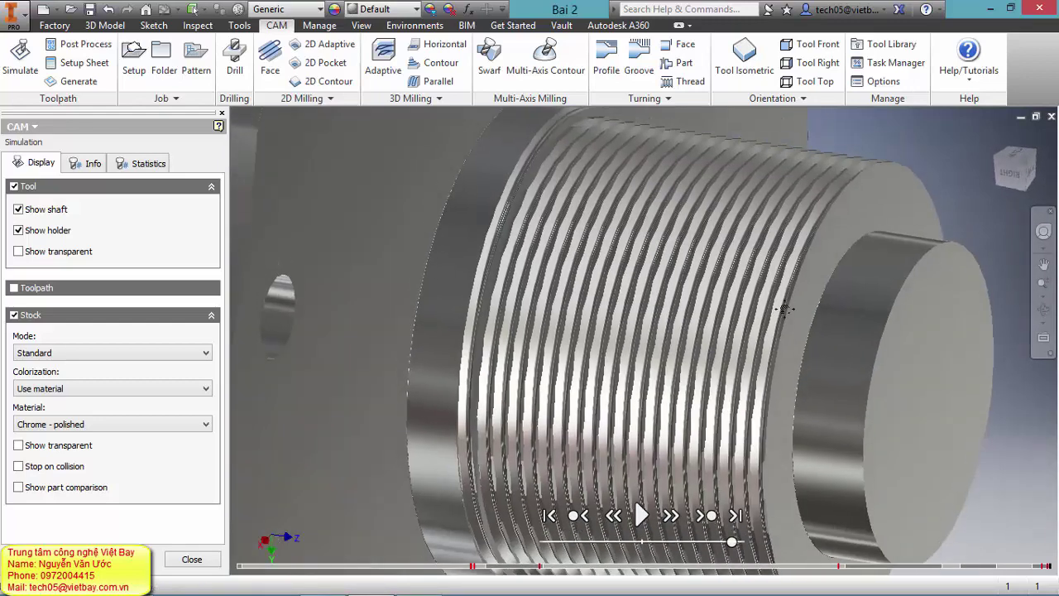
{"action": "scroll", "coordinate": [797, 279], "scroll_direction": "down", "scroll_amount": 2}
{"action": "middle_click_drag", "start_coordinate": [801, 294], "coordinate": [831, 280], "text": "shift"}
{"action": "scroll", "coordinate": [942, 201], "scroll_direction": "down", "scroll_amount": 1}
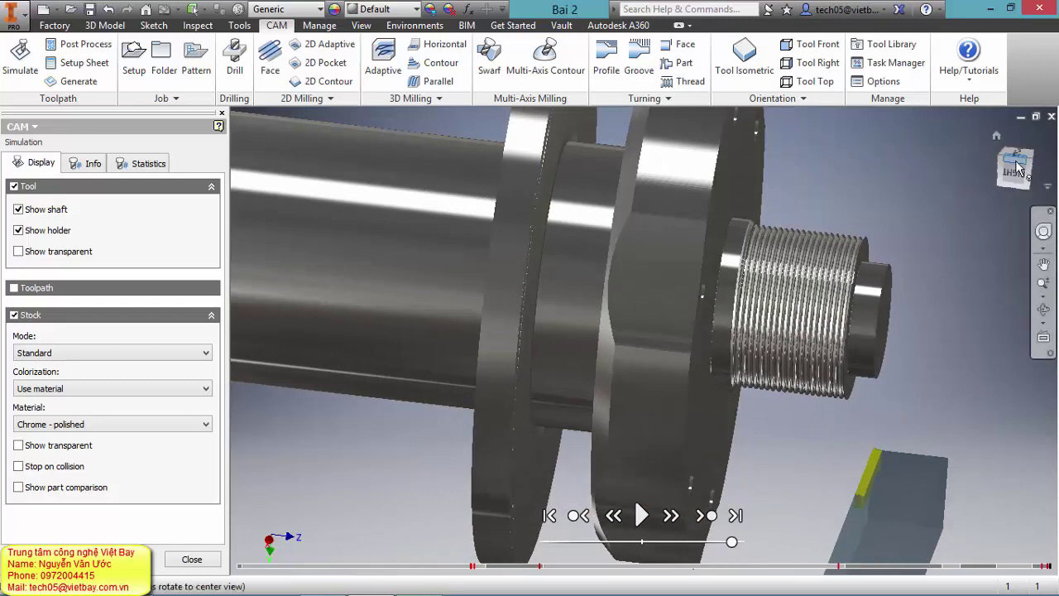
{"action": "scroll", "coordinate": [951, 210], "scroll_direction": "up", "scroll_amount": 1}
{"action": "key", "text": "F5"}
{"action": "scroll", "coordinate": [729, 313], "scroll_direction": "up", "scroll_amount": 6}
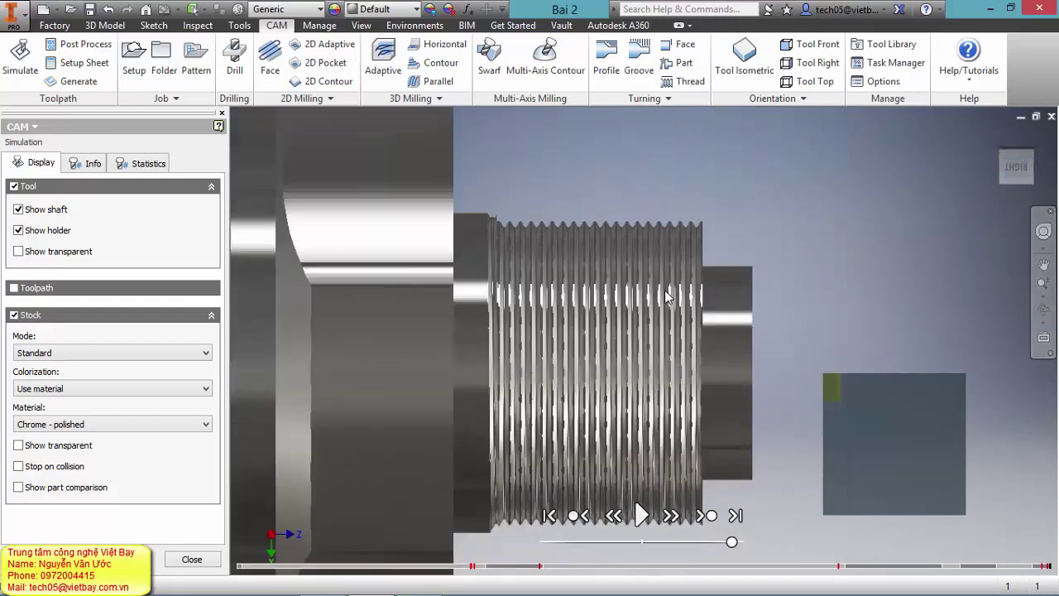
{"action": "scroll", "coordinate": [620, 196], "scroll_direction": "down", "scroll_amount": 2}
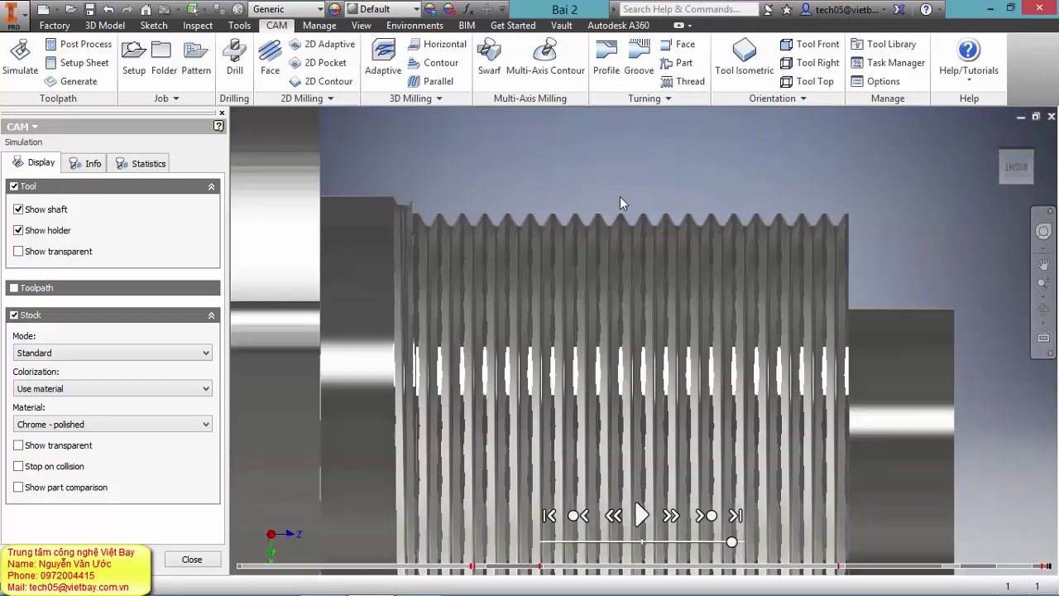
{"action": "middle_click_drag", "start_coordinate": [619, 196], "coordinate": [580, 145]}
{"action": "scroll", "coordinate": [596, 171], "scroll_direction": "down", "scroll_amount": 2}
{"action": "scroll", "coordinate": [539, 156], "scroll_direction": "up", "scroll_amount": 2}
{"action": "scroll", "coordinate": [643, 156], "scroll_direction": "down", "scroll_amount": 2}
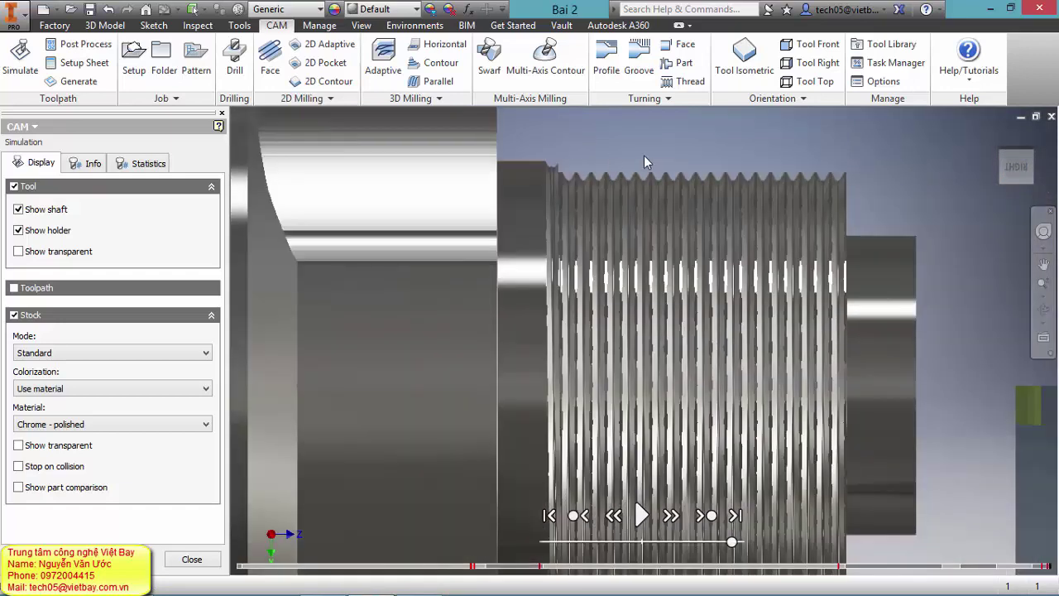
{"action": "scroll", "coordinate": [805, 160], "scroll_direction": "down", "scroll_amount": 2}
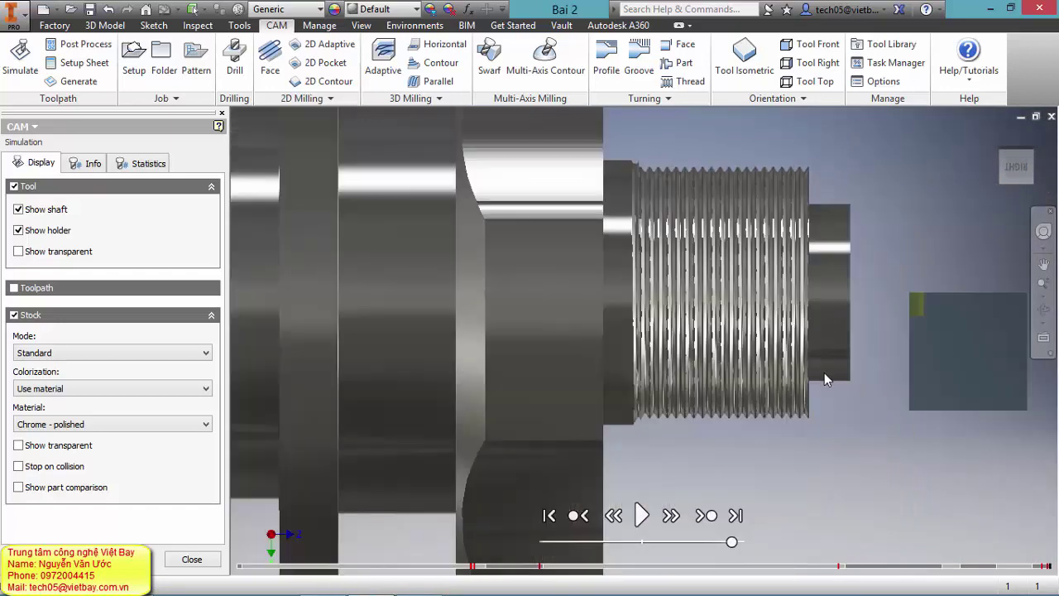
Examine the simulated thread and the whole machined shaft from several angles, then close the simulation.
{"action": "left_click", "coordinate": [1044, 140]}
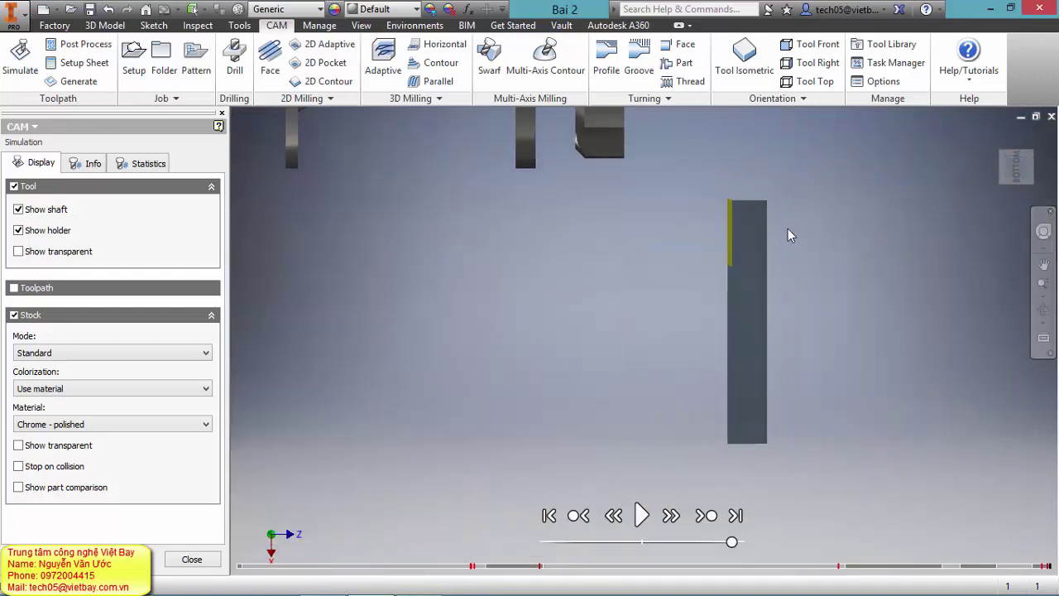
{"action": "scroll", "coordinate": [664, 146], "scroll_direction": "up", "scroll_amount": 5}
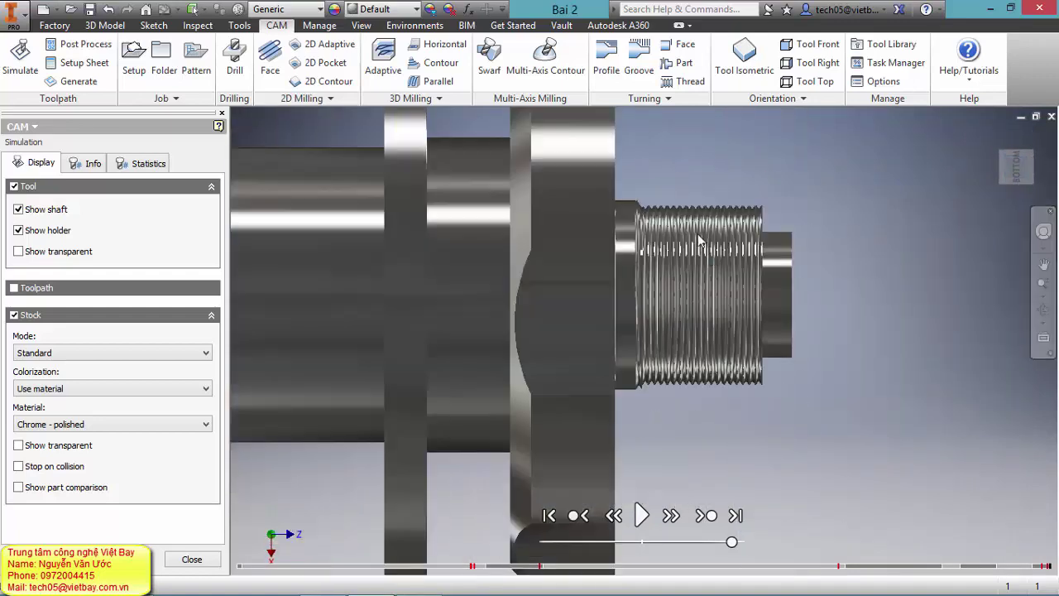
{"action": "scroll", "coordinate": [699, 240], "scroll_direction": "up", "scroll_amount": 3}
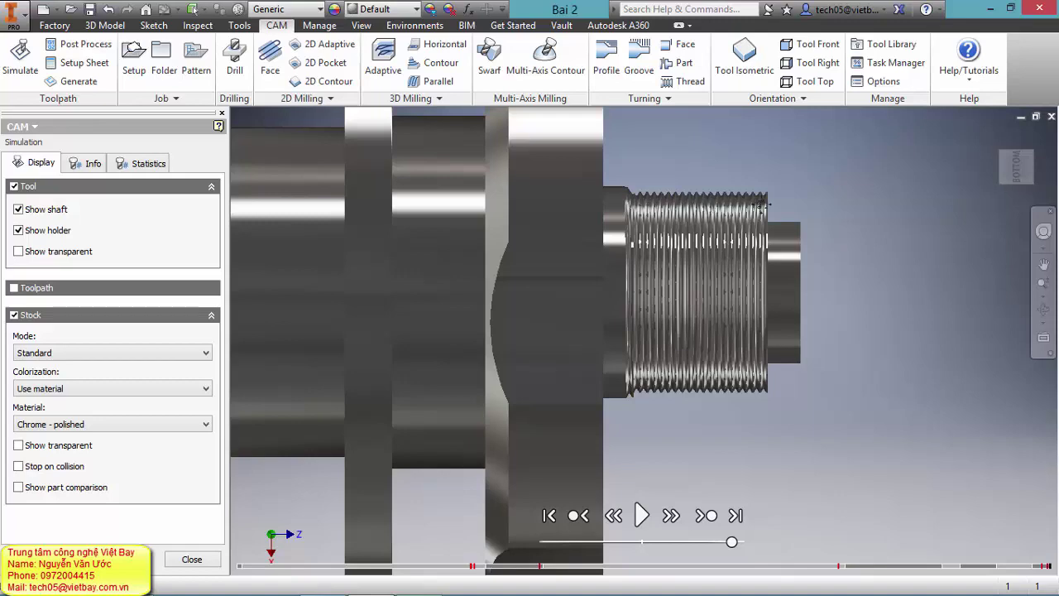
{"action": "scroll", "coordinate": [876, 270], "scroll_direction": "down", "scroll_amount": 5}
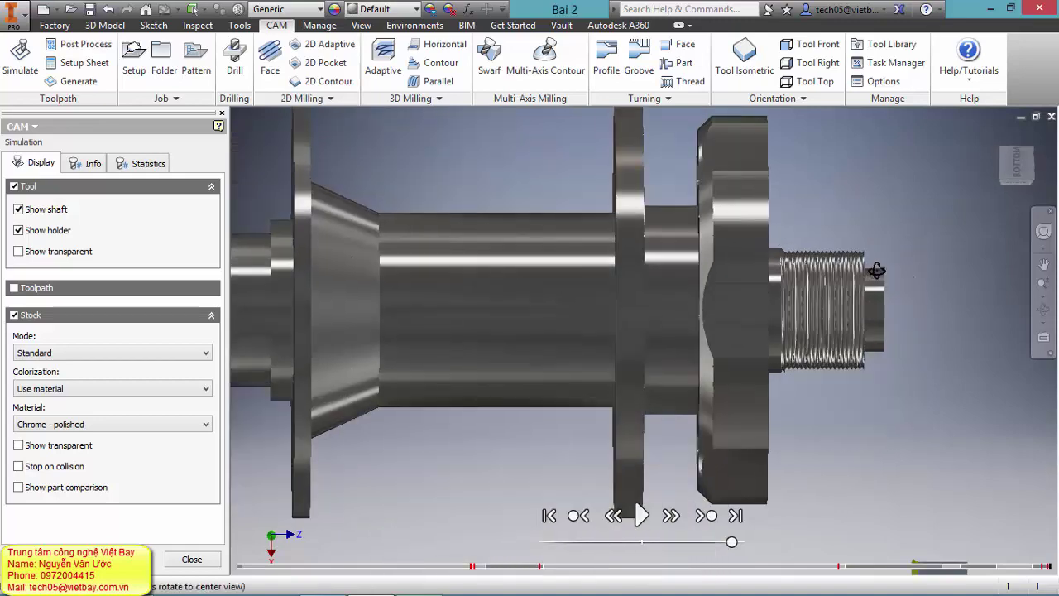
{"action": "key", "text": "F6"}
{"action": "left_click_drag", "start_coordinate": [880, 265], "coordinate": [786, 260]}
{"action": "scroll", "coordinate": [787, 260], "scroll_direction": "up", "scroll_amount": 5}
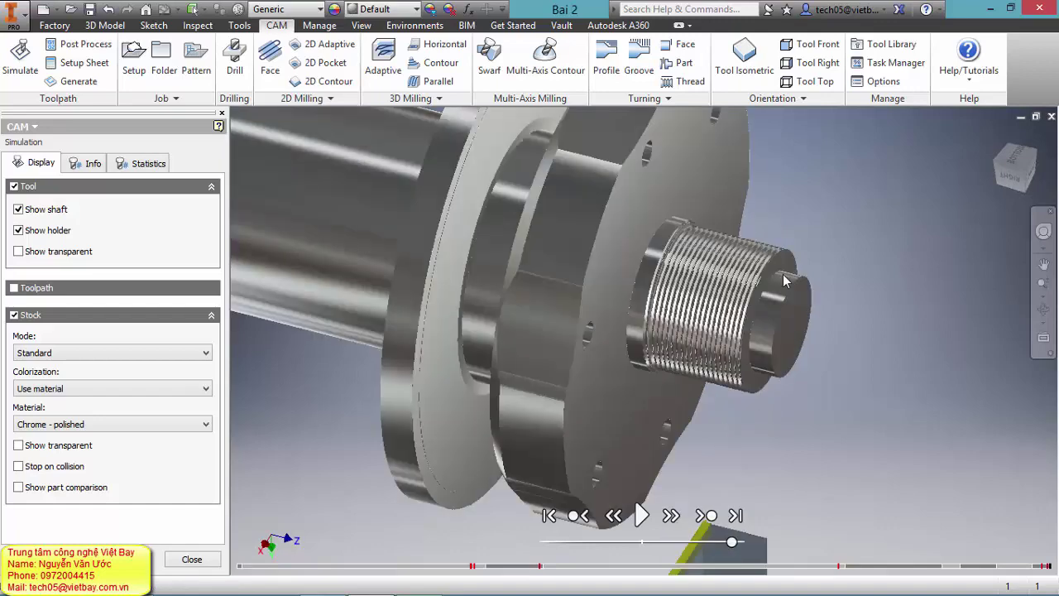
{"action": "scroll", "coordinate": [769, 239], "scroll_direction": "up", "scroll_amount": 5}
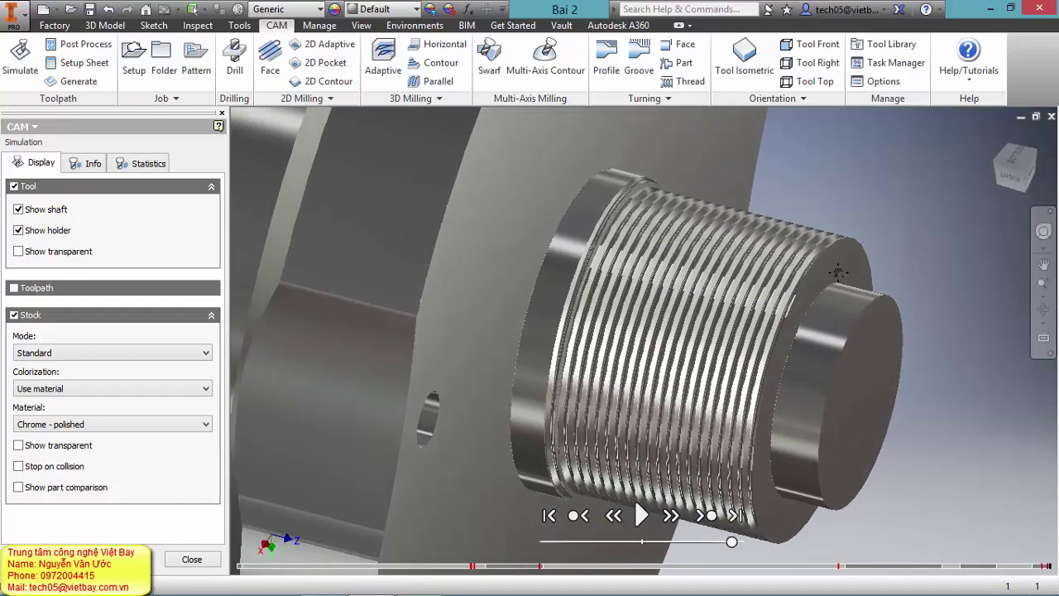
{"action": "scroll", "coordinate": [839, 206], "scroll_direction": "down", "scroll_amount": 5}
{"action": "left_click_drag", "start_coordinate": [737, 244], "coordinate": [693, 220]}
{"action": "scroll", "coordinate": [700, 215], "scroll_direction": "down", "scroll_amount": 10}
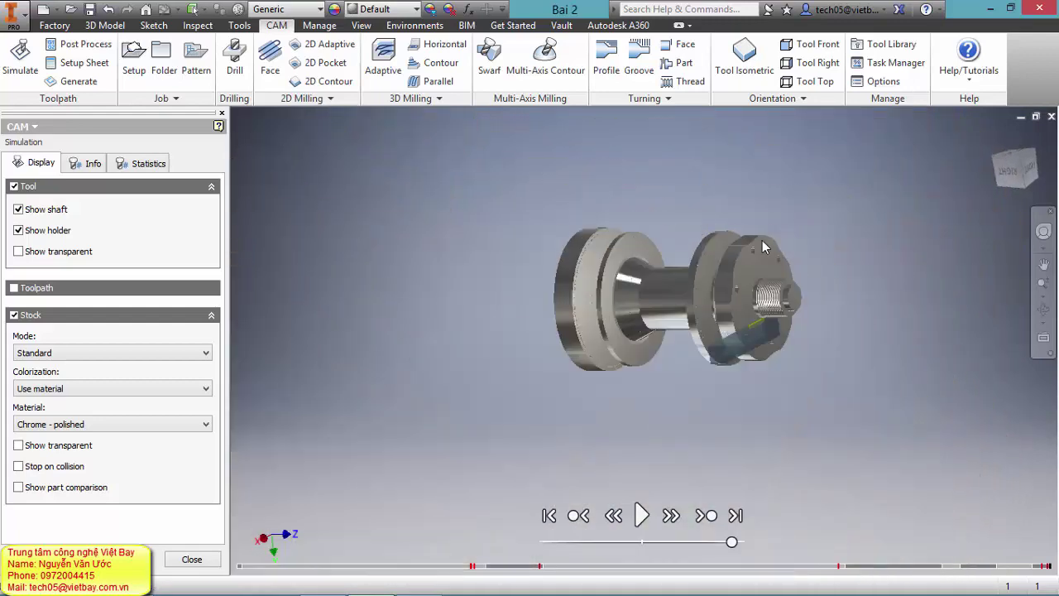
{"action": "middle_click_drag", "start_coordinate": [761, 240], "coordinate": [782, 285], "text": "shift"}
{"action": "left_click", "coordinate": [203, 560]}
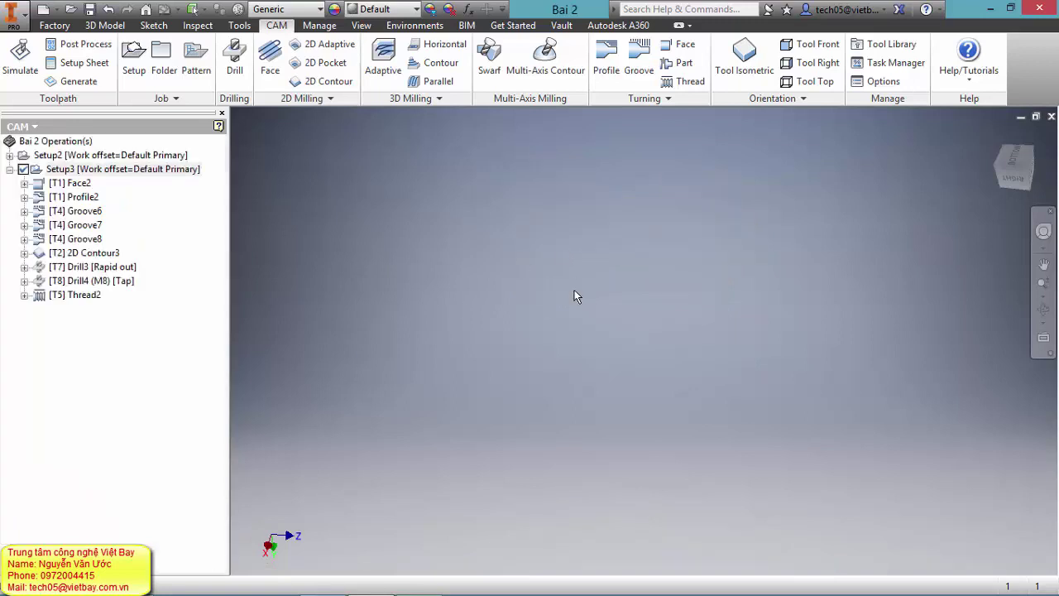
Make the solid body Solid1 visible again in the model browser, then return to the CAM operations and select Setup3.
{"action": "left_click", "coordinate": [22, 125]}
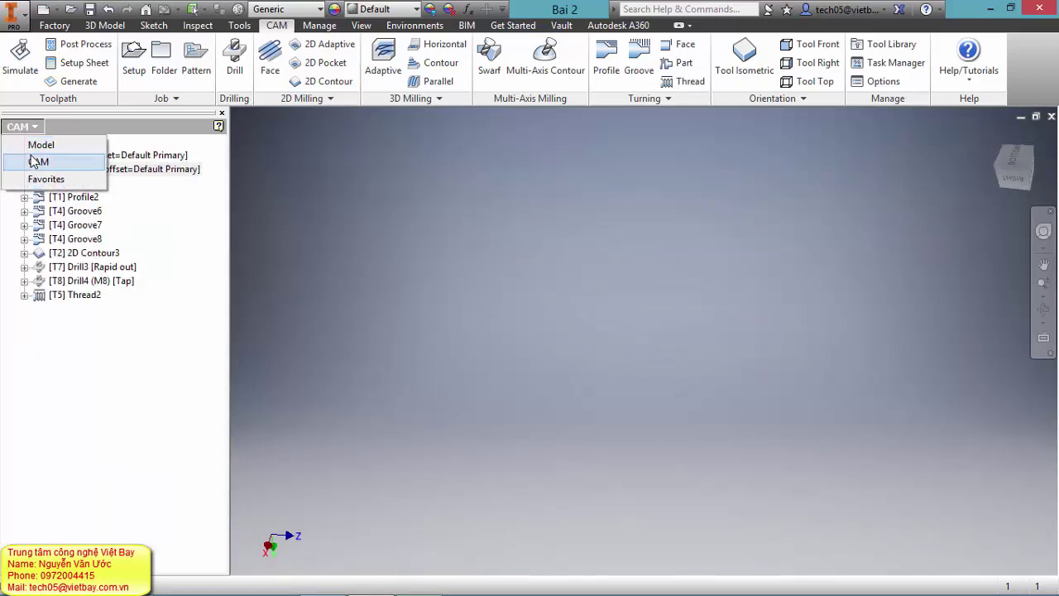
{"action": "left_click", "coordinate": [35, 144]}
{"action": "right_click", "coordinate": [46, 191]}
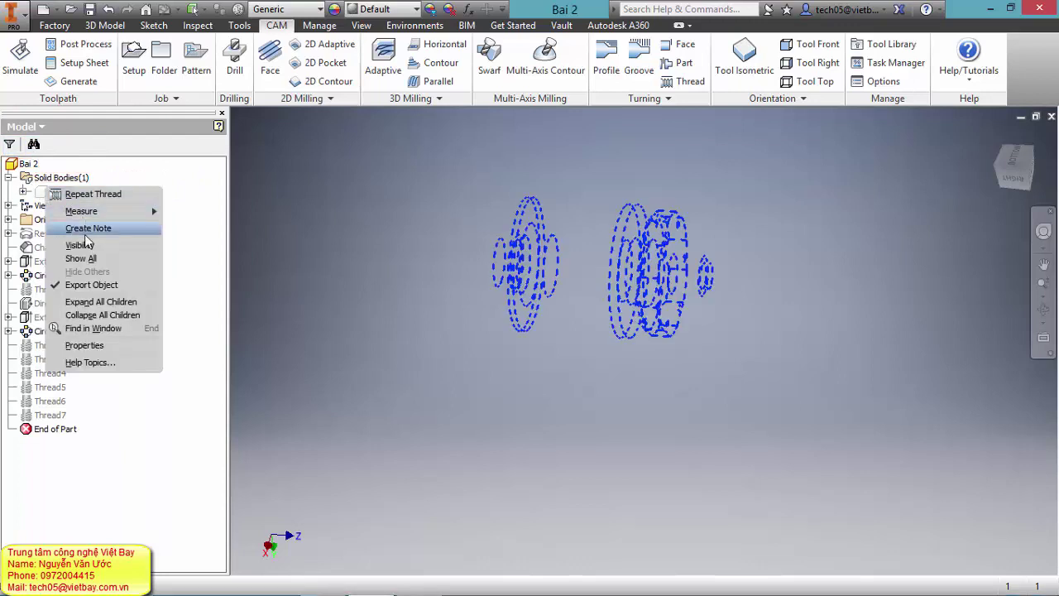
{"action": "left_click", "coordinate": [91, 247]}
{"action": "left_click", "coordinate": [484, 218]}
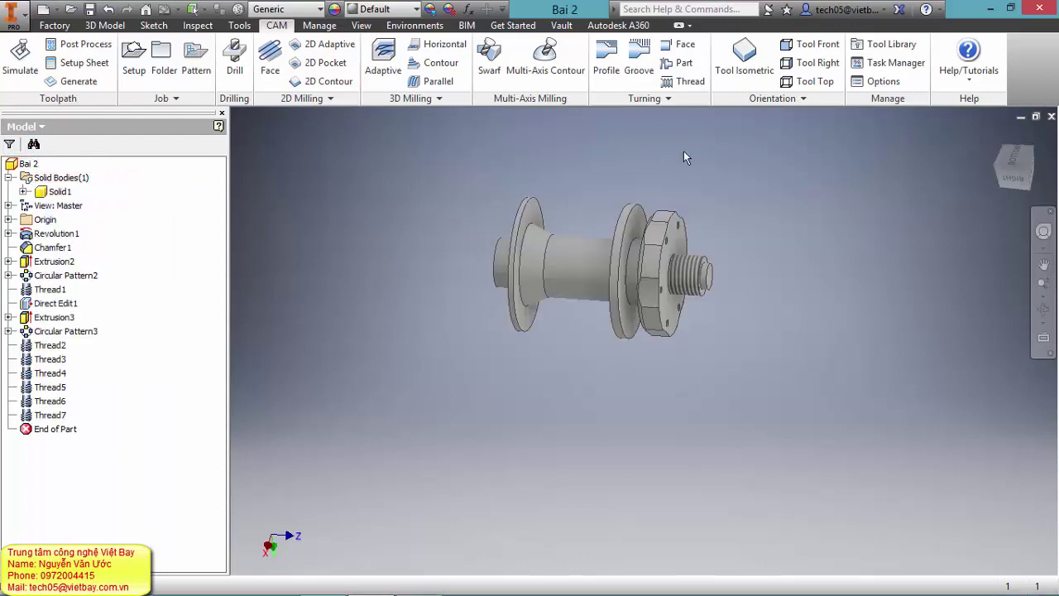
{"action": "left_click", "coordinate": [22, 126]}
{"action": "left_click", "coordinate": [34, 158]}
{"action": "left_click", "coordinate": [75, 169]}
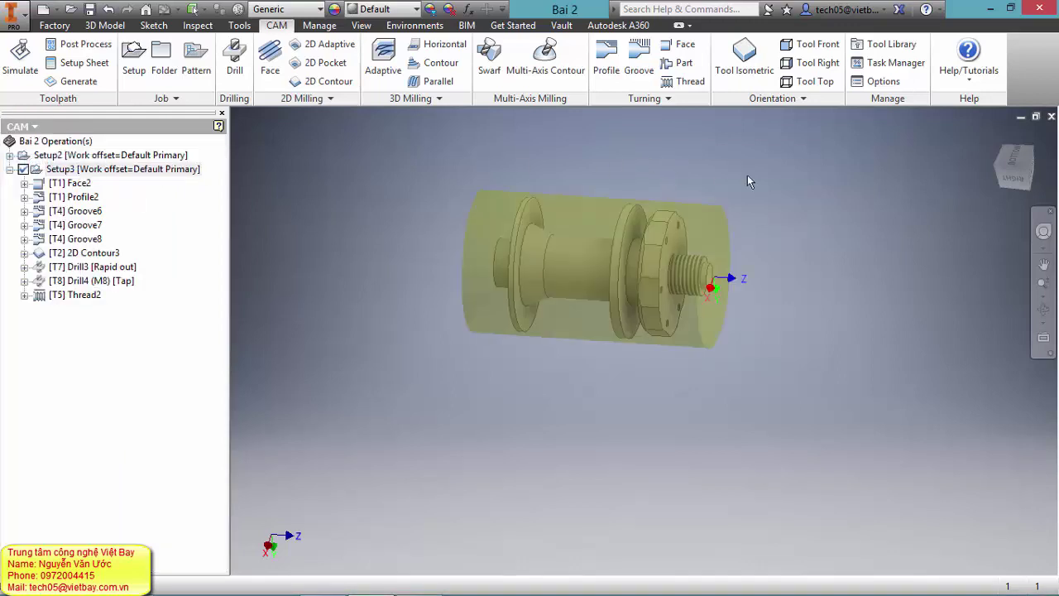
{"action": "middle_click_drag", "start_coordinate": [769, 198], "coordinate": [819, 248]}
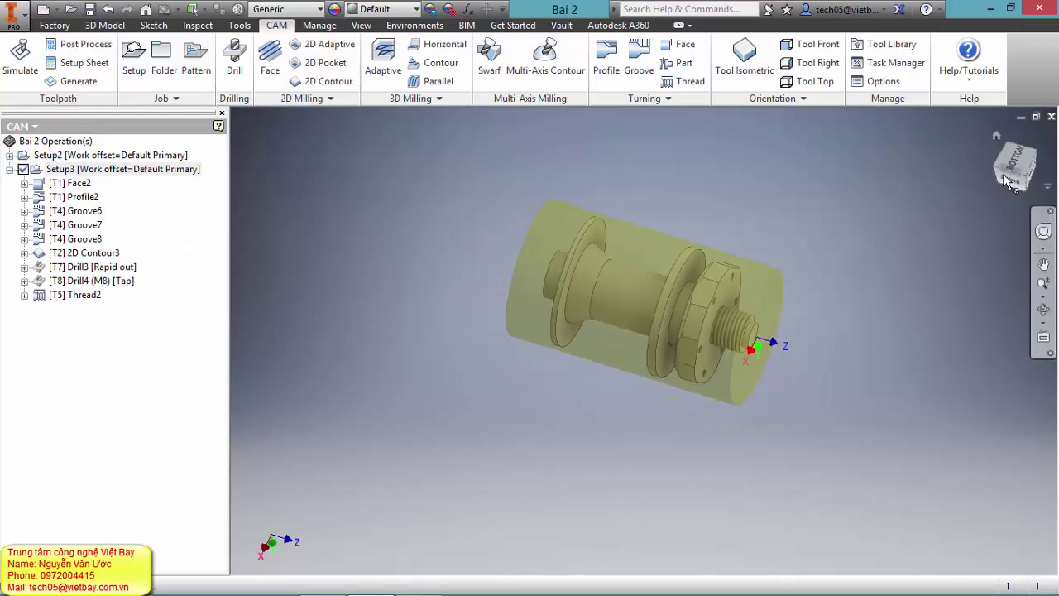
{"action": "middle_click_drag", "start_coordinate": [941, 240], "coordinate": [882, 305], "text": "shift"}
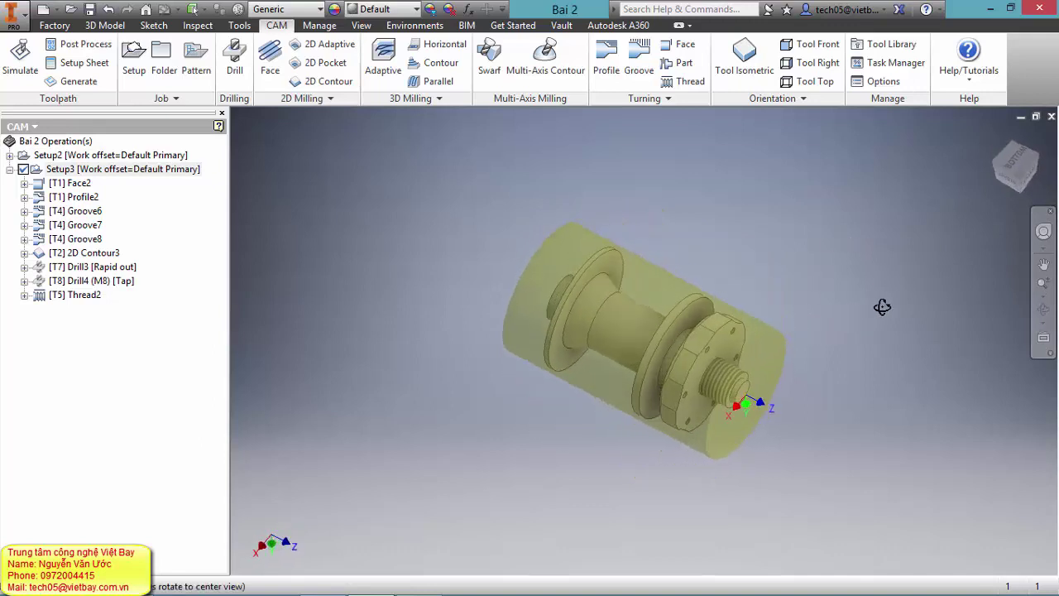
{"action": "middle_click_drag", "start_coordinate": [926, 232], "coordinate": [824, 283], "text": "shift"}
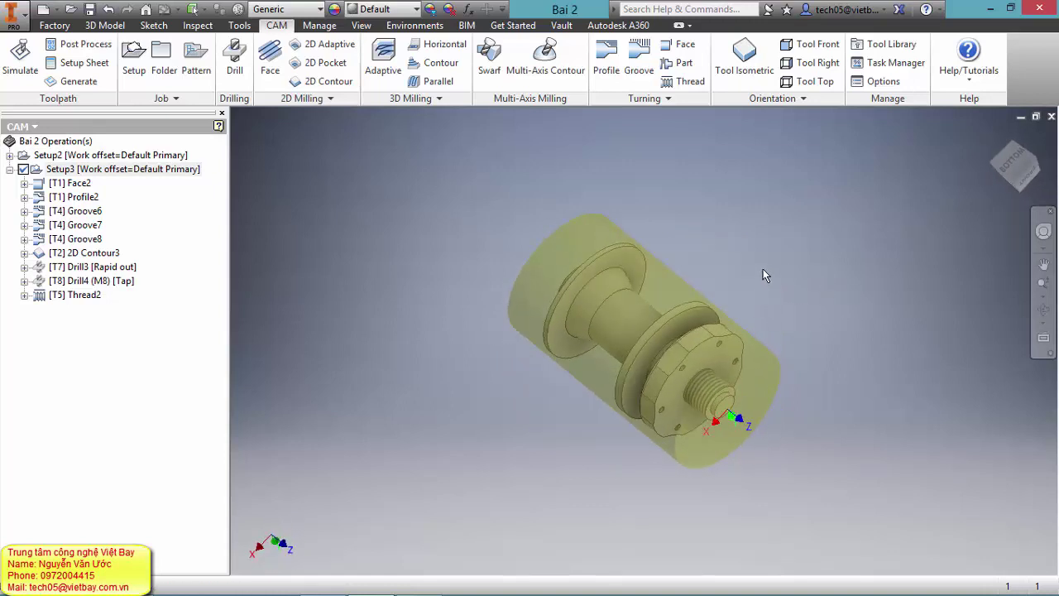
{"action": "middle_click_drag", "start_coordinate": [770, 274], "coordinate": [761, 267]}
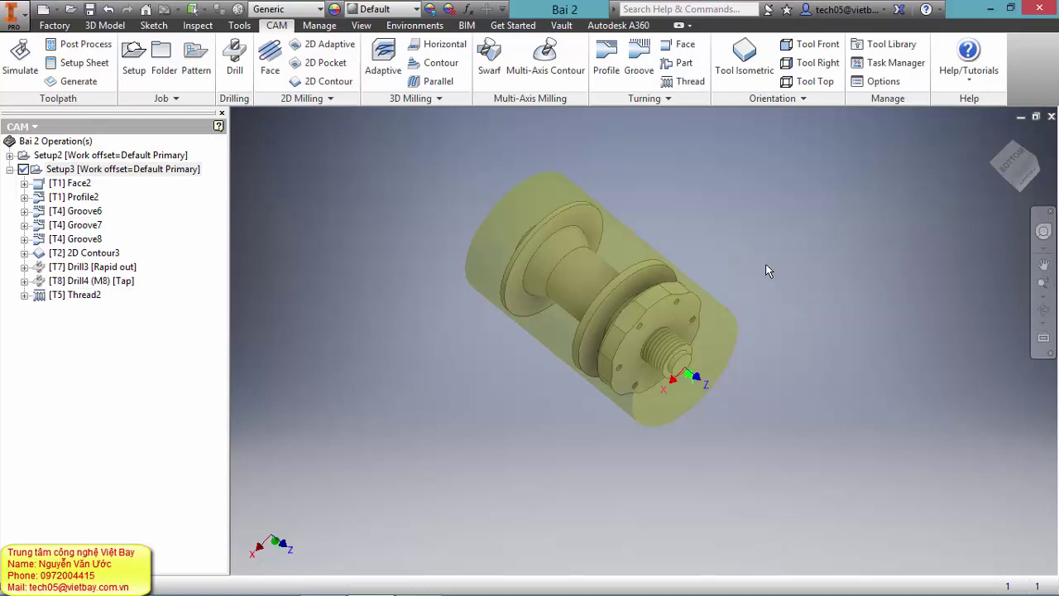
{"action": "middle_click_drag", "start_coordinate": [772, 295], "coordinate": [790, 297]}
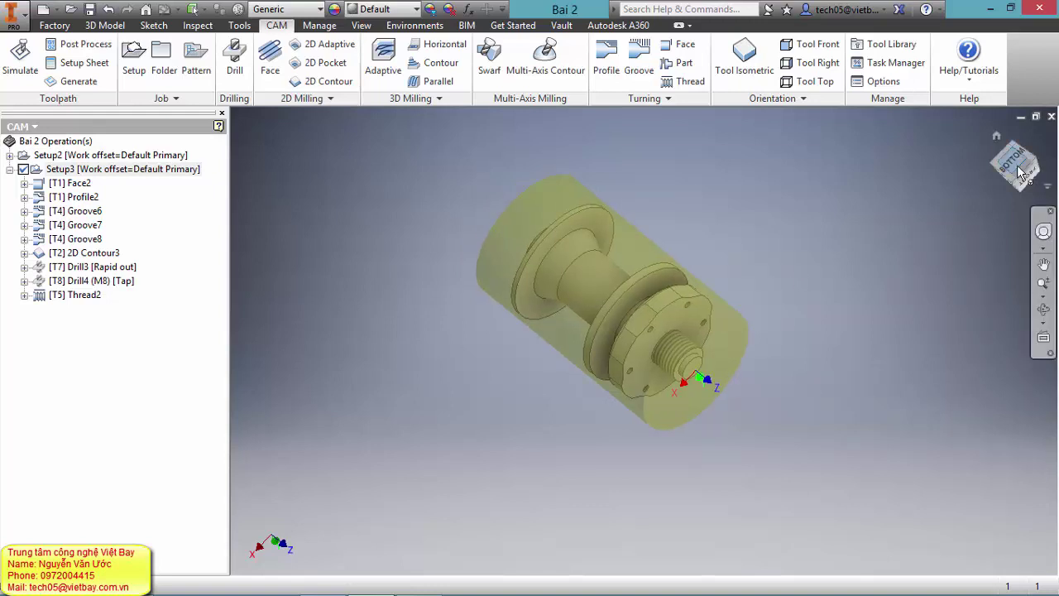
{"action": "left_click", "coordinate": [1018, 180]}
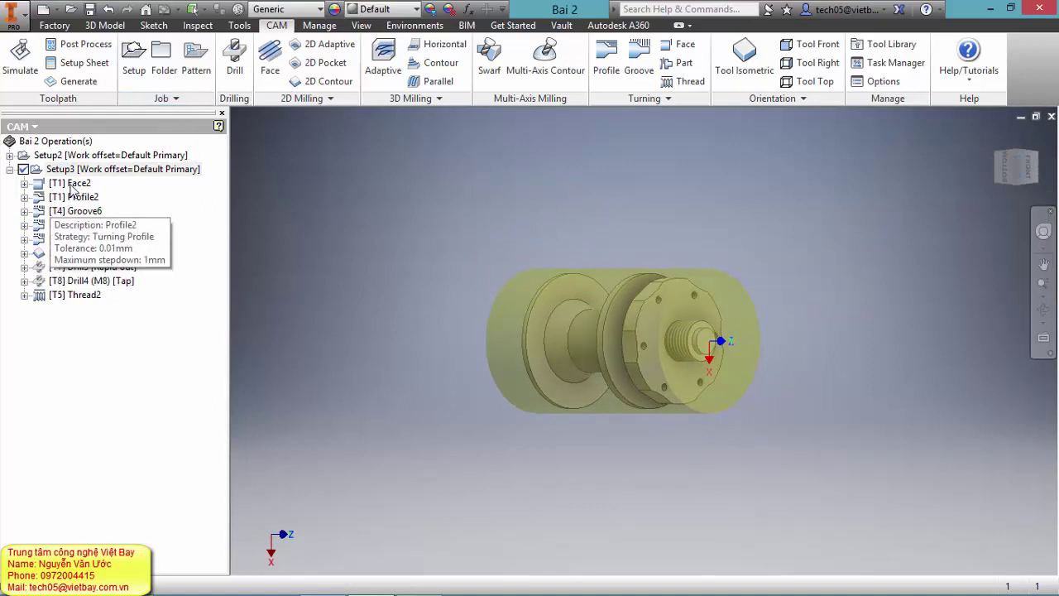
Configure post processing for Setup3 with the Mill/Turn post haas mill-turn.cps and Millimeters as the output unit.
{"action": "left_click", "coordinate": [83, 44]}
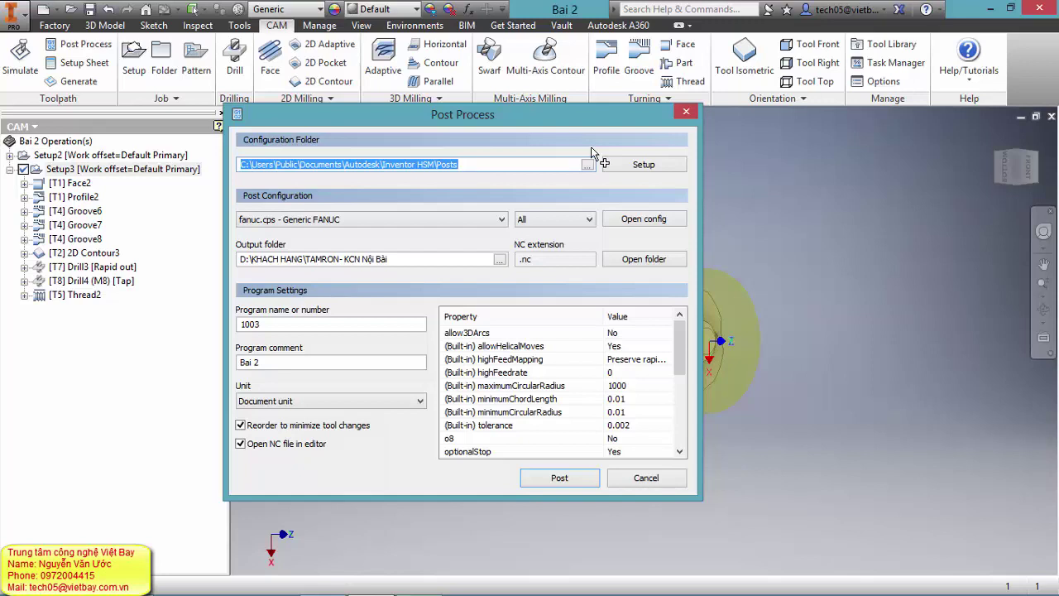
{"action": "left_click", "coordinate": [502, 220]}
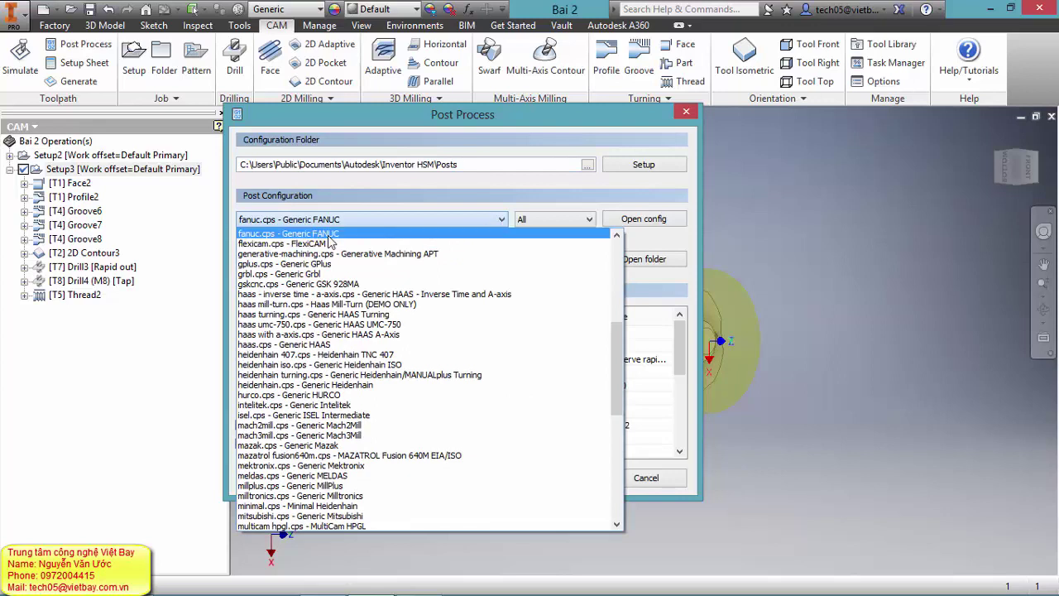
{"action": "left_click", "coordinate": [322, 234]}
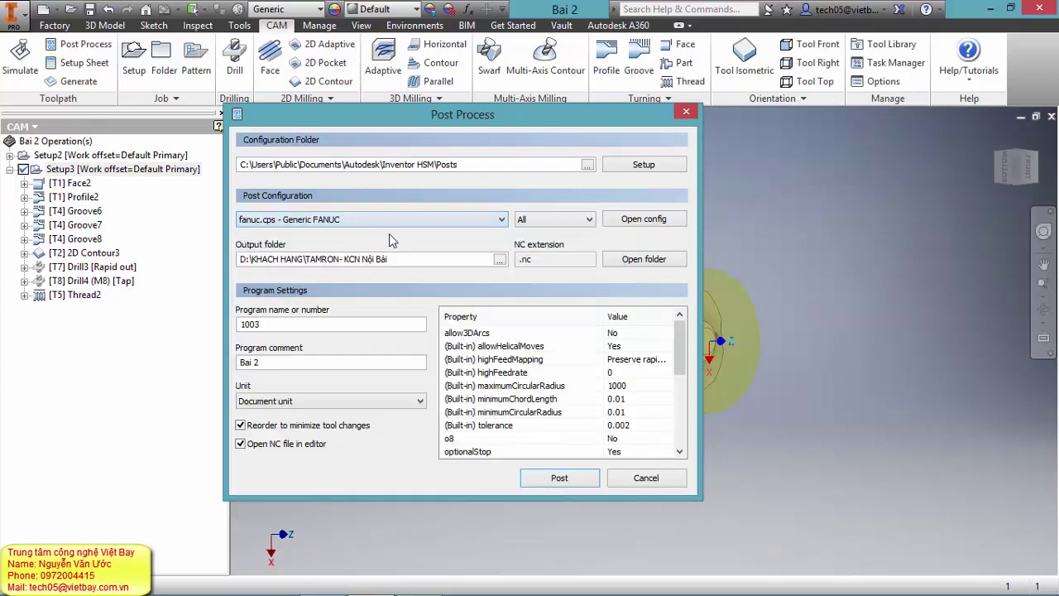
{"action": "left_click", "coordinate": [576, 222]}
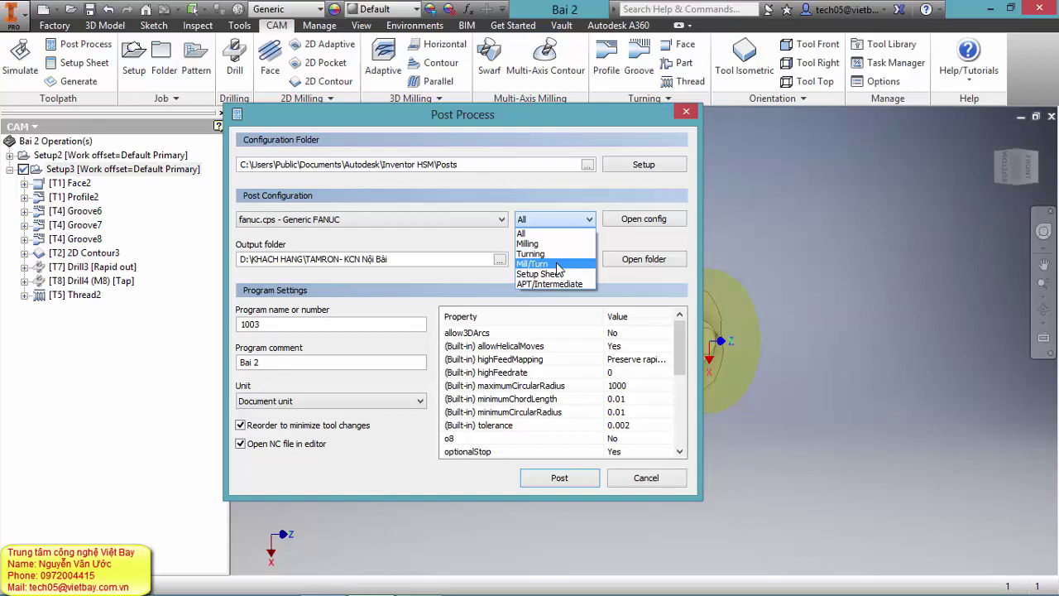
{"action": "left_click", "coordinate": [558, 264]}
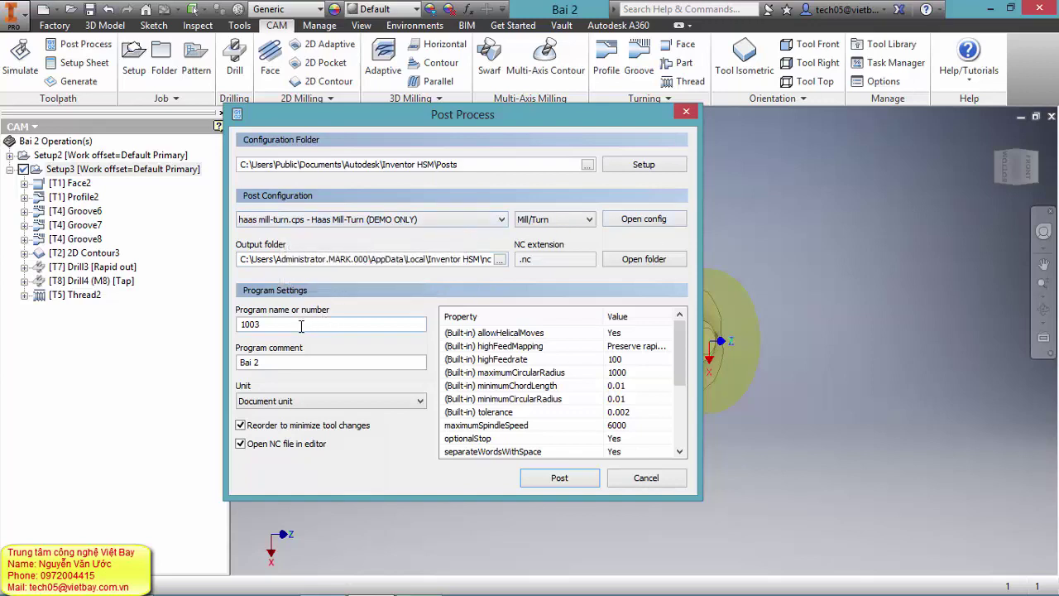
{"action": "left_click", "coordinate": [315, 401]}
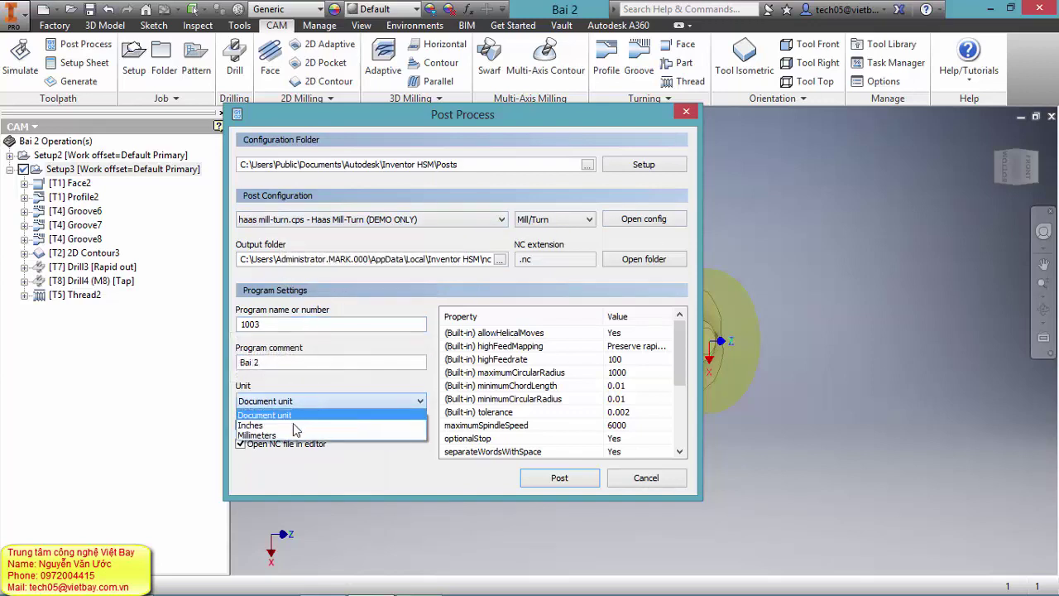
{"action": "left_click", "coordinate": [296, 434]}
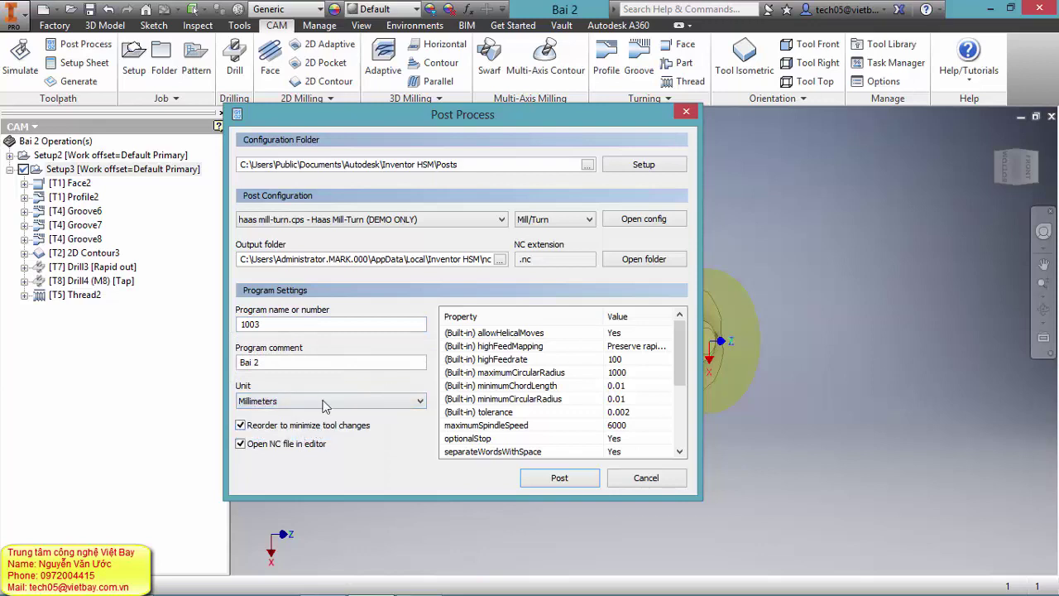
{"action": "mouse_move", "coordinate": [682, 343]}
{"action": "left_mouse_down"}
{"action": "mouse_move", "coordinate": [681, 415]}
{"action": "mouse_move", "coordinate": [681, 344]}
{"action": "left_mouse_up"}
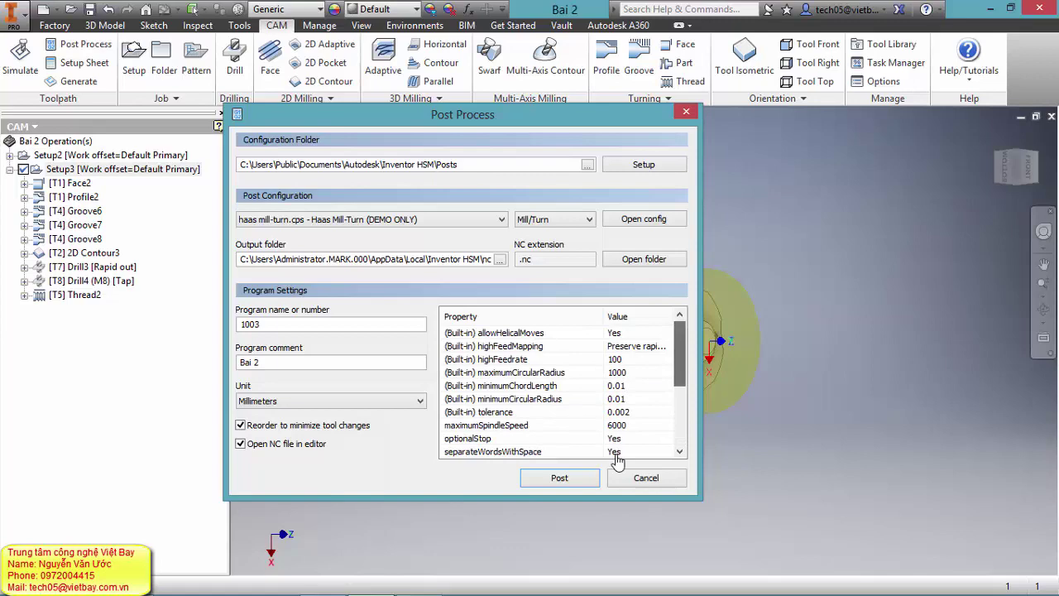
Post Setup3 and save the NC file as 1003 in D:\Tech05-Data\Bo Tai lieu Autodesk 2016\Inventor HSM 2016\Bai tap tien.
{"action": "left_click", "coordinate": [559, 478]}
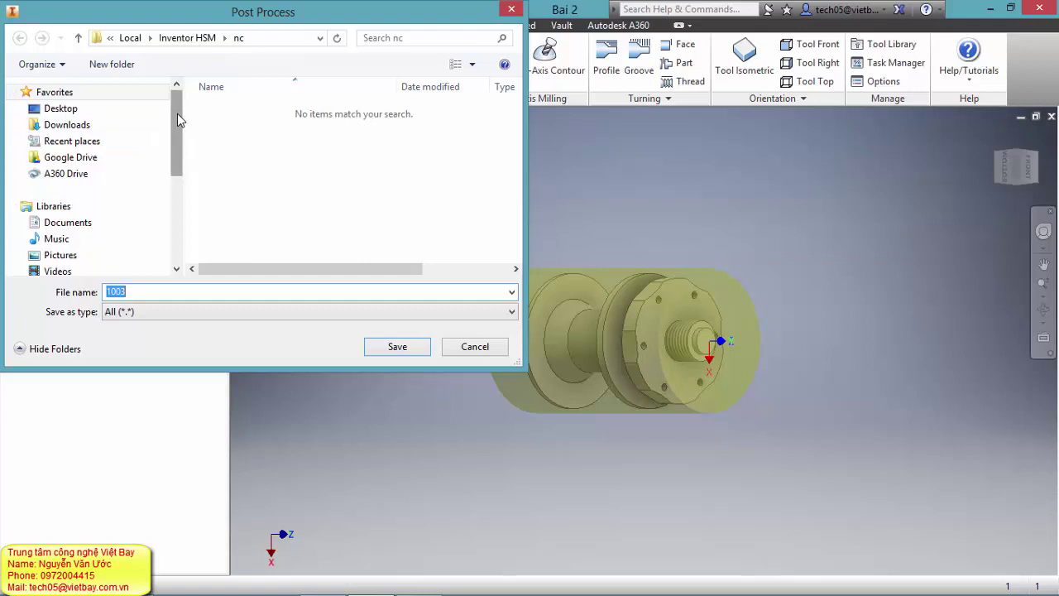
{"action": "left_click", "coordinate": [80, 38]}
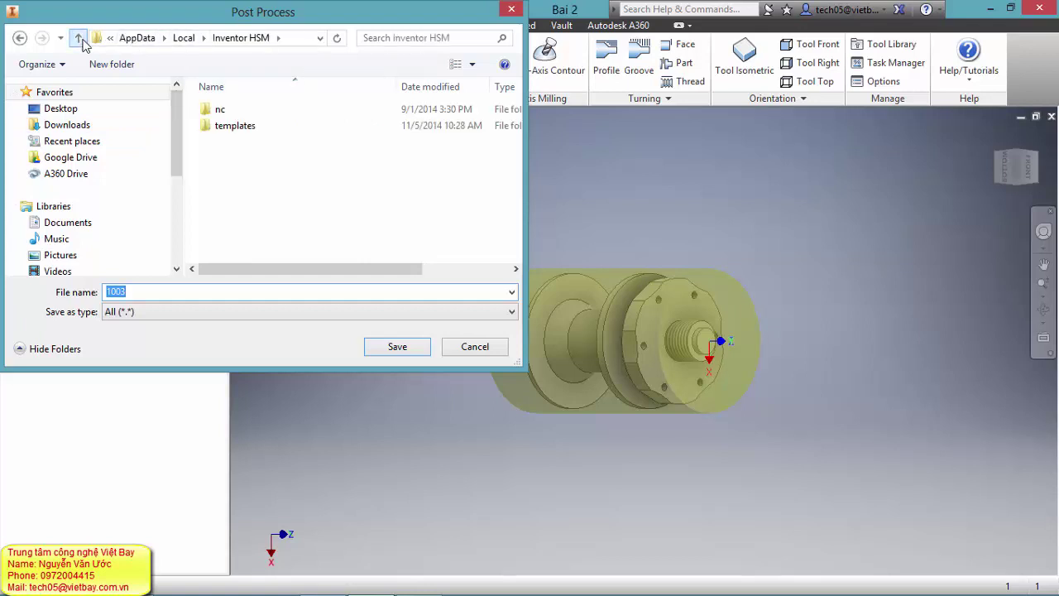
{"action": "left_click", "coordinate": [79, 38]}
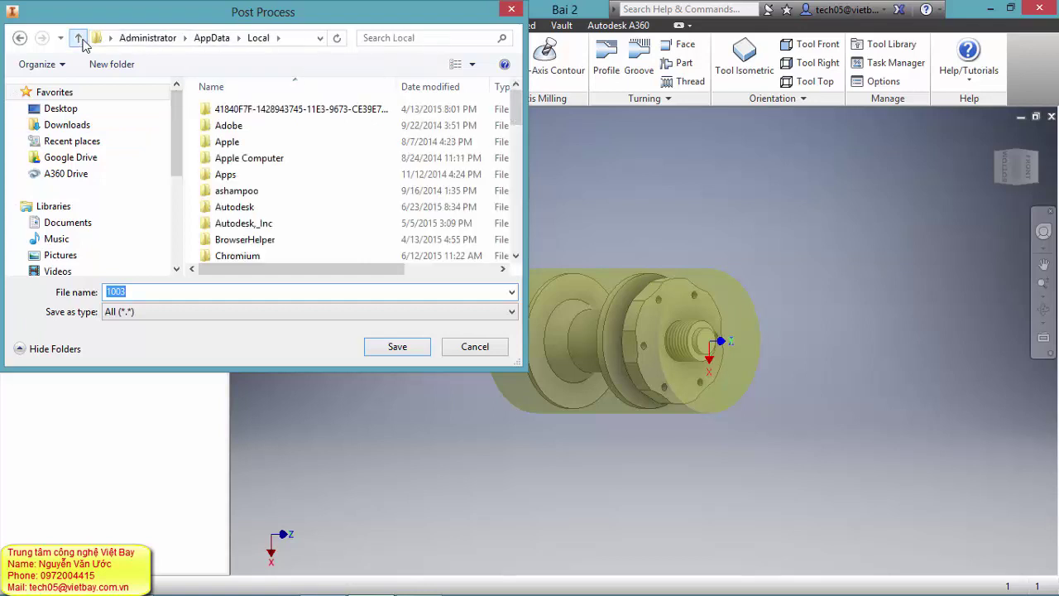
{"action": "left_click_drag", "start_coordinate": [177, 142], "coordinate": [178, 227]}
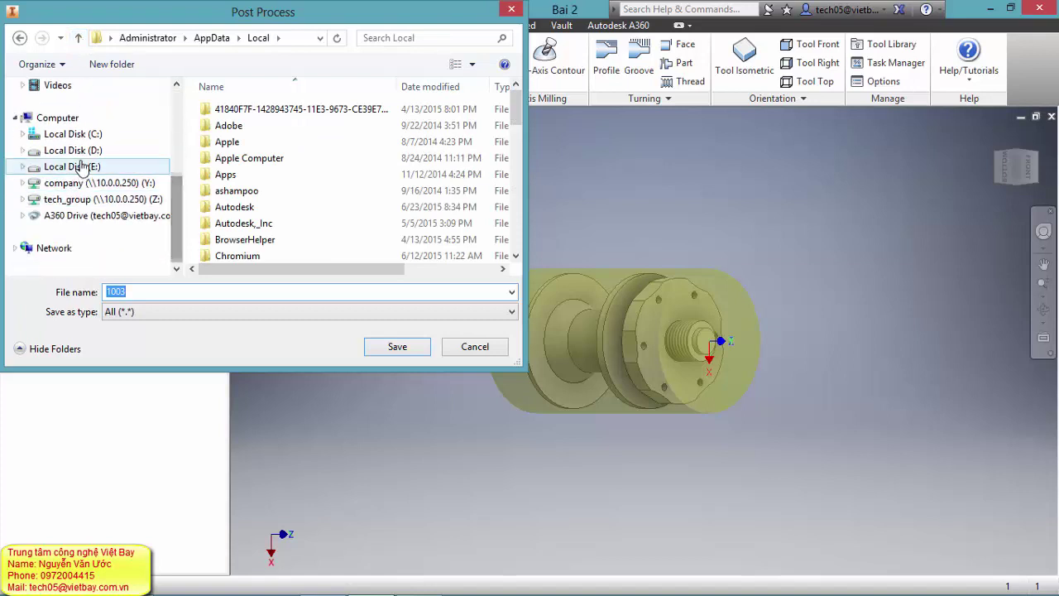
{"action": "left_click", "coordinate": [72, 150]}
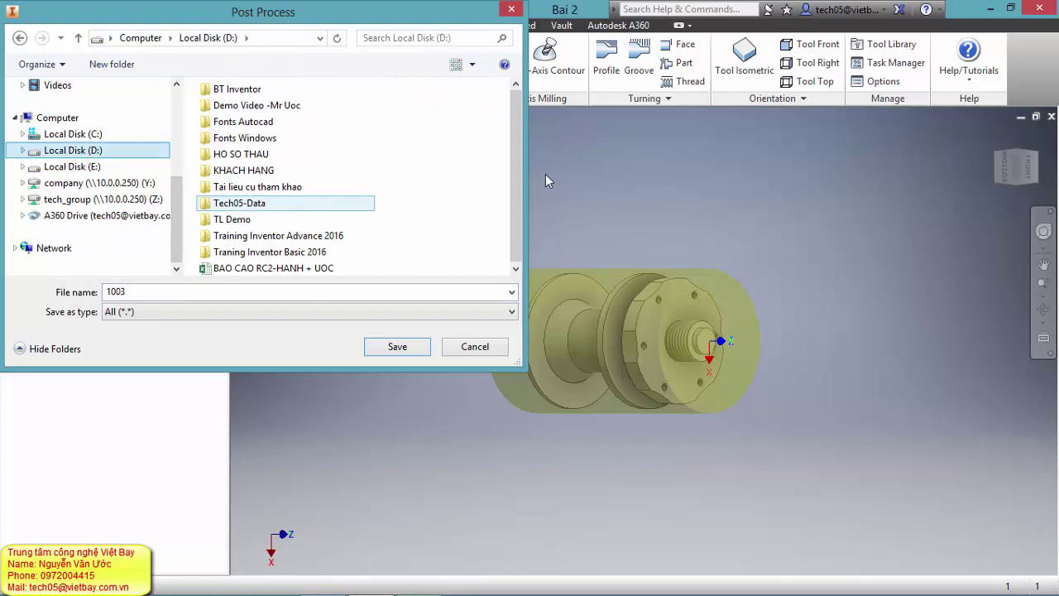
{"action": "double_click", "coordinate": [324, 207]}
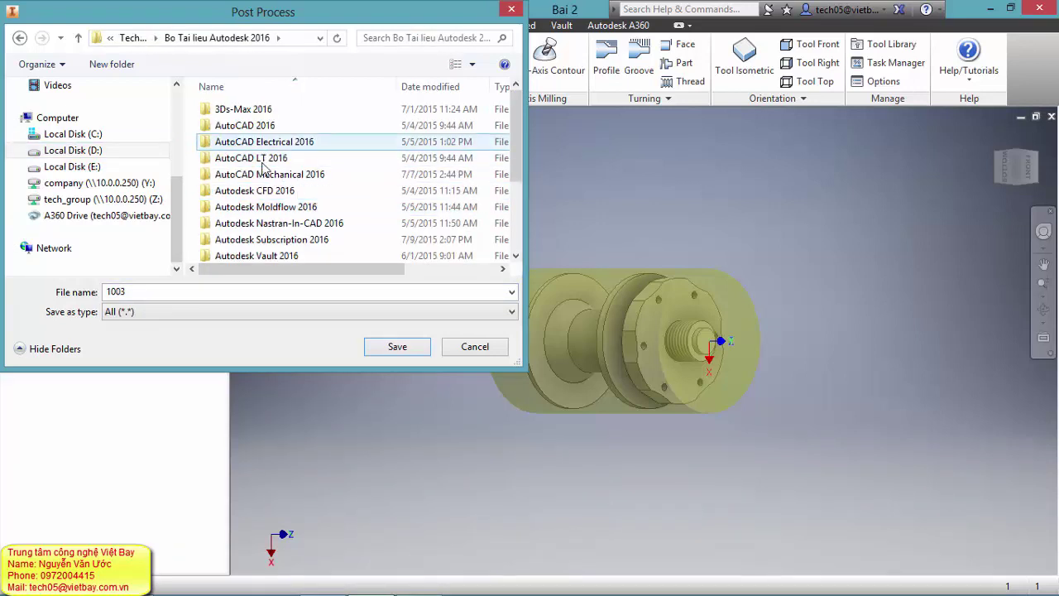
{"action": "scroll", "coordinate": [269, 166], "scroll_direction": "down", "scroll_amount": 1}
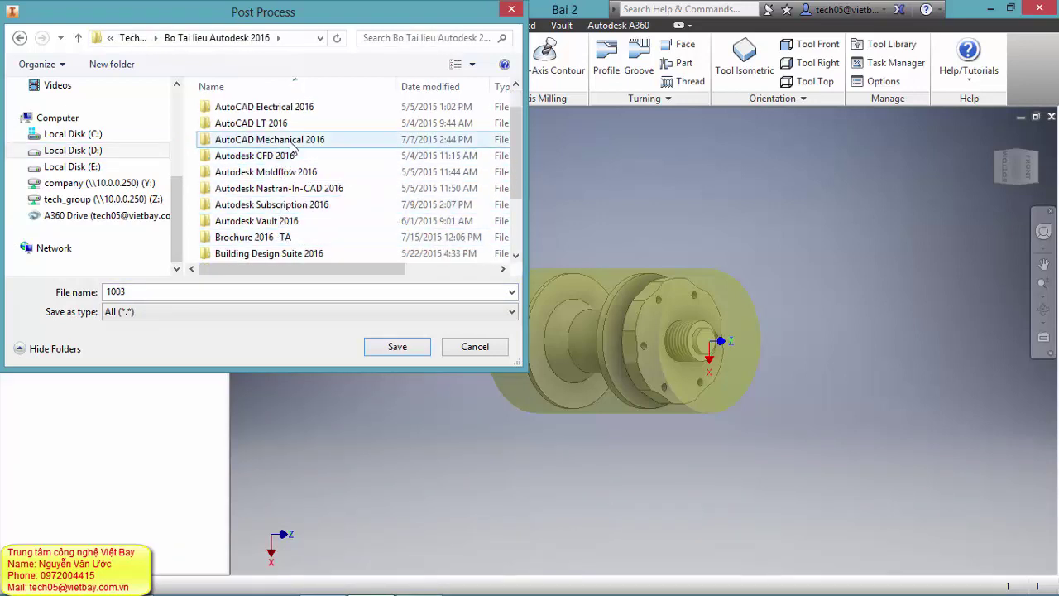
{"action": "scroll", "coordinate": [291, 146], "scroll_direction": "down", "scroll_amount": 2}
{"action": "double_click", "coordinate": [277, 220]}
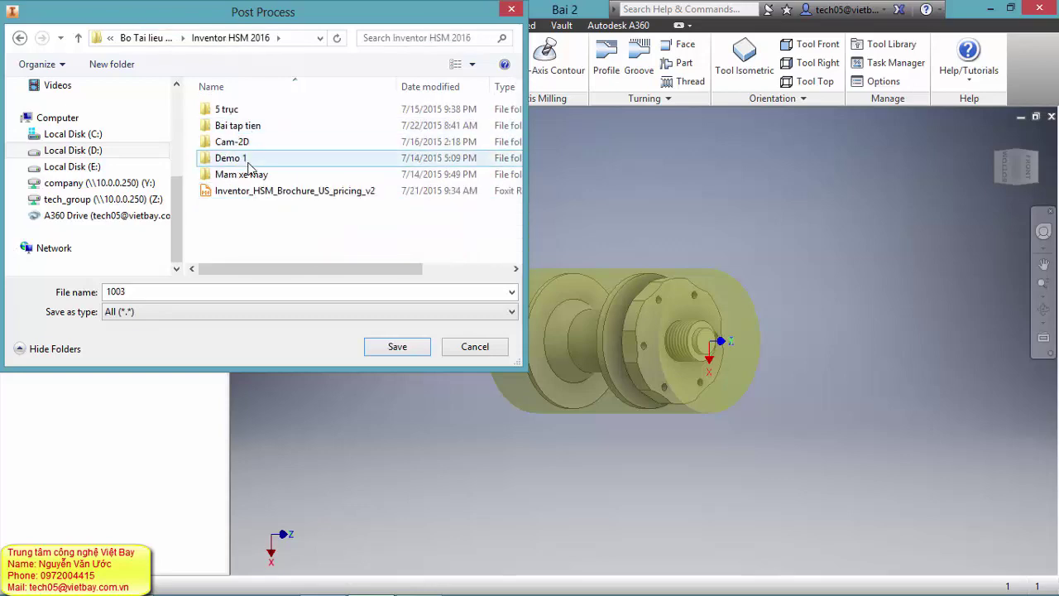
{"action": "double_click", "coordinate": [250, 125]}
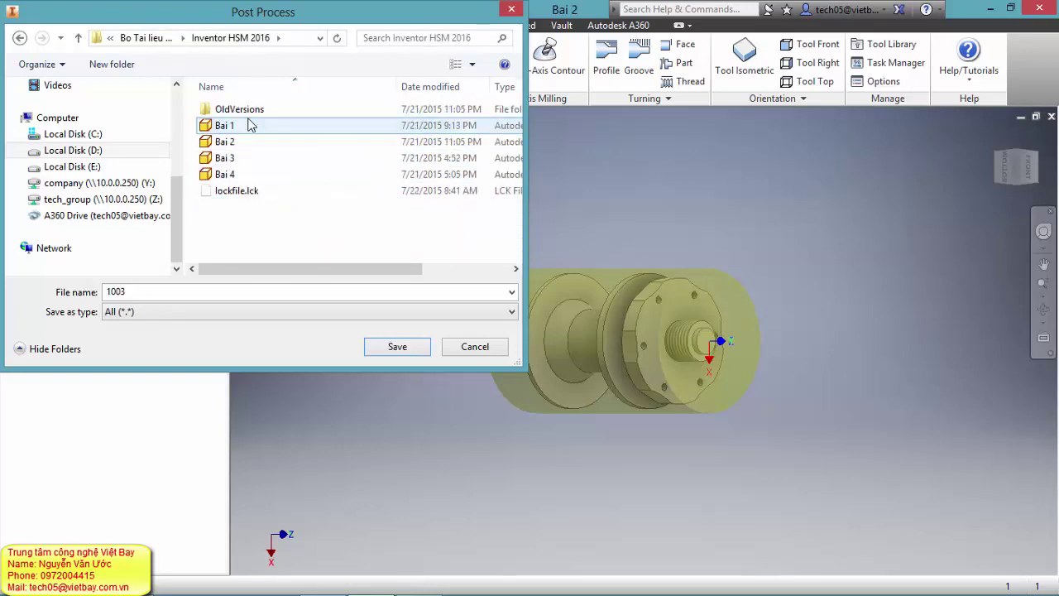
{"action": "left_click", "coordinate": [397, 346]}
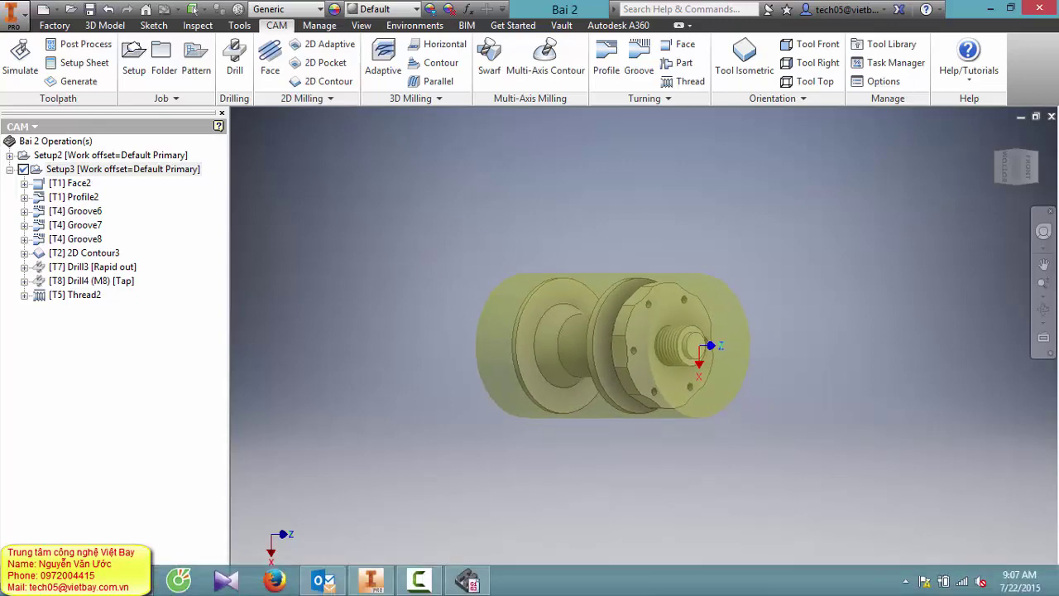
Switch to Inventor HSM Edit and examine the header, Face2 and Profile2 sections of the 1003.nc code.
{"action": "mouse_move", "coordinate": [473, 583]}
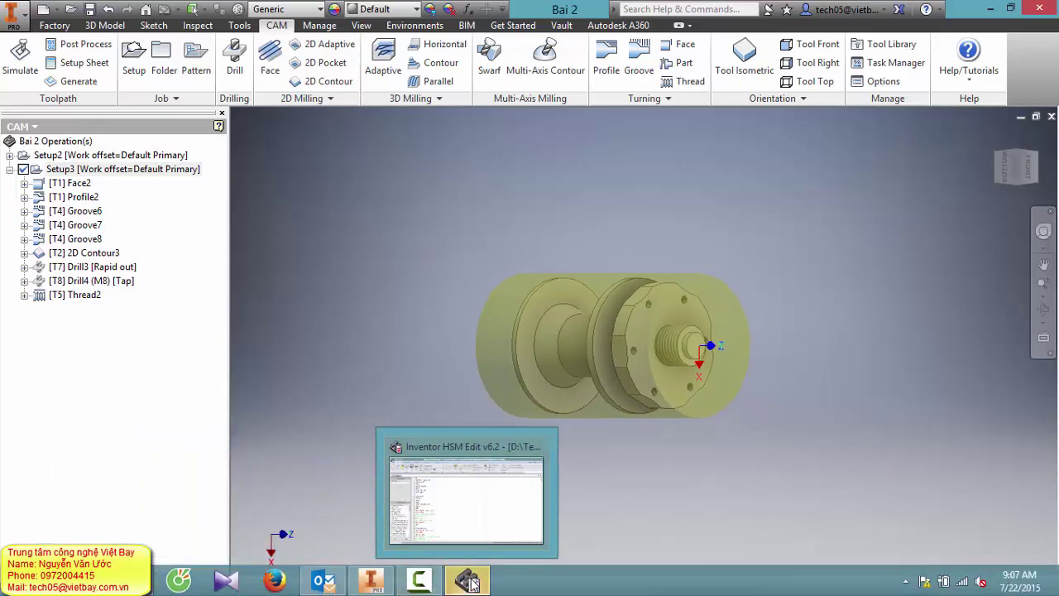
{"action": "left_click", "coordinate": [494, 507]}
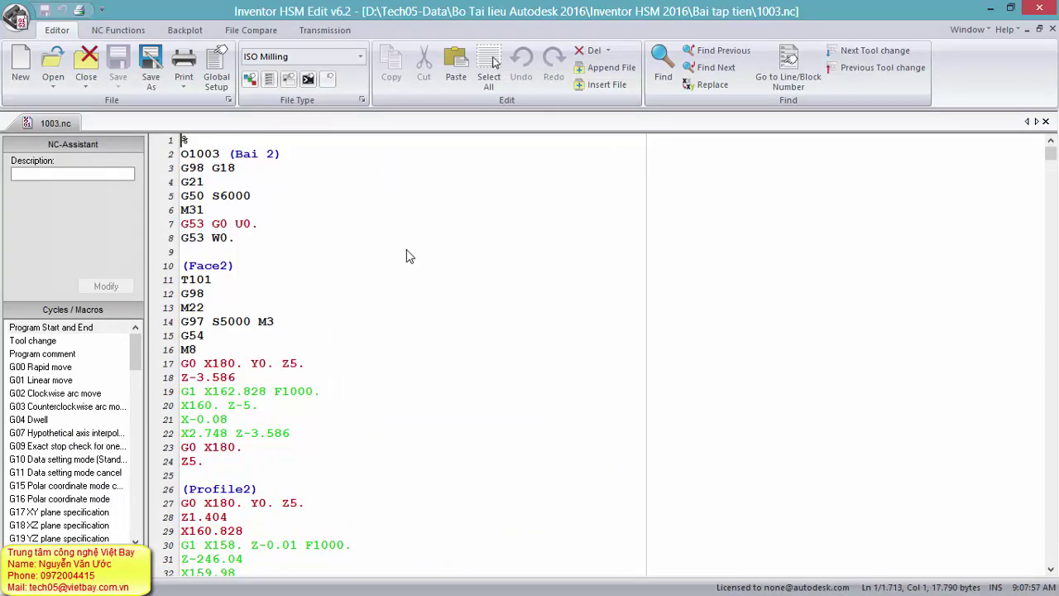
{"action": "scroll", "coordinate": [406, 253], "scroll_direction": "down", "scroll_amount": 3}
{"action": "scroll", "coordinate": [406, 250], "scroll_direction": "down", "scroll_amount": 3}
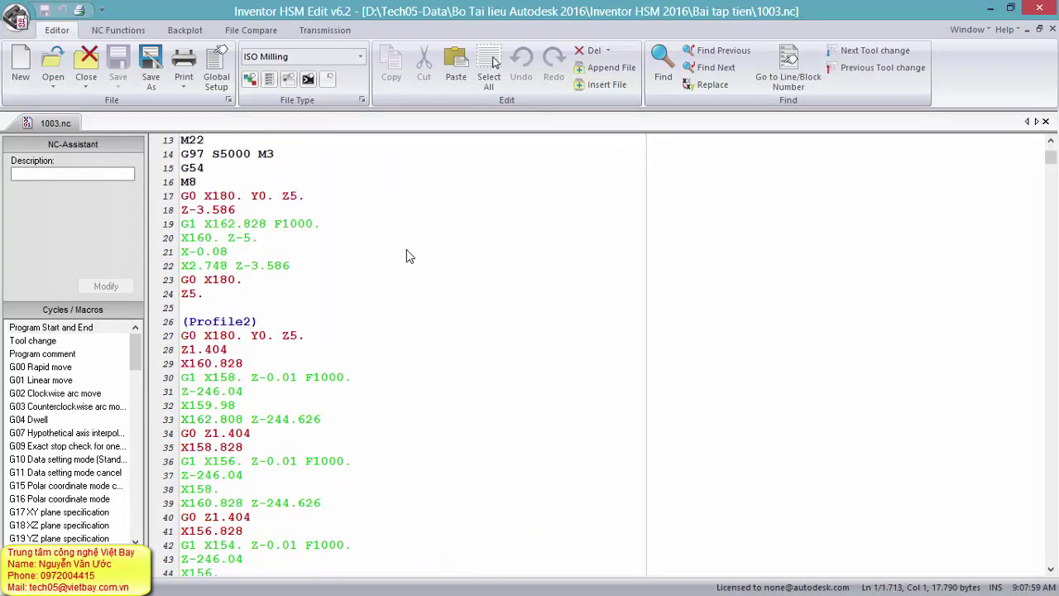
{"action": "scroll", "coordinate": [406, 253], "scroll_direction": "up", "scroll_amount": 6}
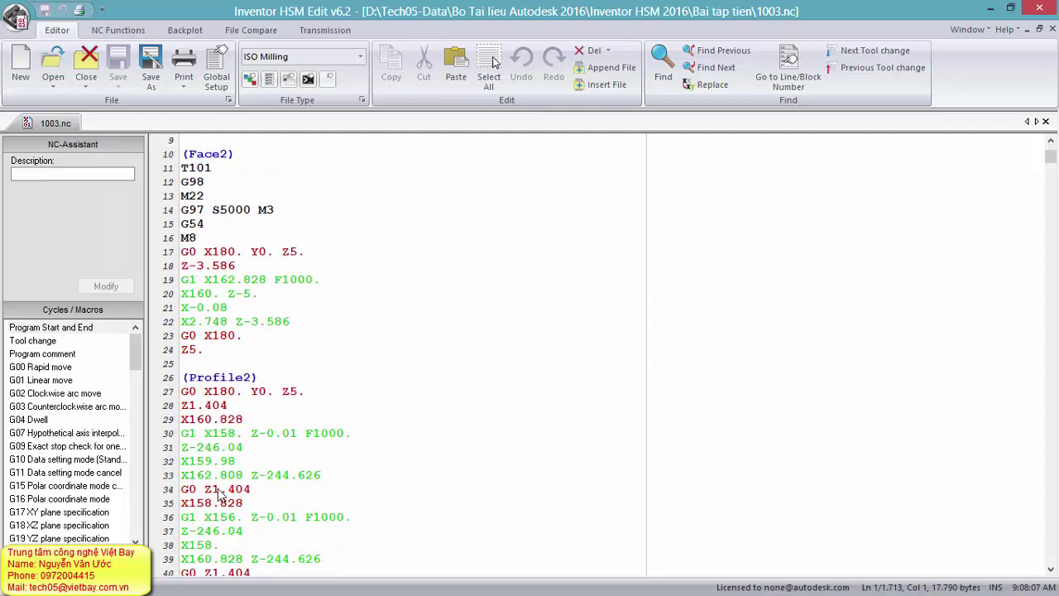
{"action": "scroll", "coordinate": [253, 330], "scroll_direction": "down", "scroll_amount": 11}
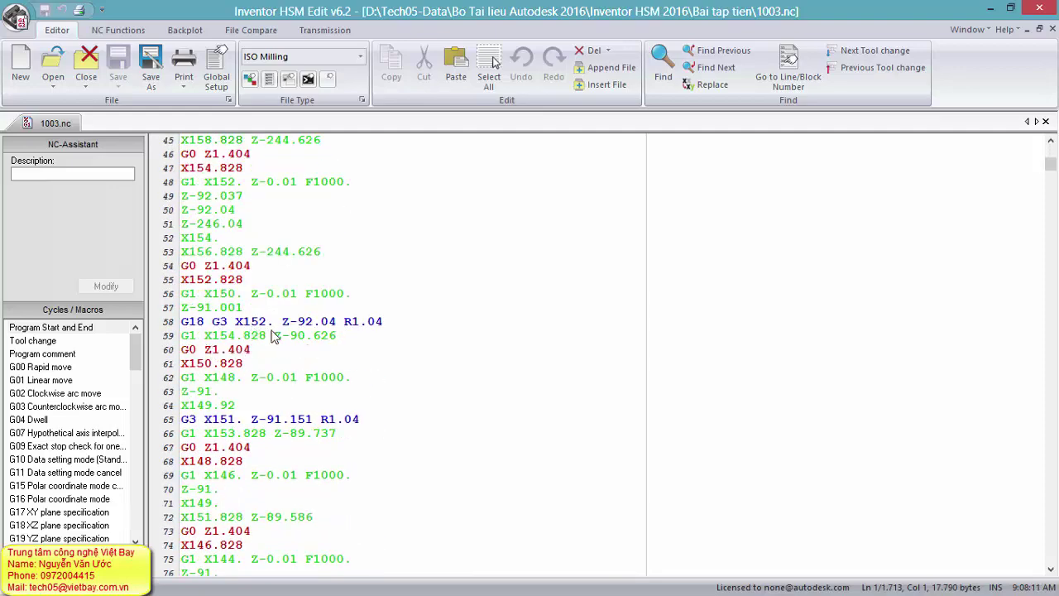
{"action": "scroll", "coordinate": [273, 335], "scroll_direction": "down", "scroll_amount": 17}
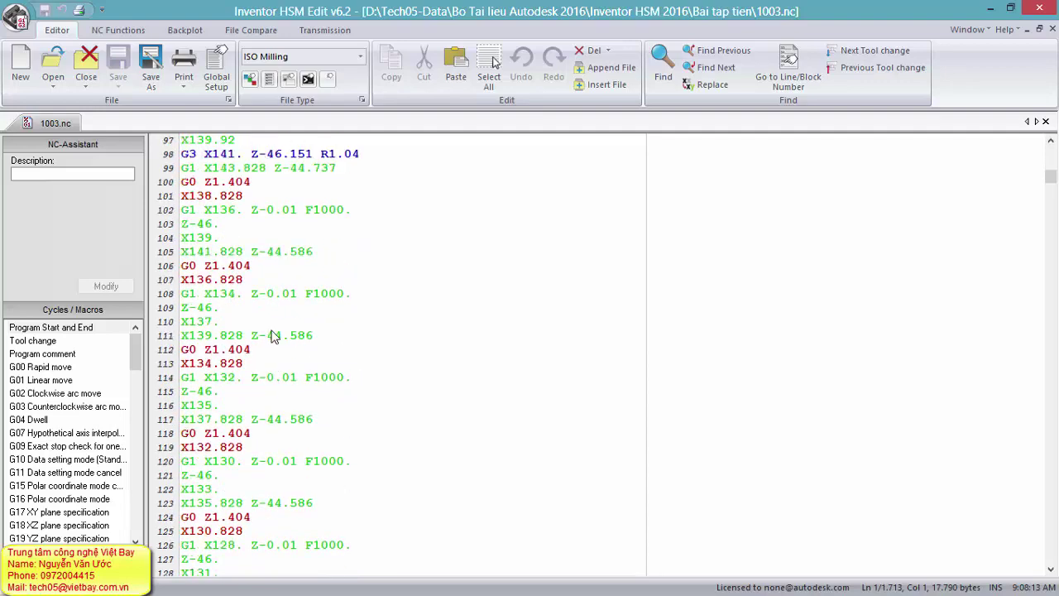
{"action": "scroll", "coordinate": [273, 335], "scroll_direction": "down", "scroll_amount": 4}
{"action": "scroll", "coordinate": [273, 335], "scroll_direction": "down", "scroll_amount": 20}
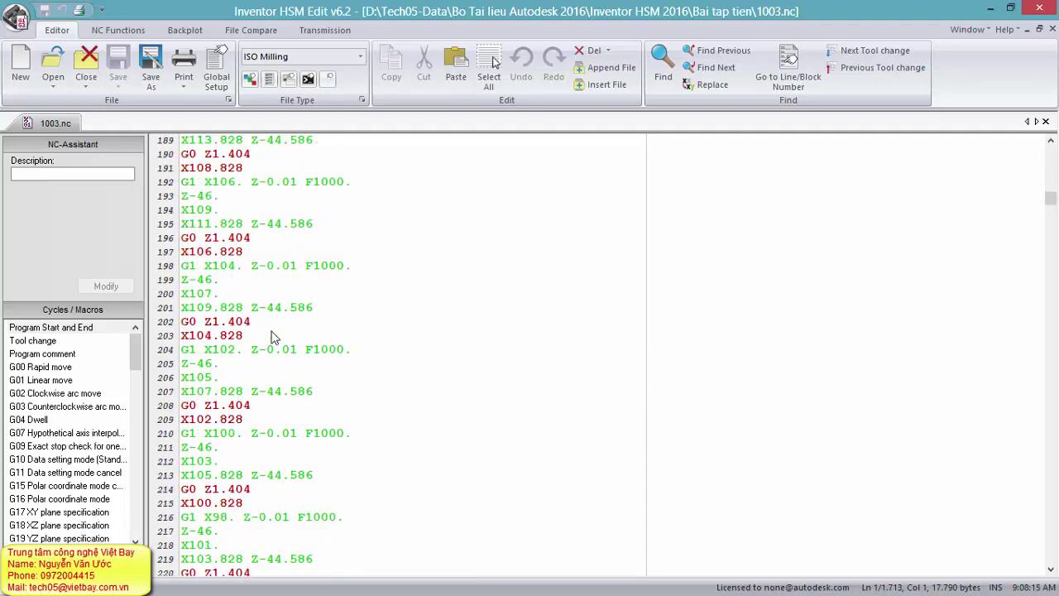
{"action": "scroll", "coordinate": [273, 335], "scroll_direction": "down", "scroll_amount": 5}
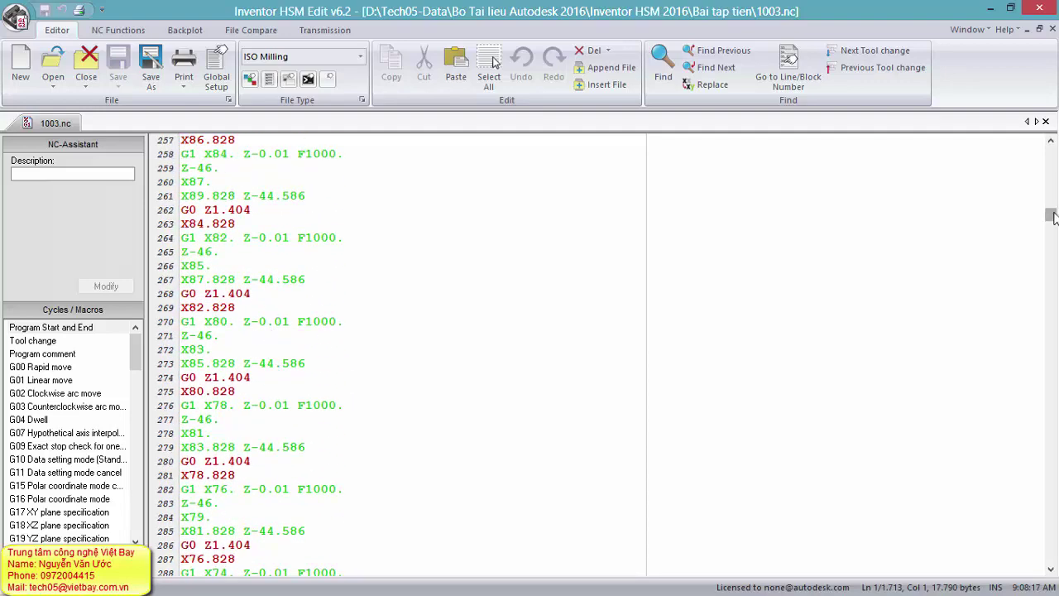
Examine the Groove6 and Groove7 sections of the NC program, including the transition between them.
{"action": "left_click_drag", "start_coordinate": [1054, 216], "coordinate": [1054, 282]}
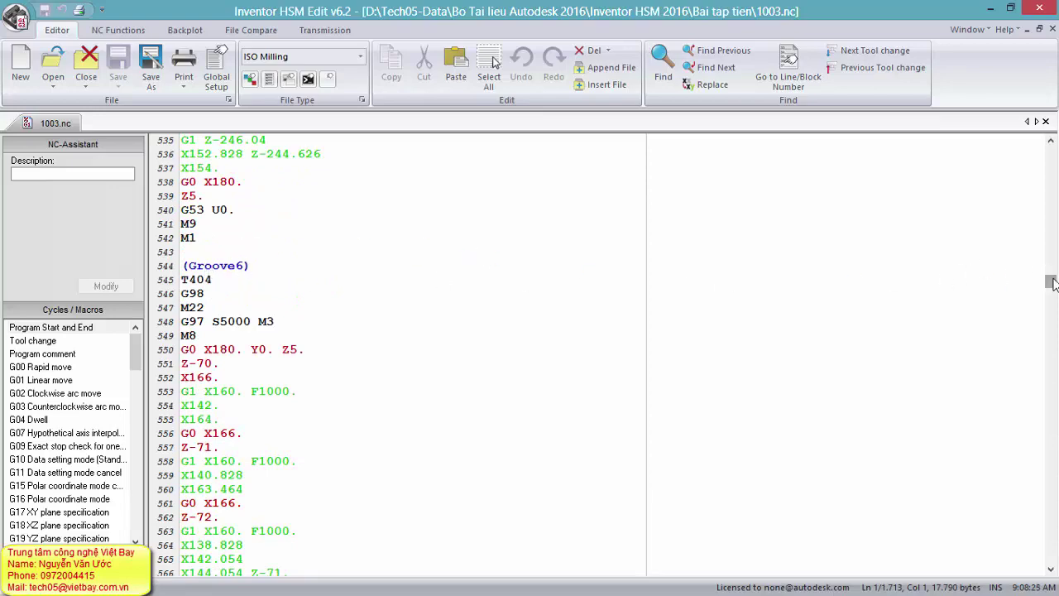
{"action": "left_click_drag", "start_coordinate": [1053, 284], "coordinate": [1053, 330]}
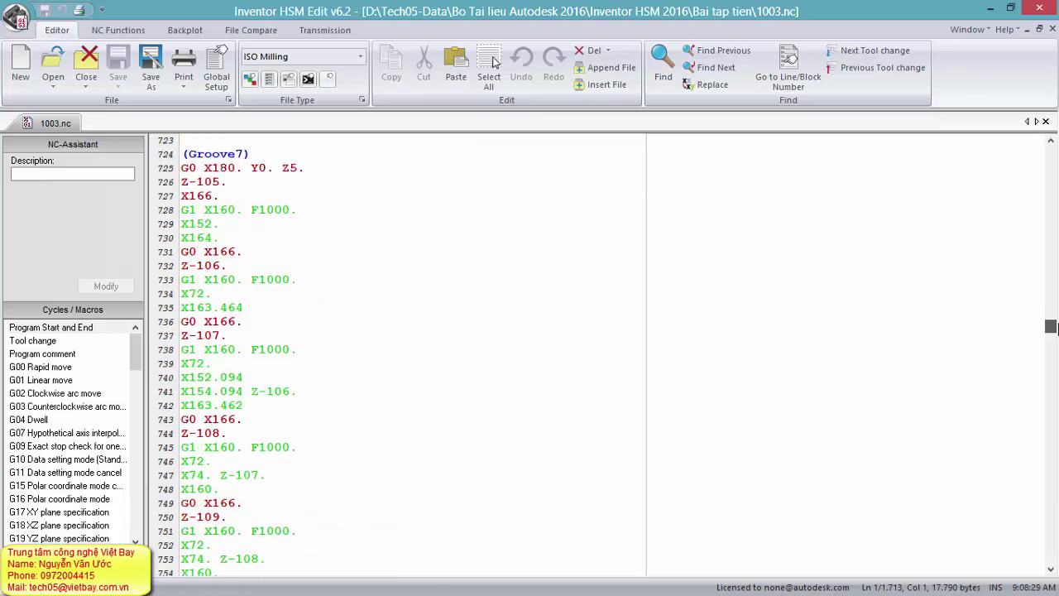
{"action": "scroll", "coordinate": [215, 292], "scroll_direction": "up", "scroll_amount": 4}
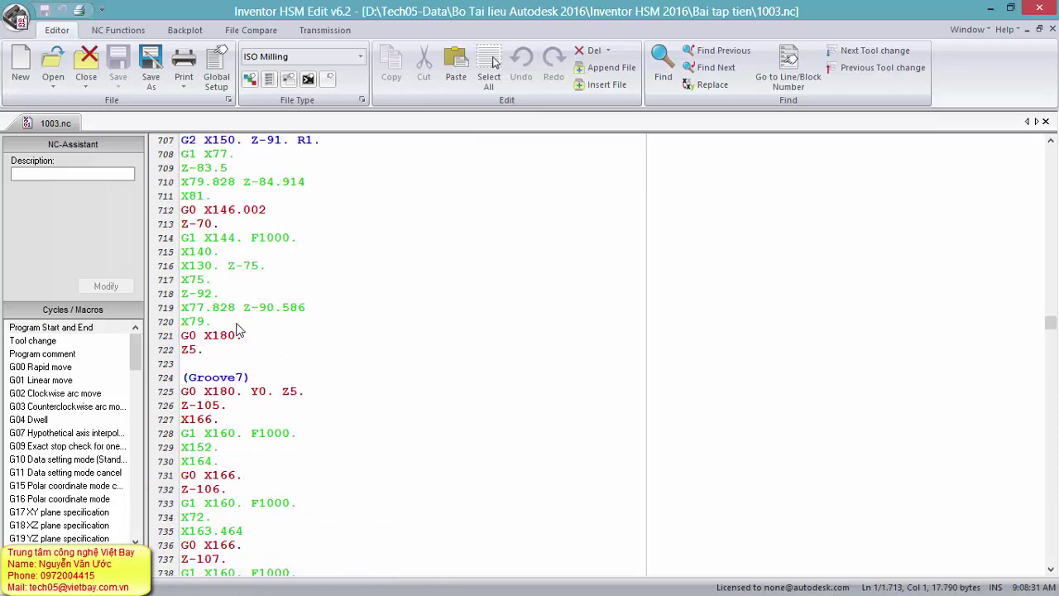
{"action": "scroll", "coordinate": [236, 335], "scroll_direction": "down", "scroll_amount": 20}
Examine the 2D Contour3, Drill3, Drill4 and Thread2 sections of the NC code through to the program end.
{"action": "left_click_drag", "start_coordinate": [1056, 346], "coordinate": [1056, 532]}
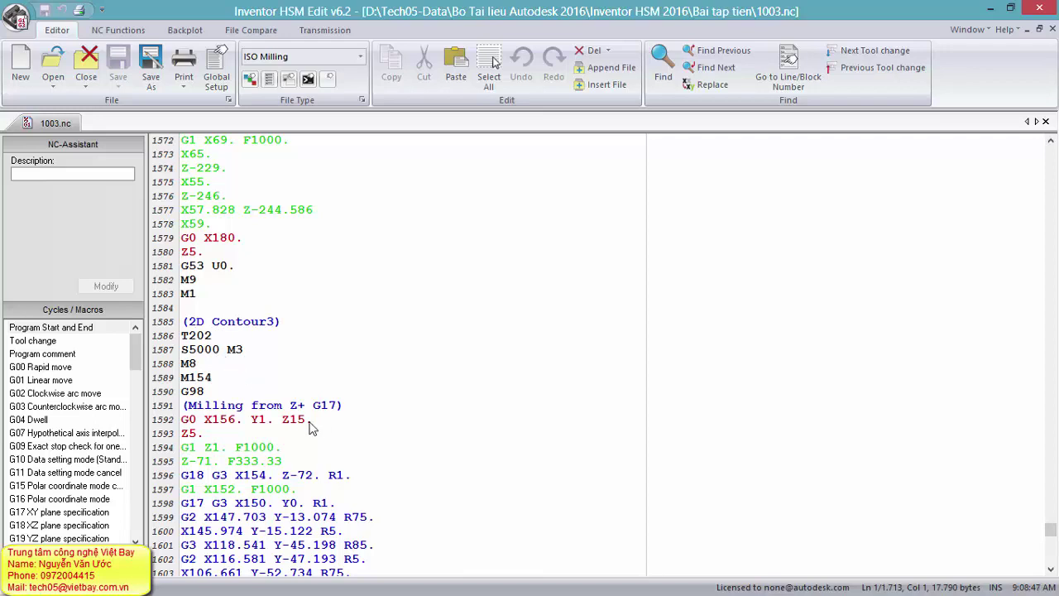
{"action": "left_click_drag", "start_coordinate": [1054, 538], "coordinate": [1054, 547]}
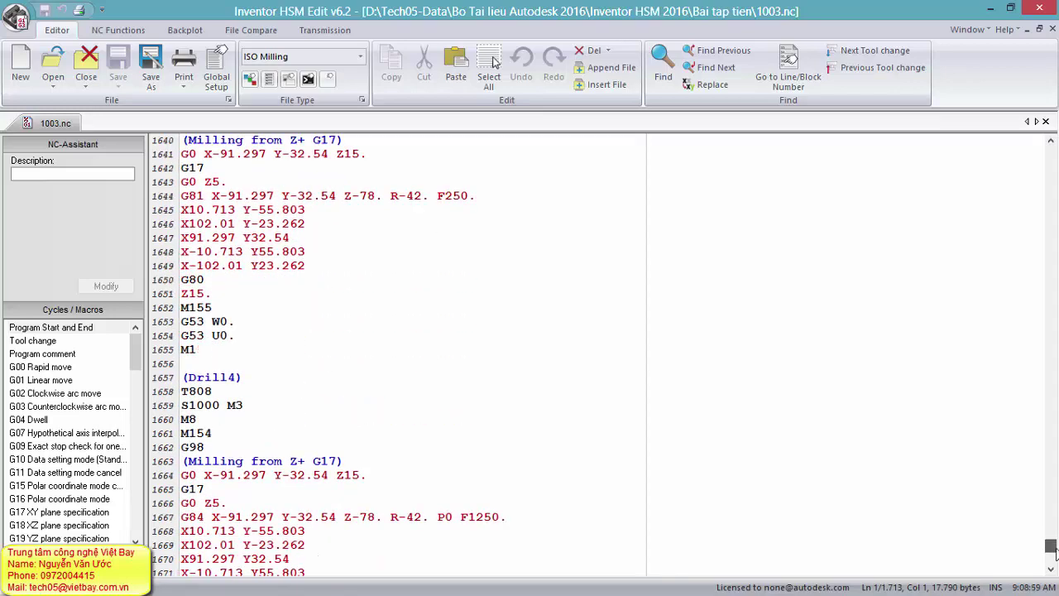
{"action": "scroll", "coordinate": [240, 424], "scroll_direction": "up", "scroll_amount": 3}
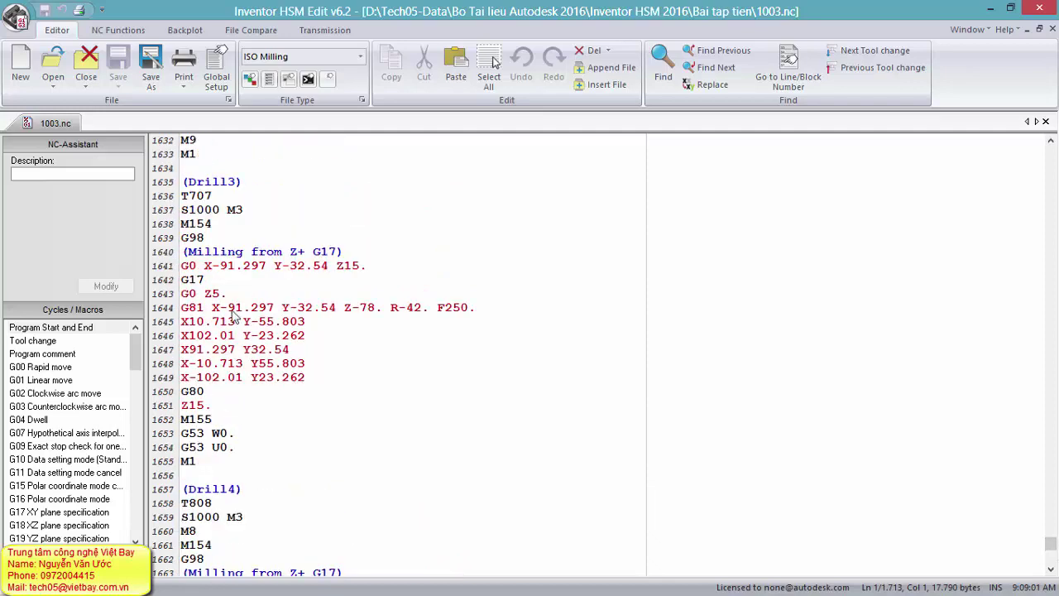
{"action": "left_click_drag", "start_coordinate": [1051, 550], "coordinate": [1052, 560]}
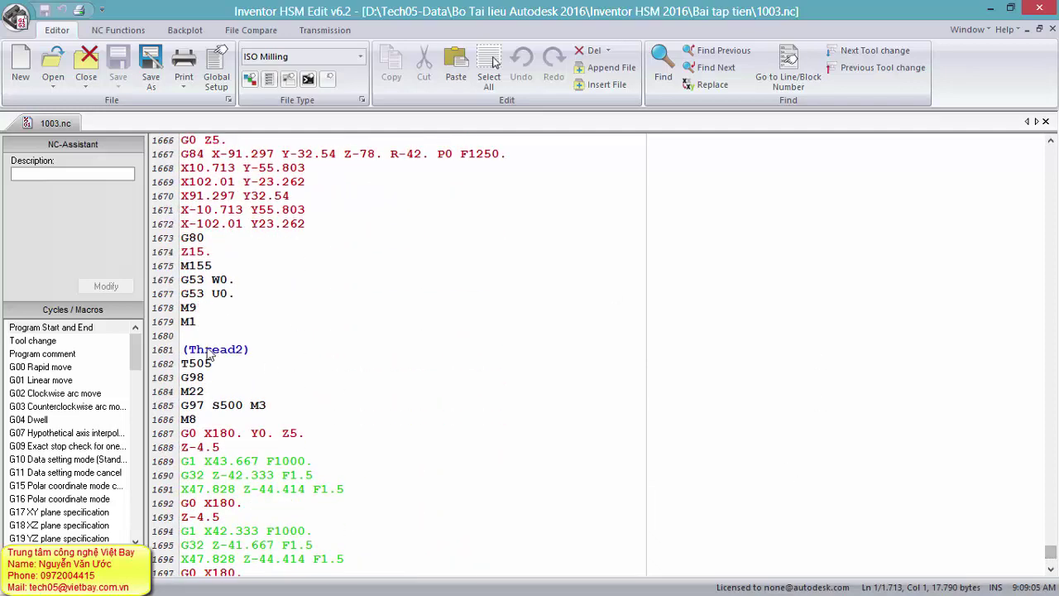
{"action": "scroll", "coordinate": [299, 439], "scroll_direction": "down", "scroll_amount": 6}
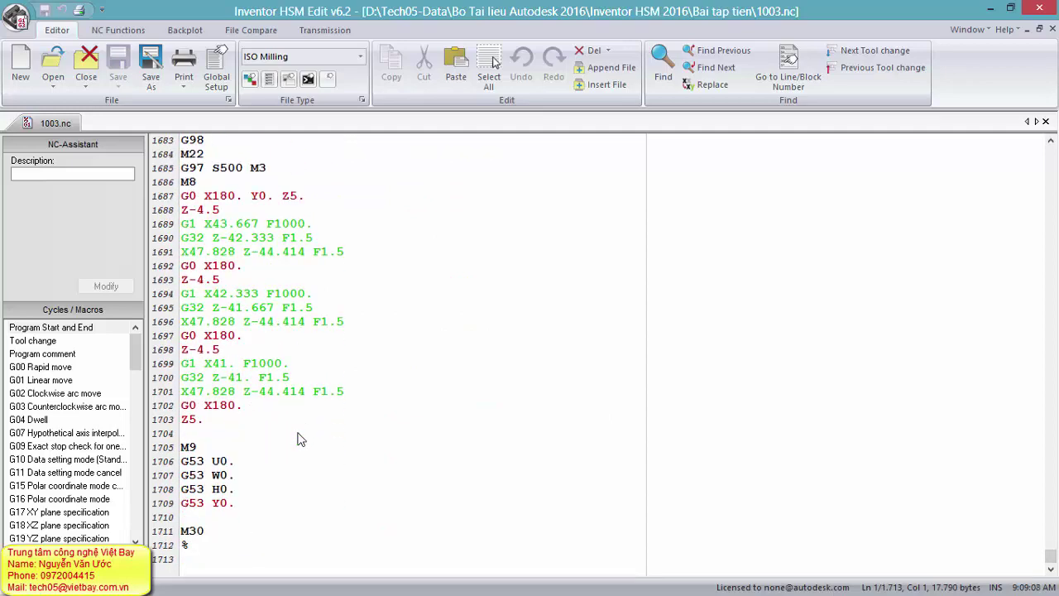